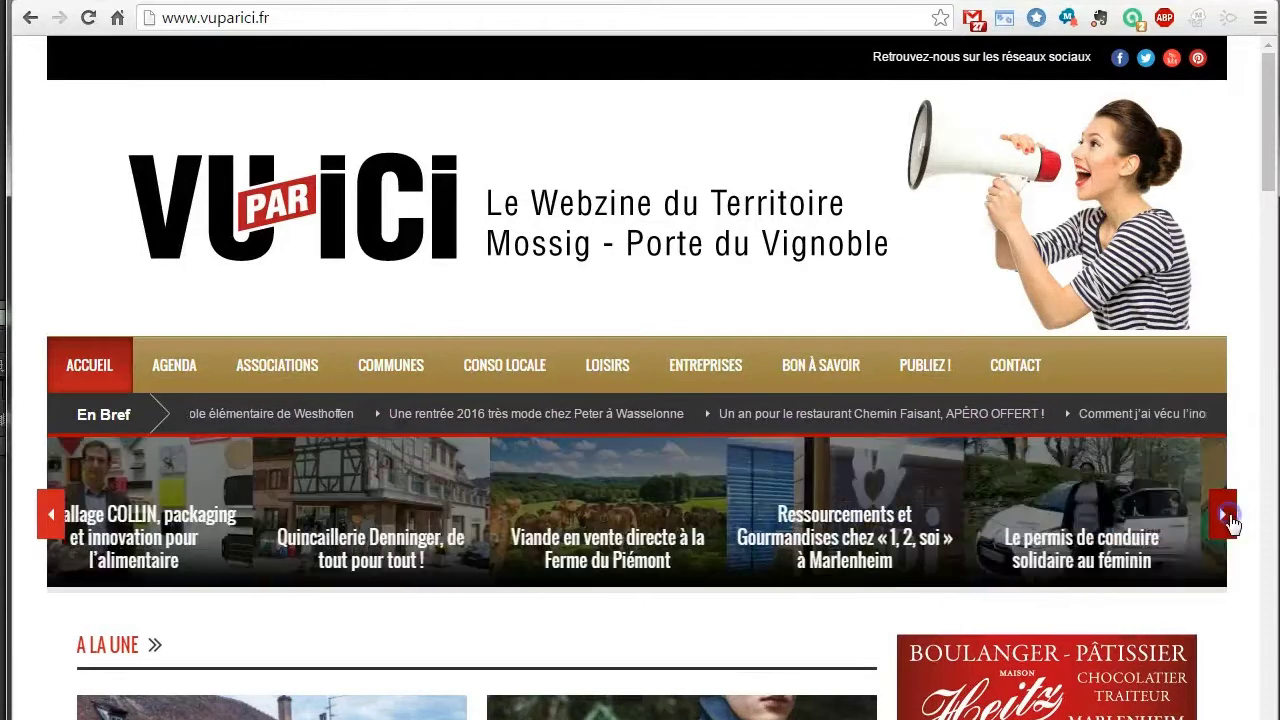
- Browse the featured-article carousel on the vuparici.fr home page forward and back
click(1232, 525)
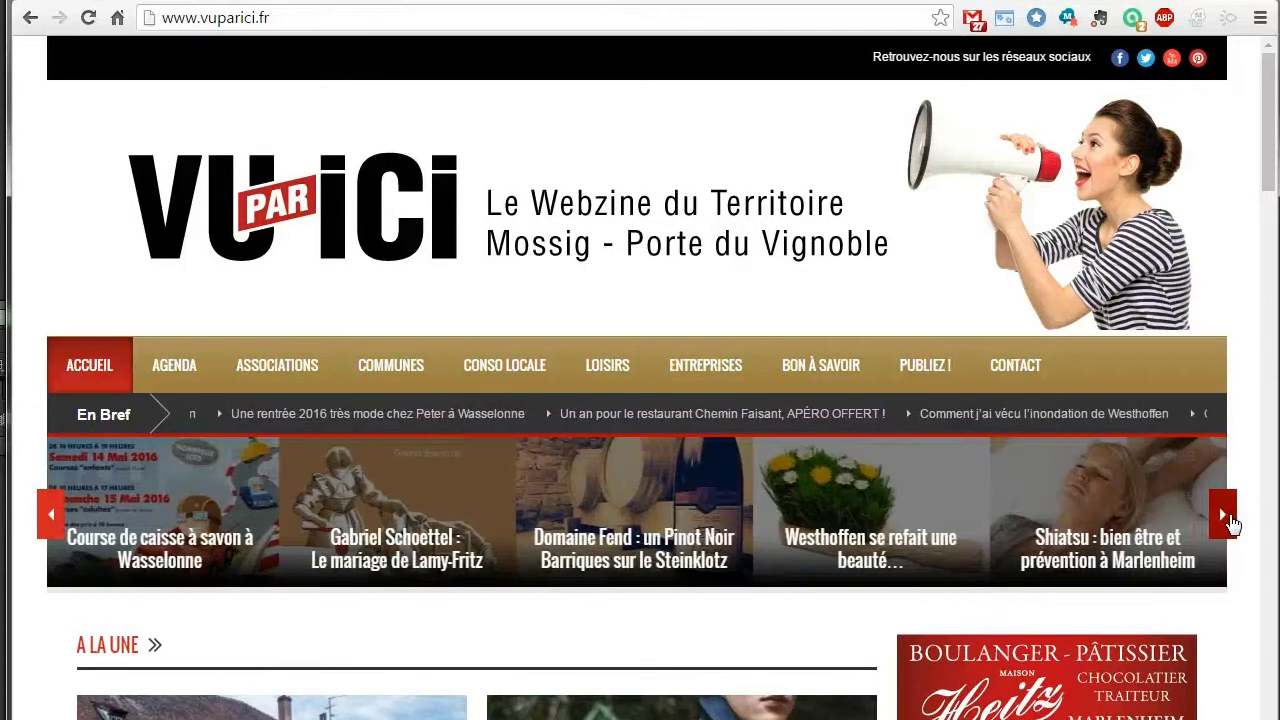
click(51, 512)
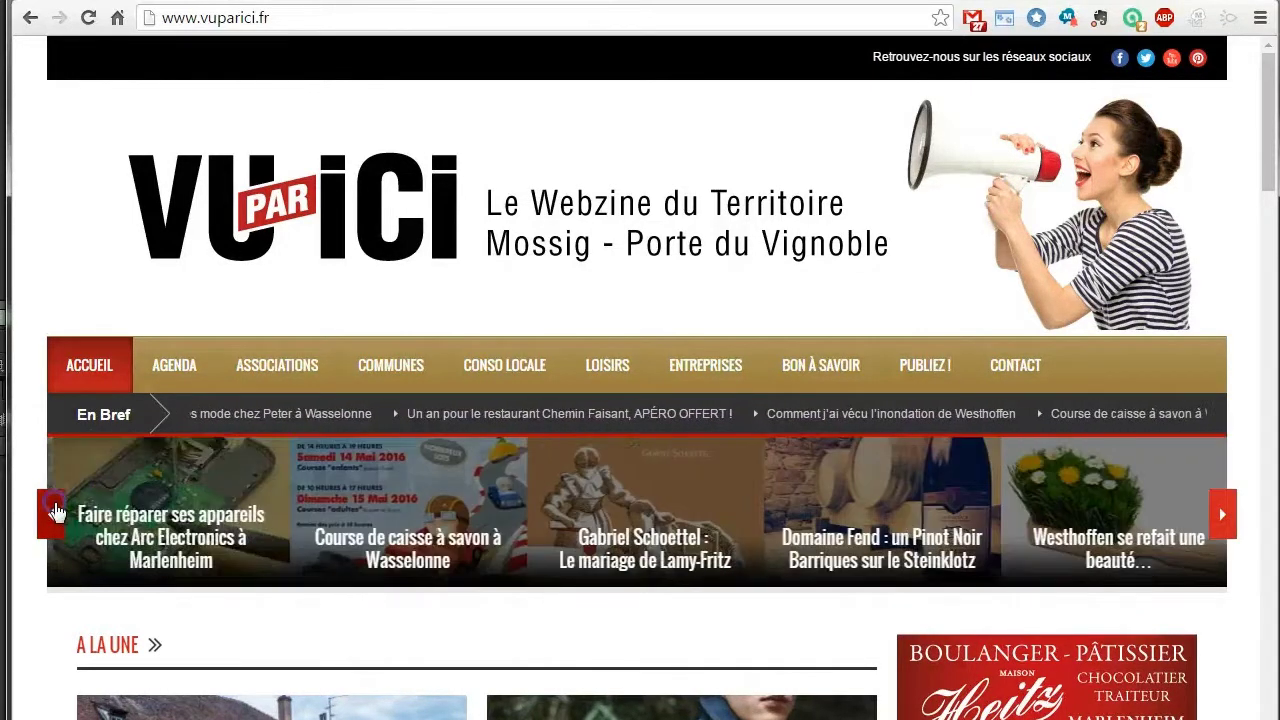
click(51, 512)
- Open the Communes section and look through the page for the commune Balbronn
click(398, 370)
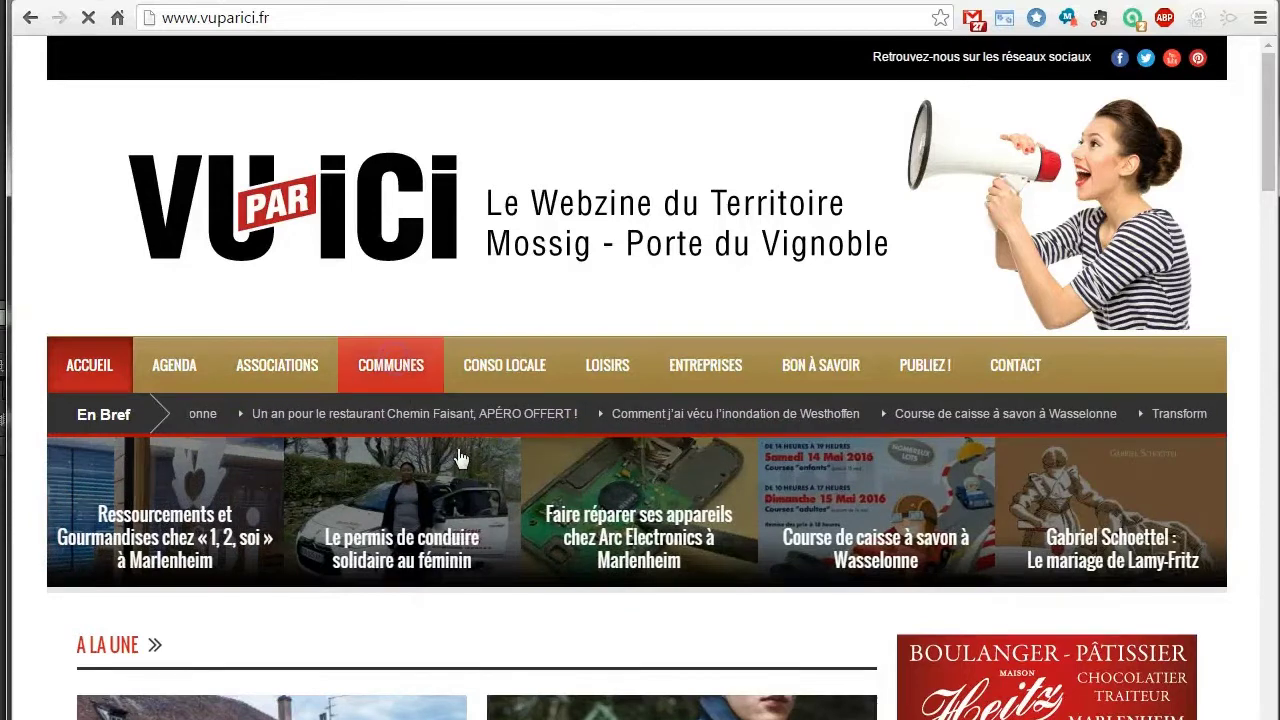
click(134, 564)
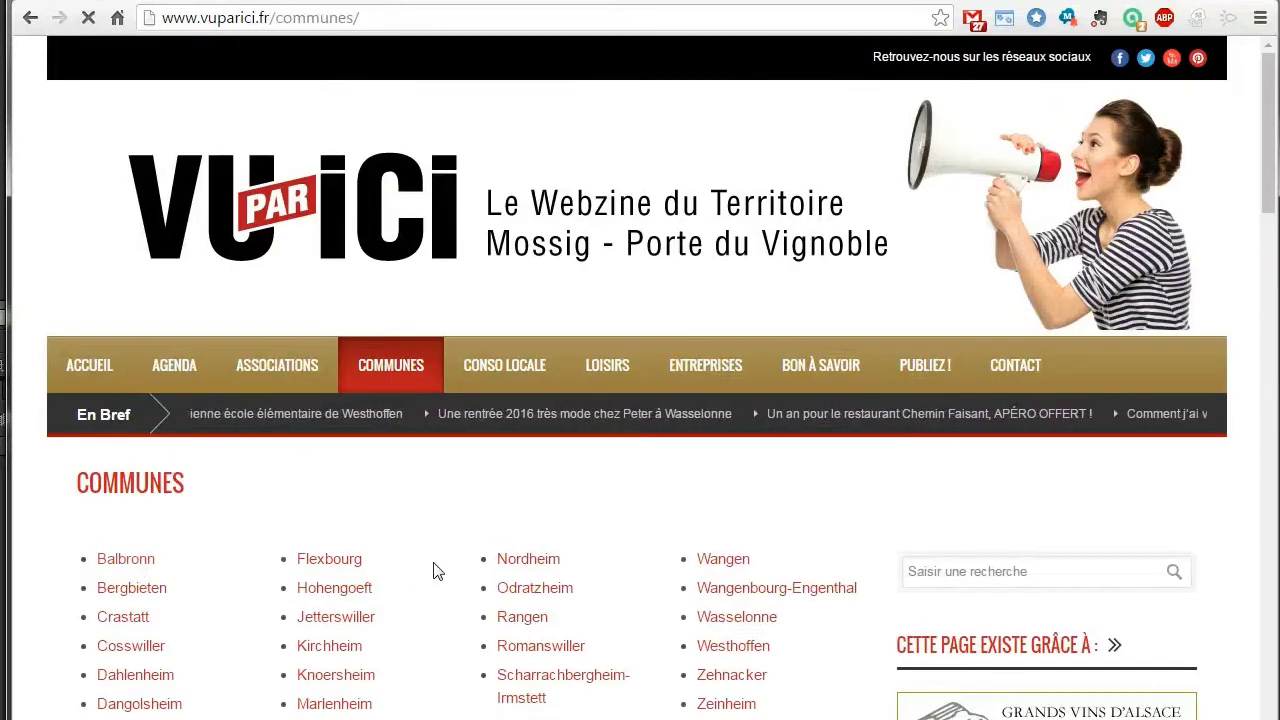
drag(1272, 228, 1268, 640)
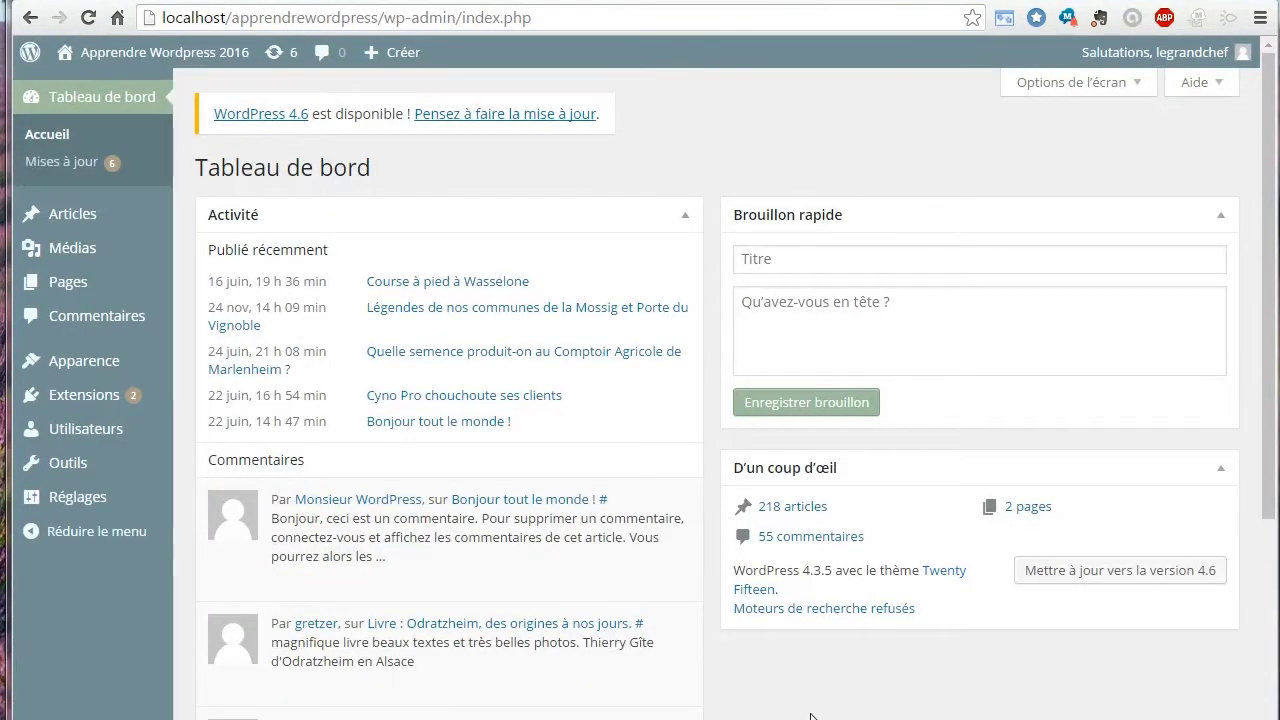
- Go from the installed extensions to adding a new extension and search for "Contact Form"
mouse_move(620, 565)
mouse_move(100, 383)
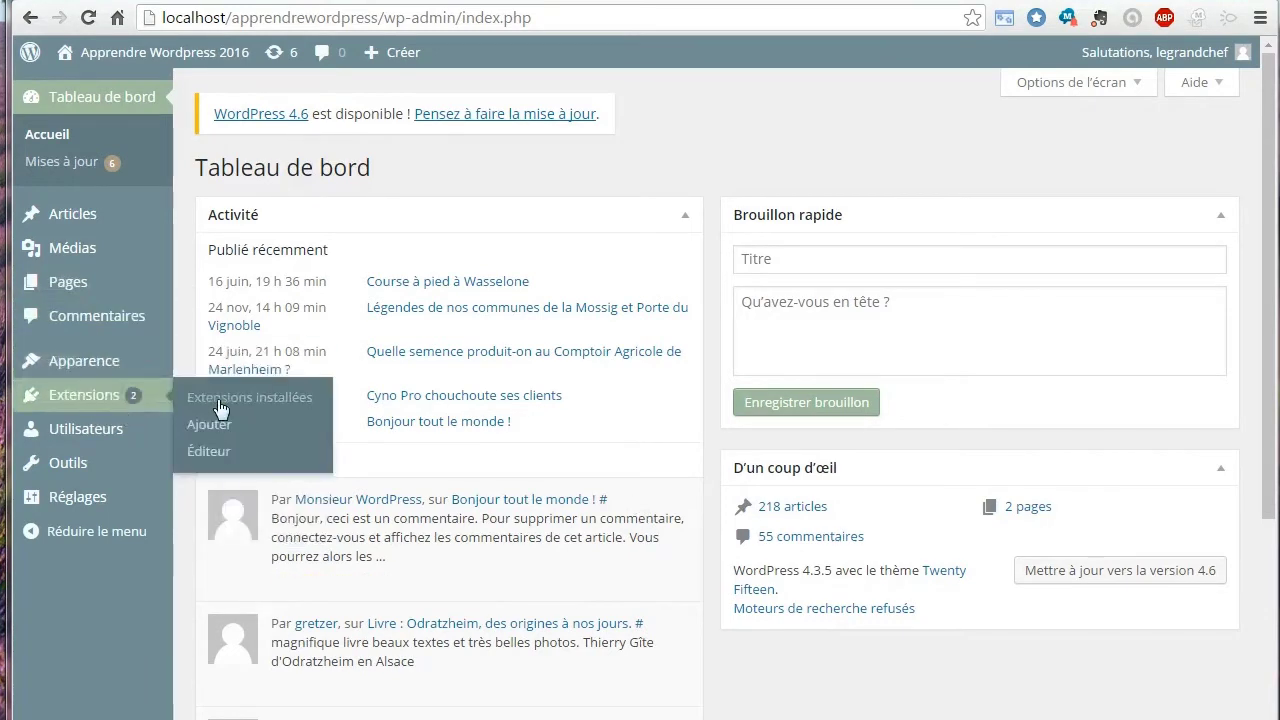
click(257, 400)
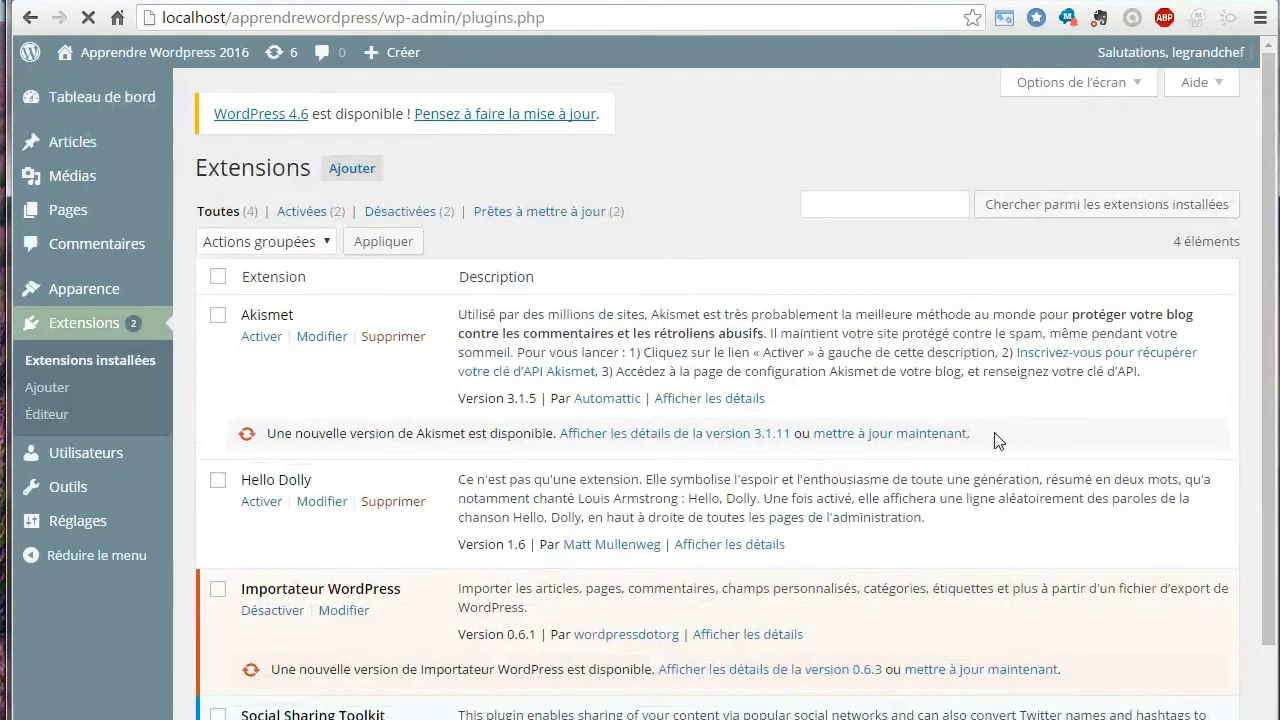
click(332, 178)
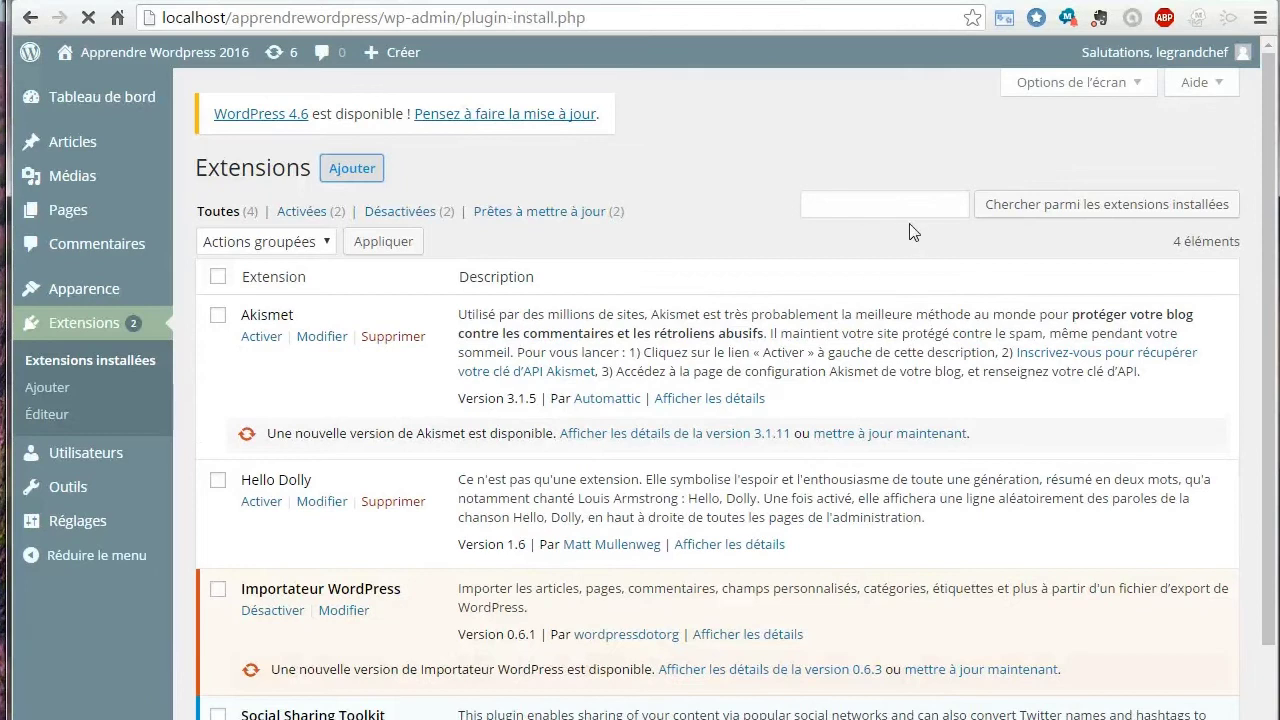
click(1103, 233)
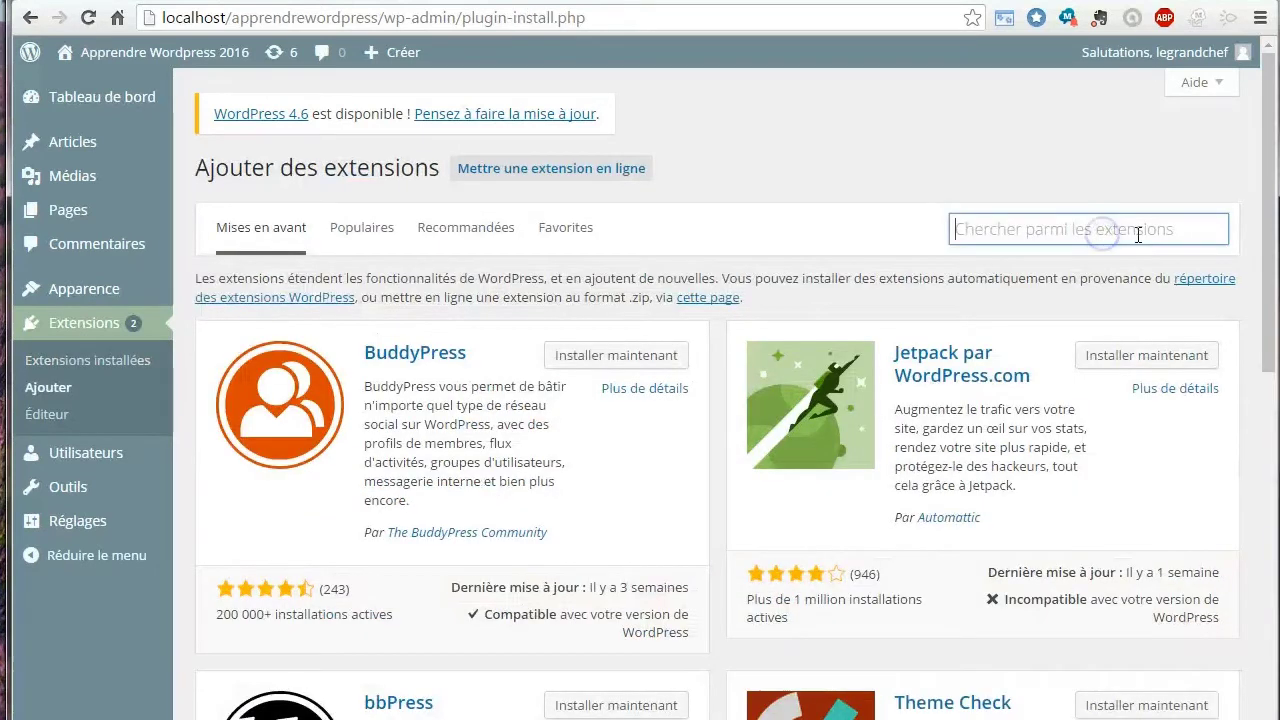
text(Contact Form)
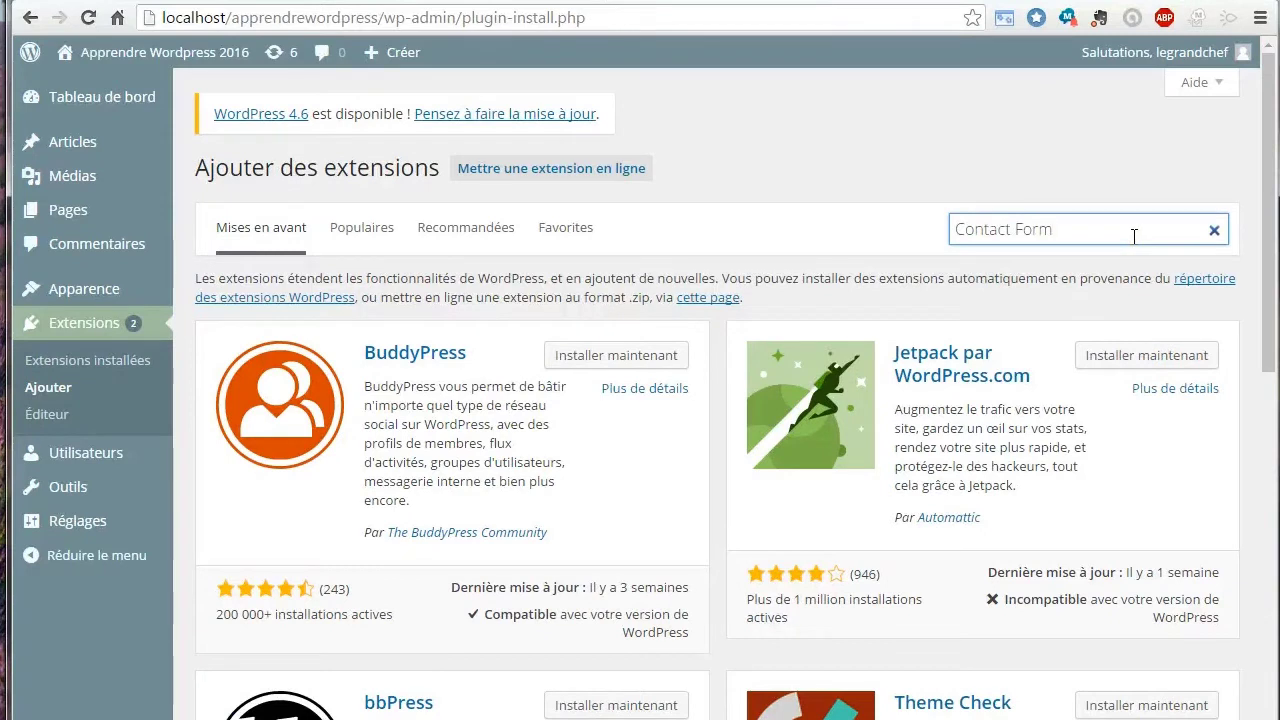
key(Return)
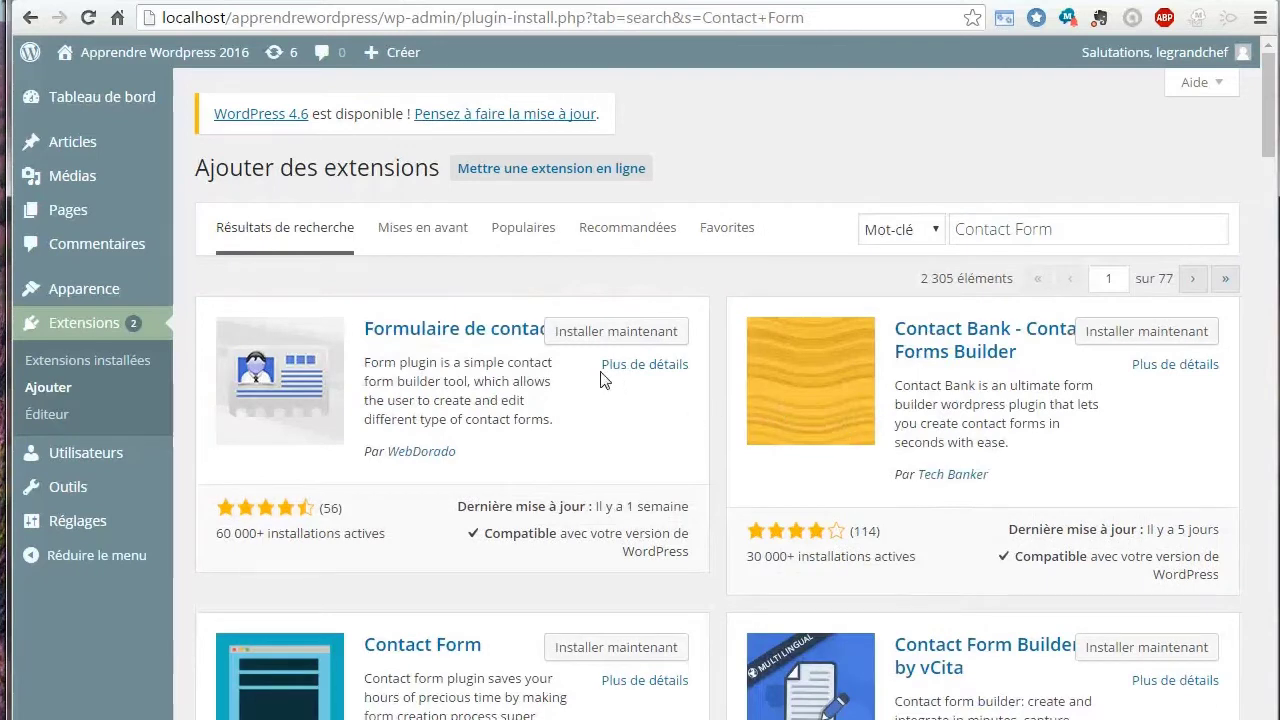
- Refine the extension search to "Contact Form 7", and install and activate that extension
scroll(601, 380, down, 3)
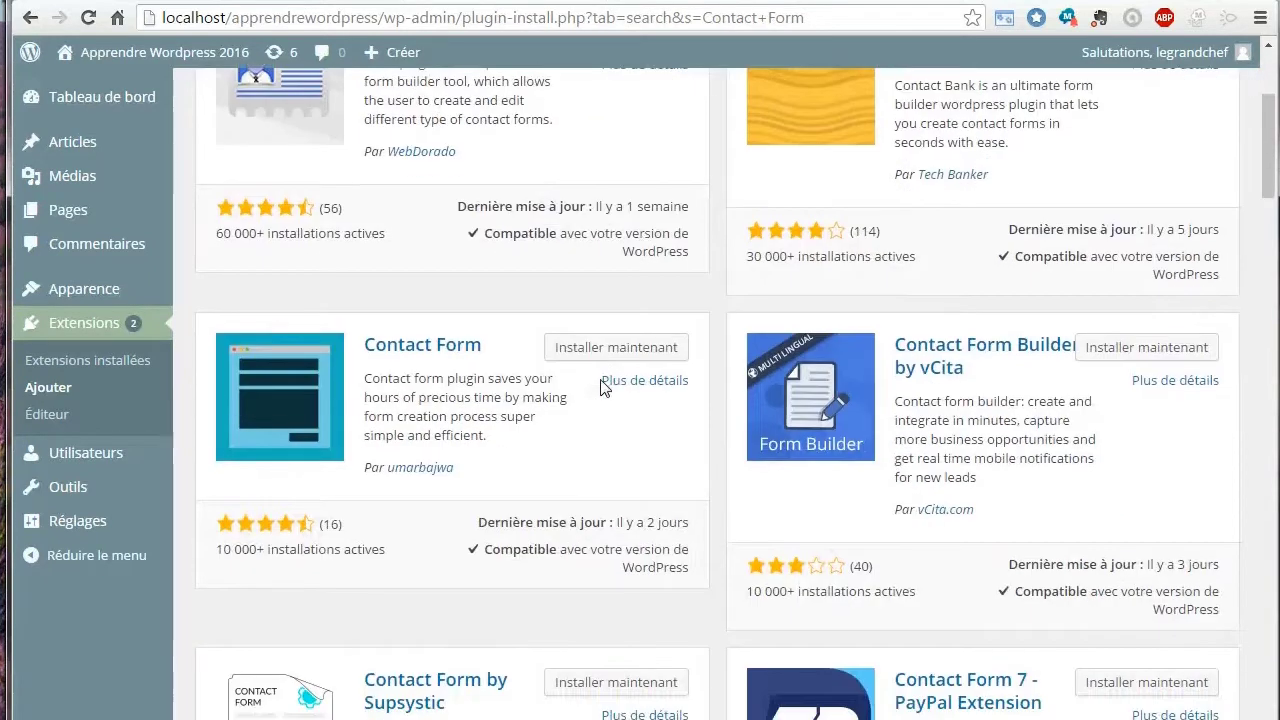
scroll(601, 388, down, 2)
scroll(603, 388, down, 2)
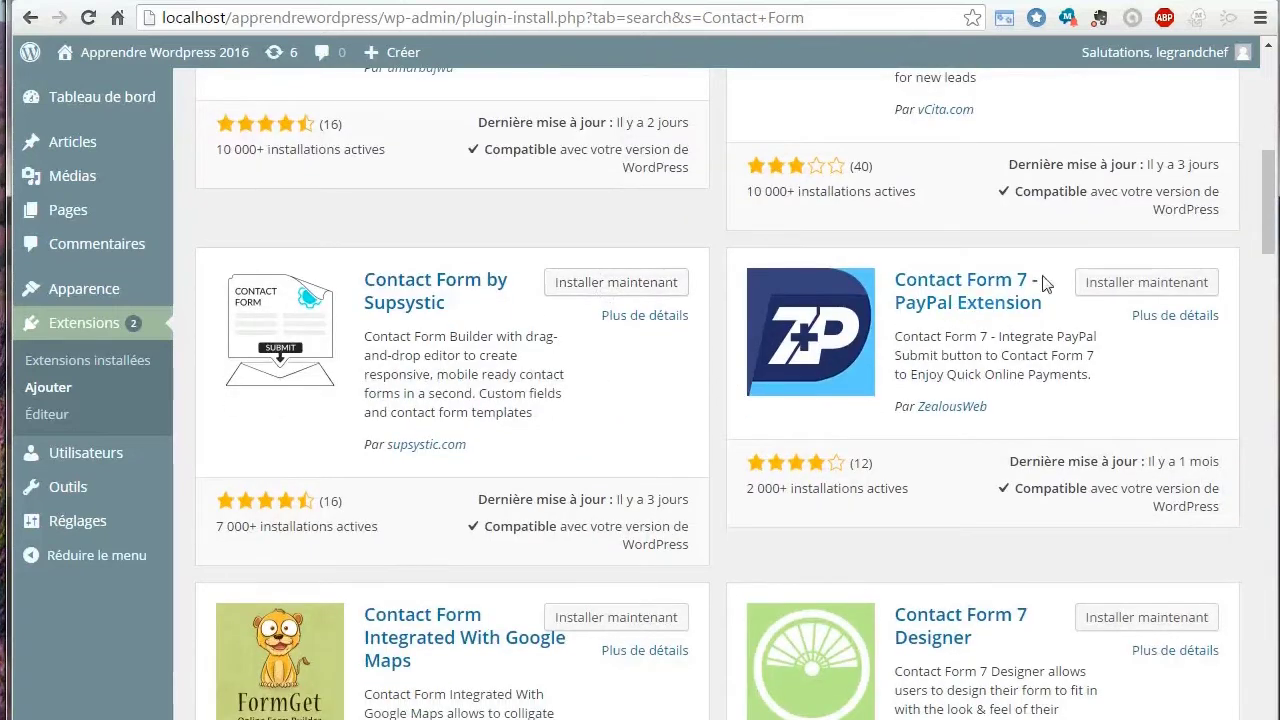
scroll(555, 535, down, 1)
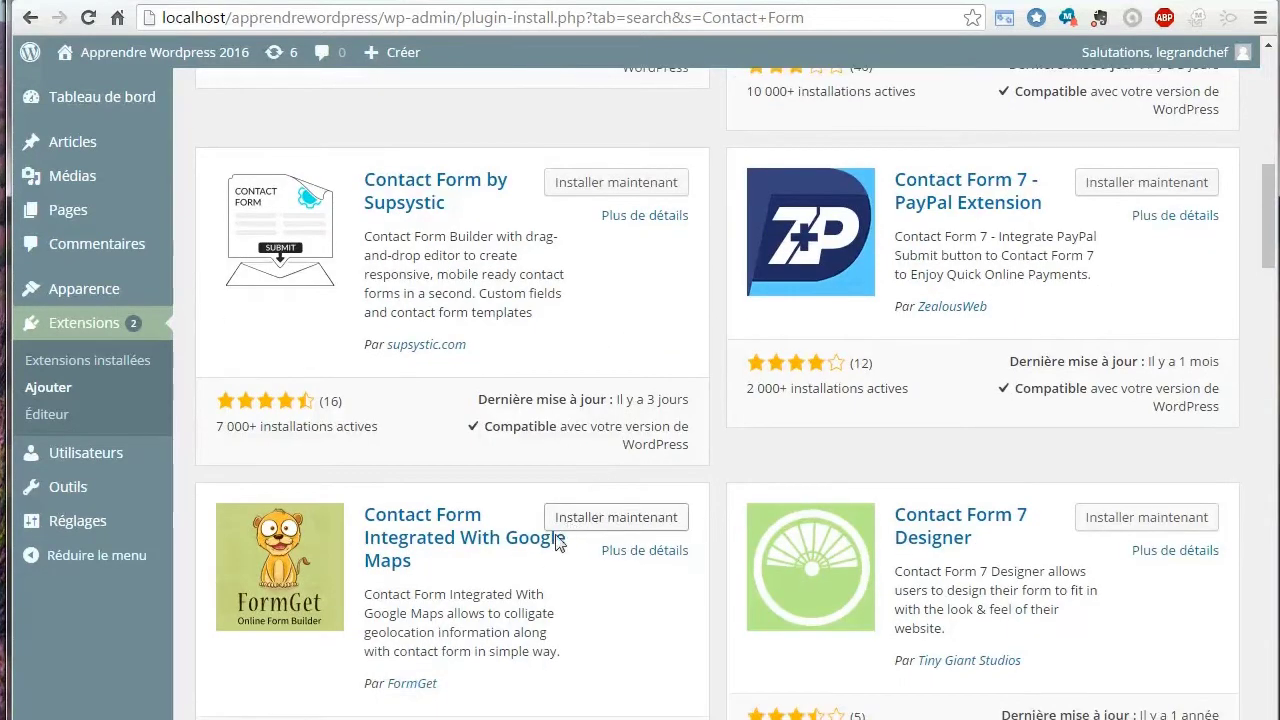
scroll(570, 527, up, 3)
scroll(573, 529, up, 5)
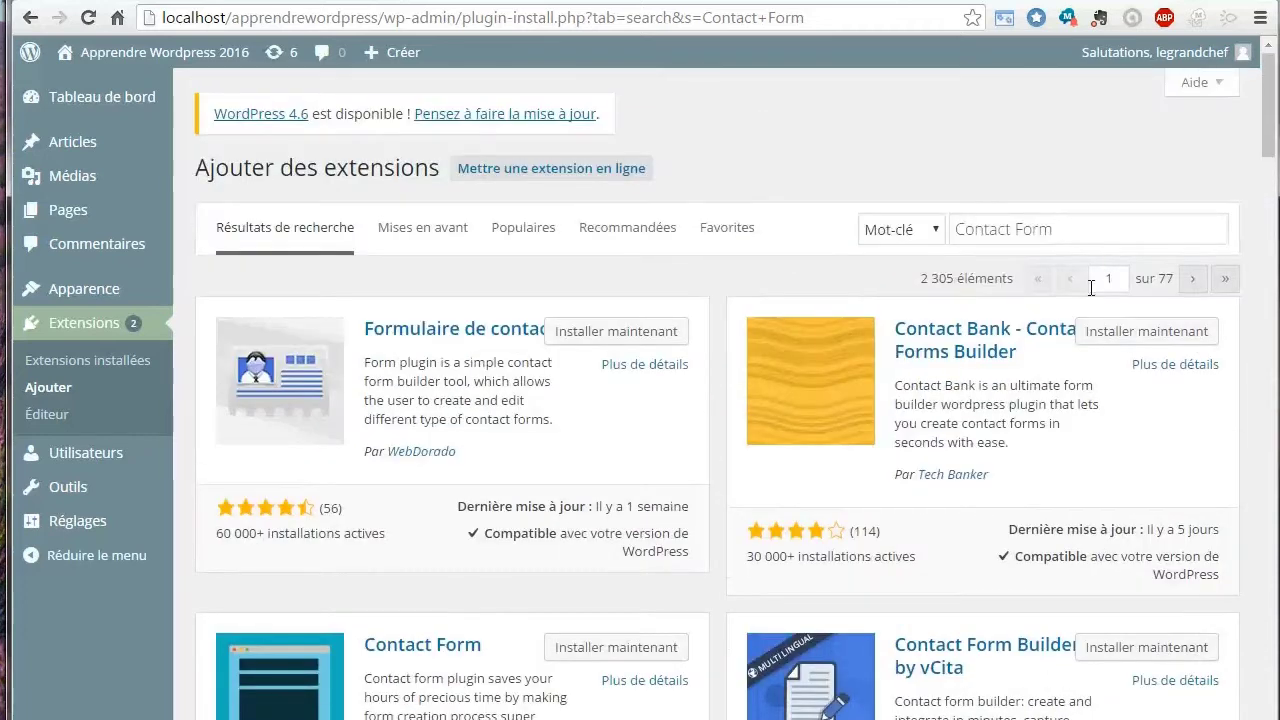
click(1090, 230)
text(7)
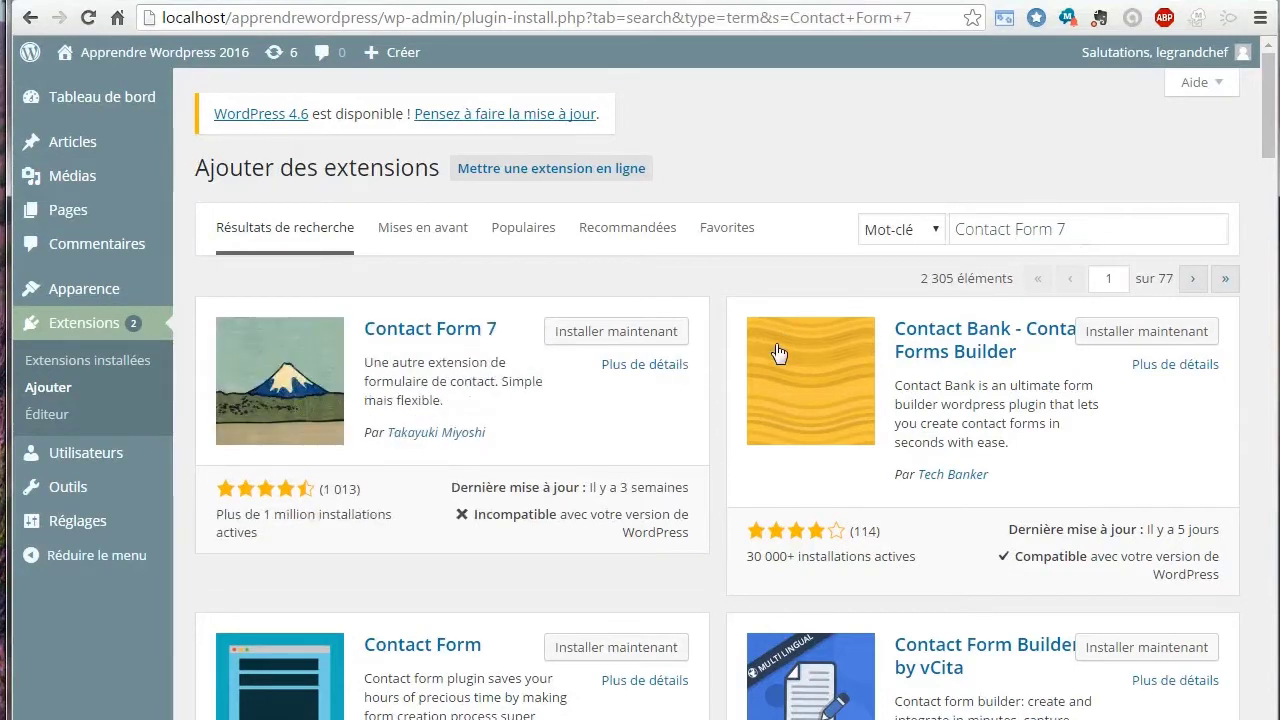
click(607, 334)
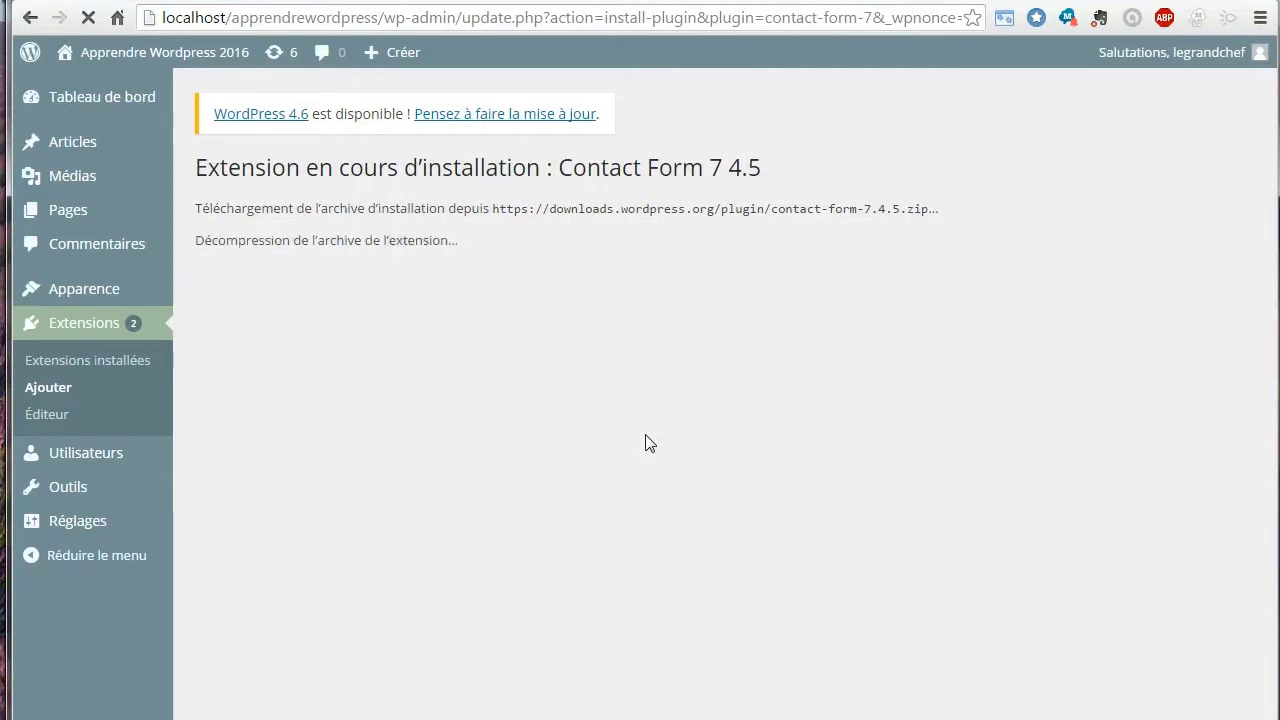
click(250, 340)
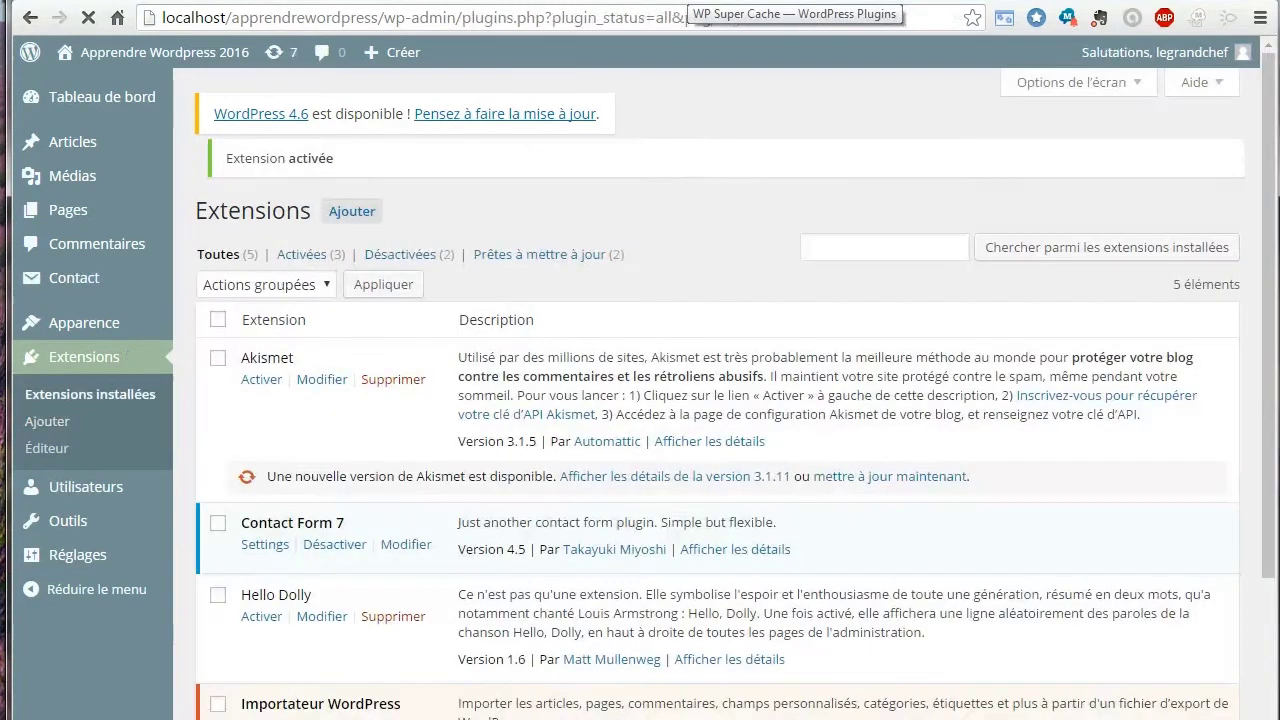
- Check the required and compatible WordPress versions of WP Super Cache on its wordpress.org plugin page
key(ctrl+Tab)
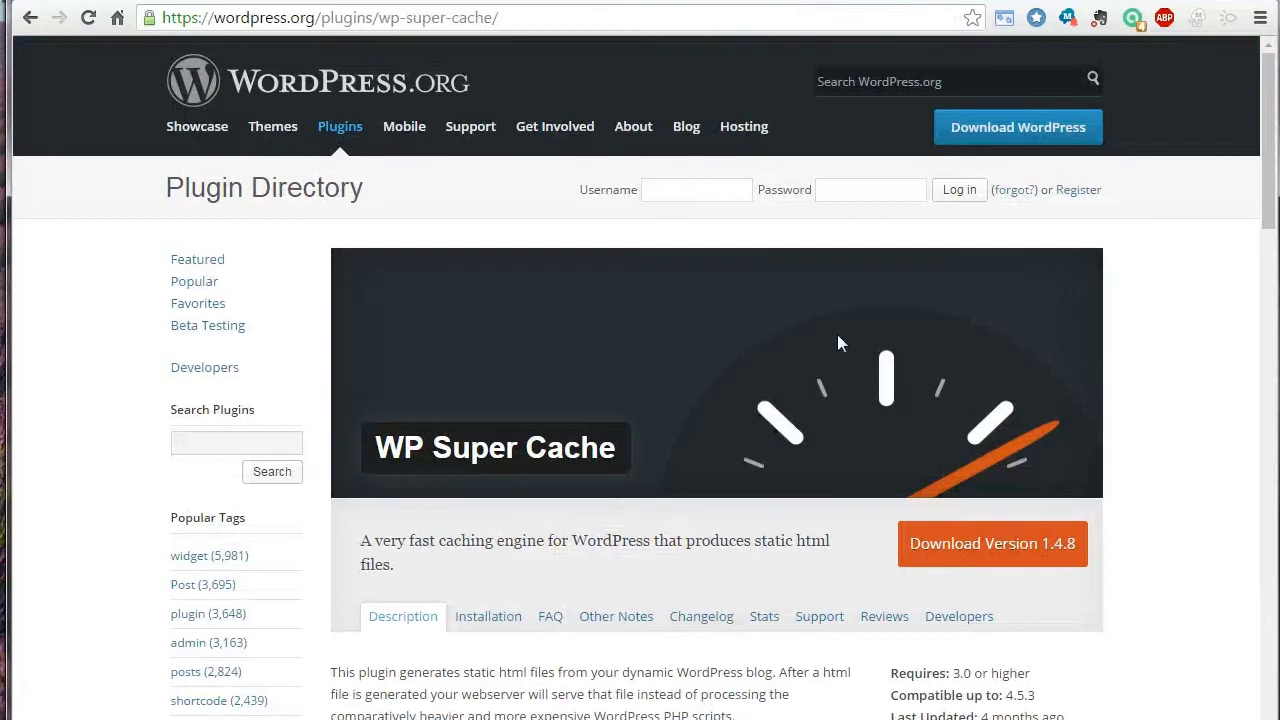
scroll(802, 393, down, 2)
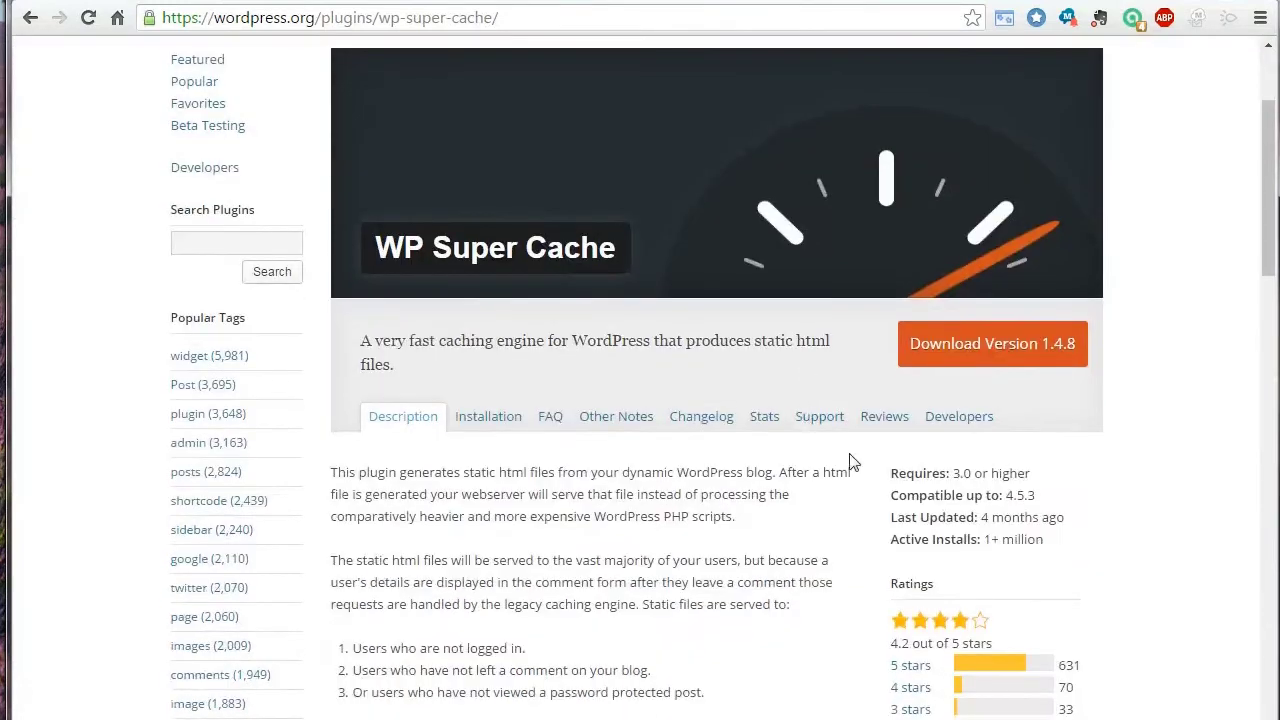
scroll(1146, 490, down, 1)
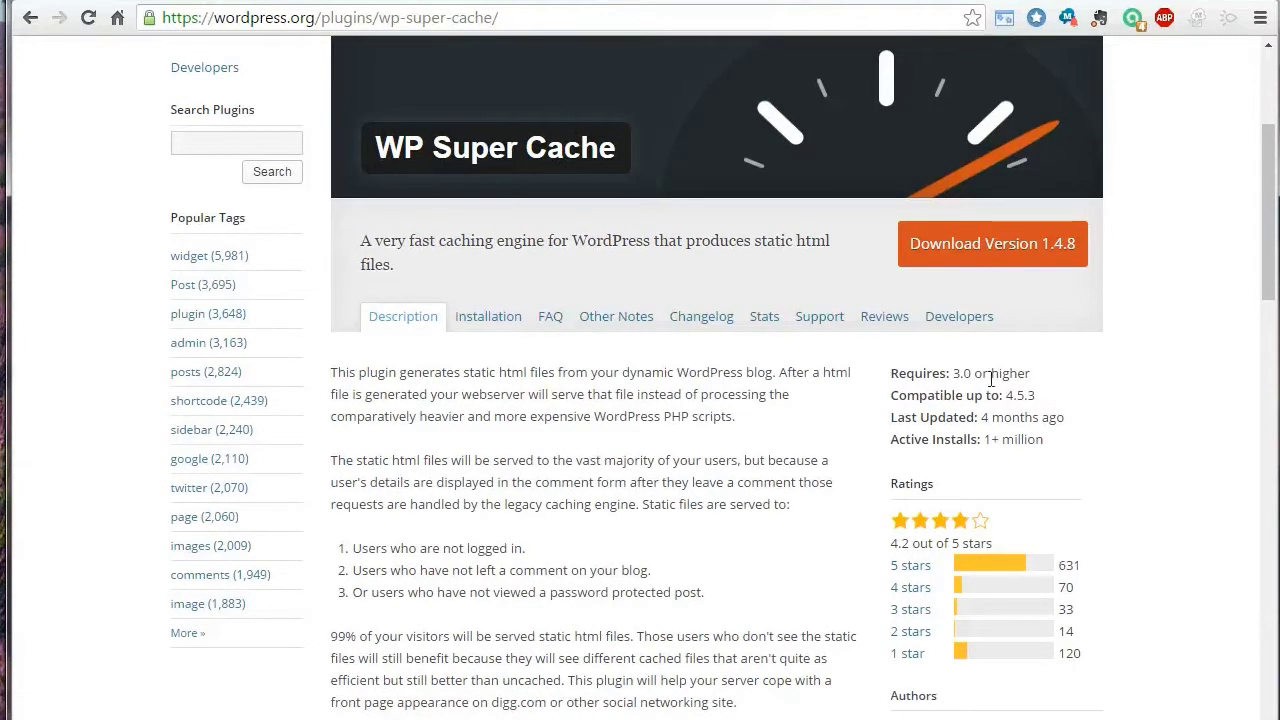
drag(957, 370, 1032, 370)
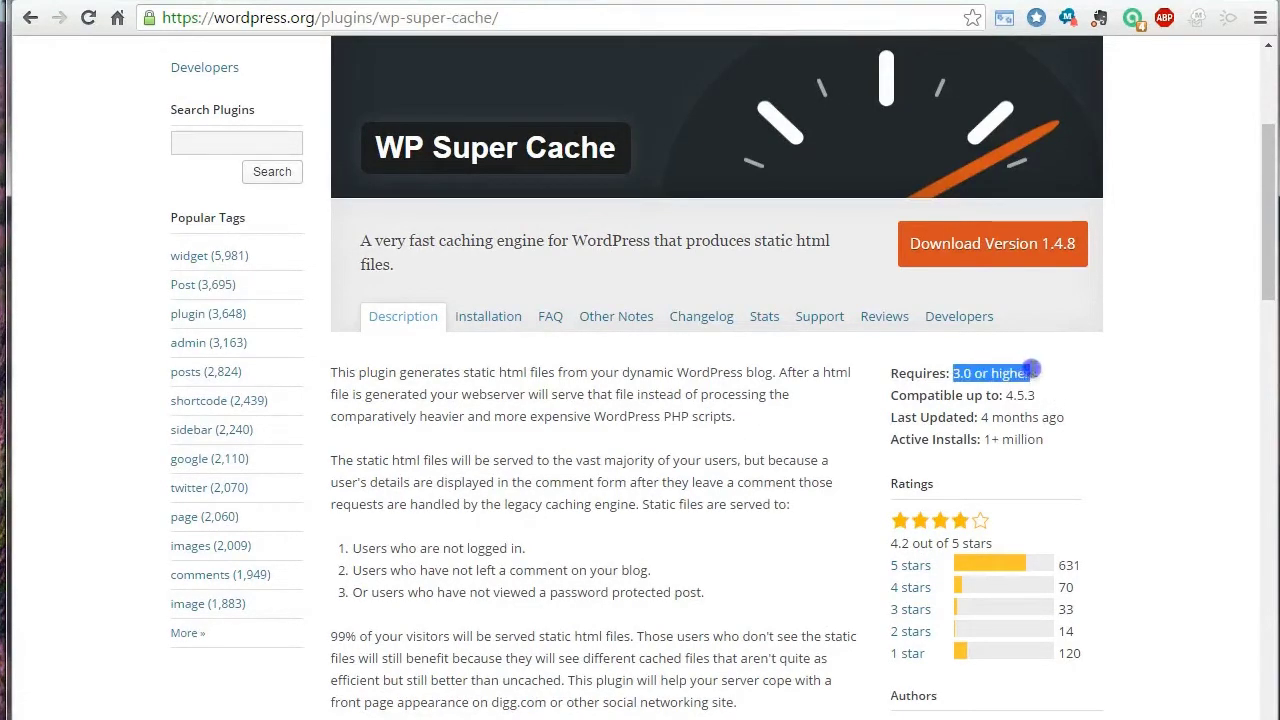
drag(1037, 395, 1005, 396)
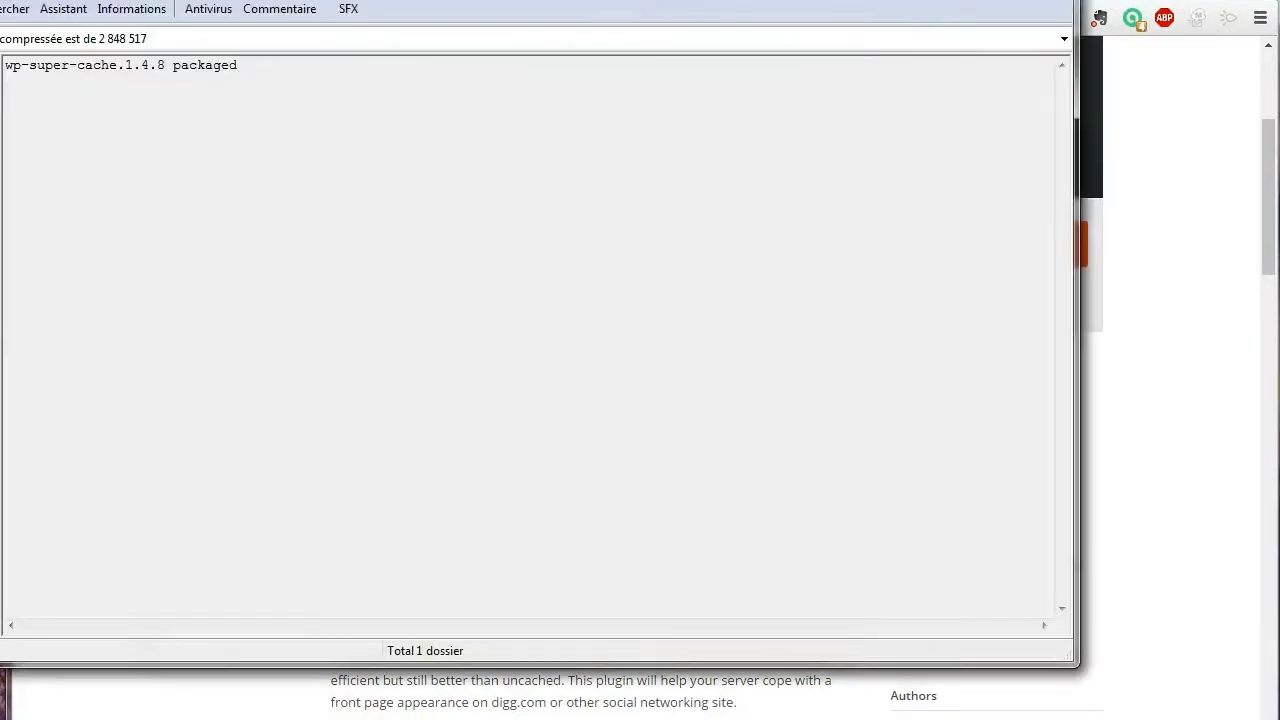
- Extract the wp-super-cache.1.4.8 archive into C:\wamp\www\apprendrewordpress\wp-content\plugins
key(alt+e)
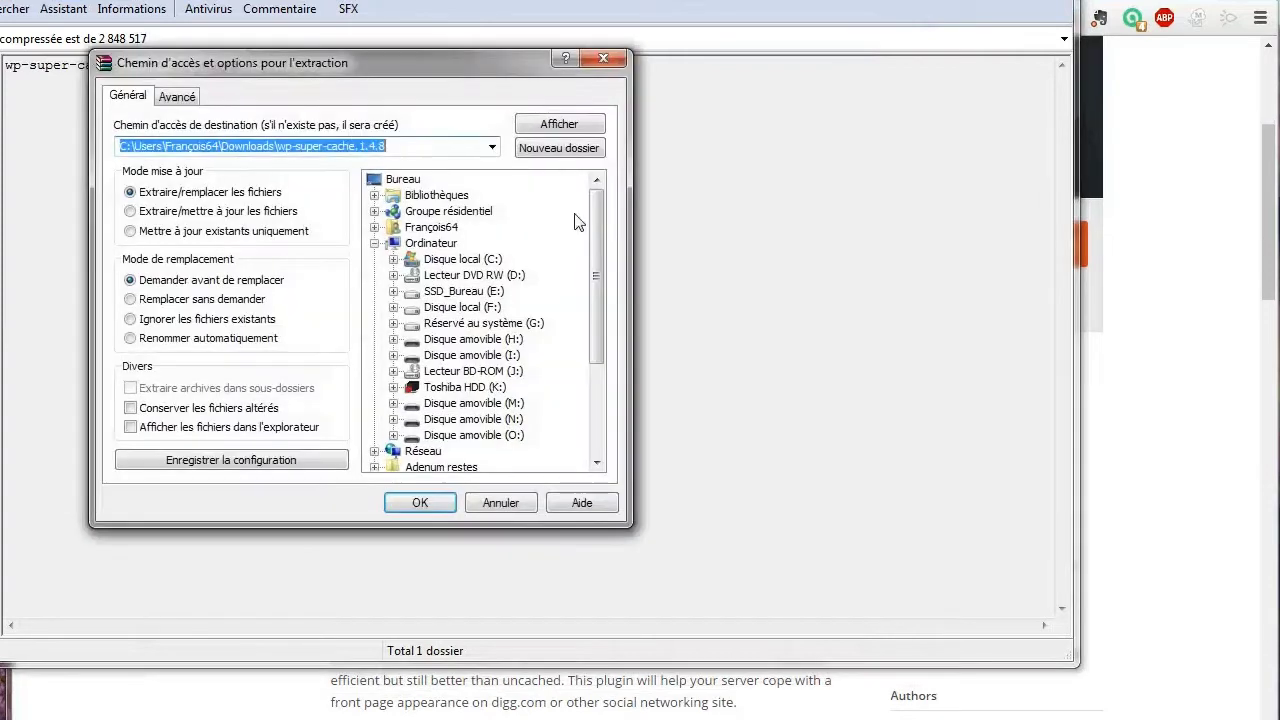
click(378, 195)
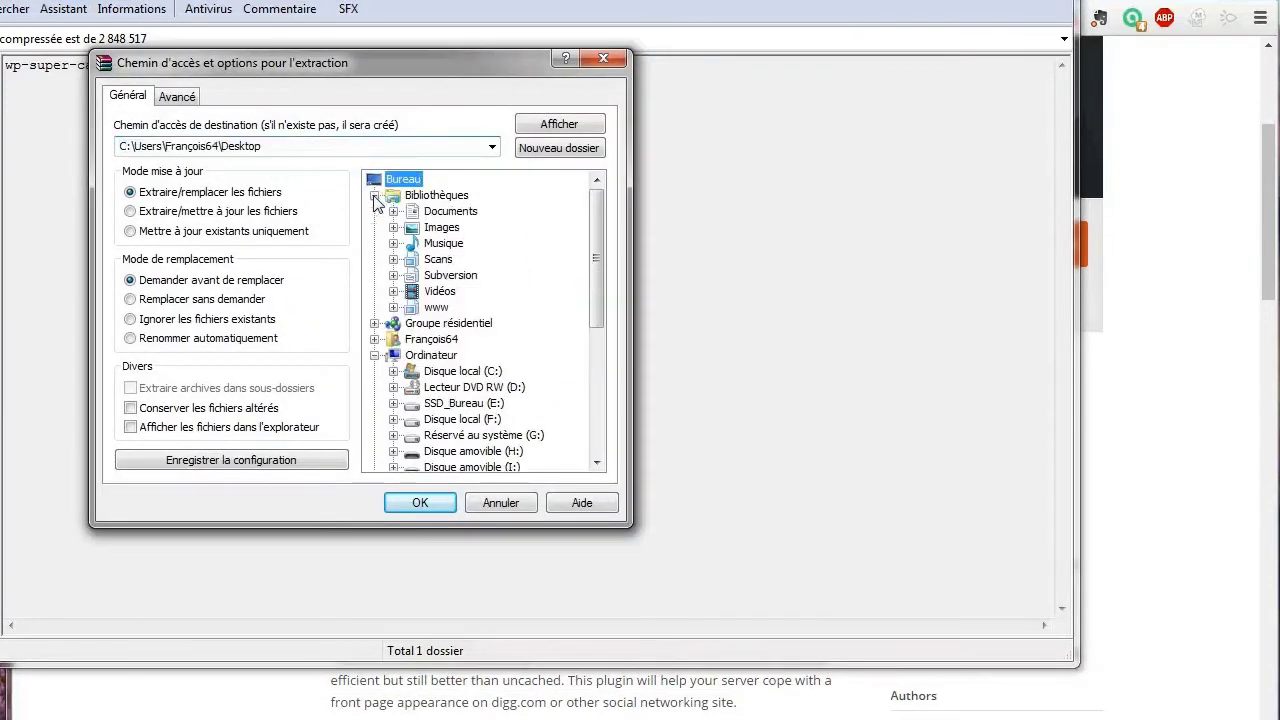
click(393, 308)
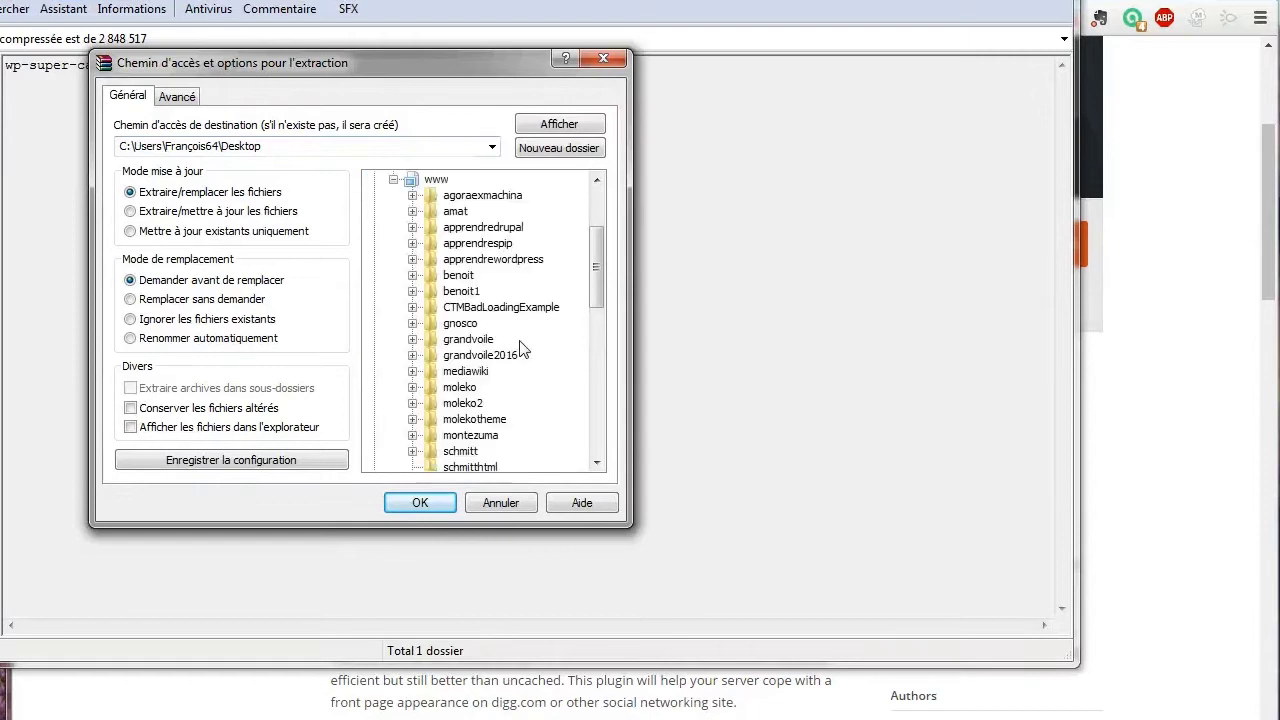
scroll(596, 283, down, 1)
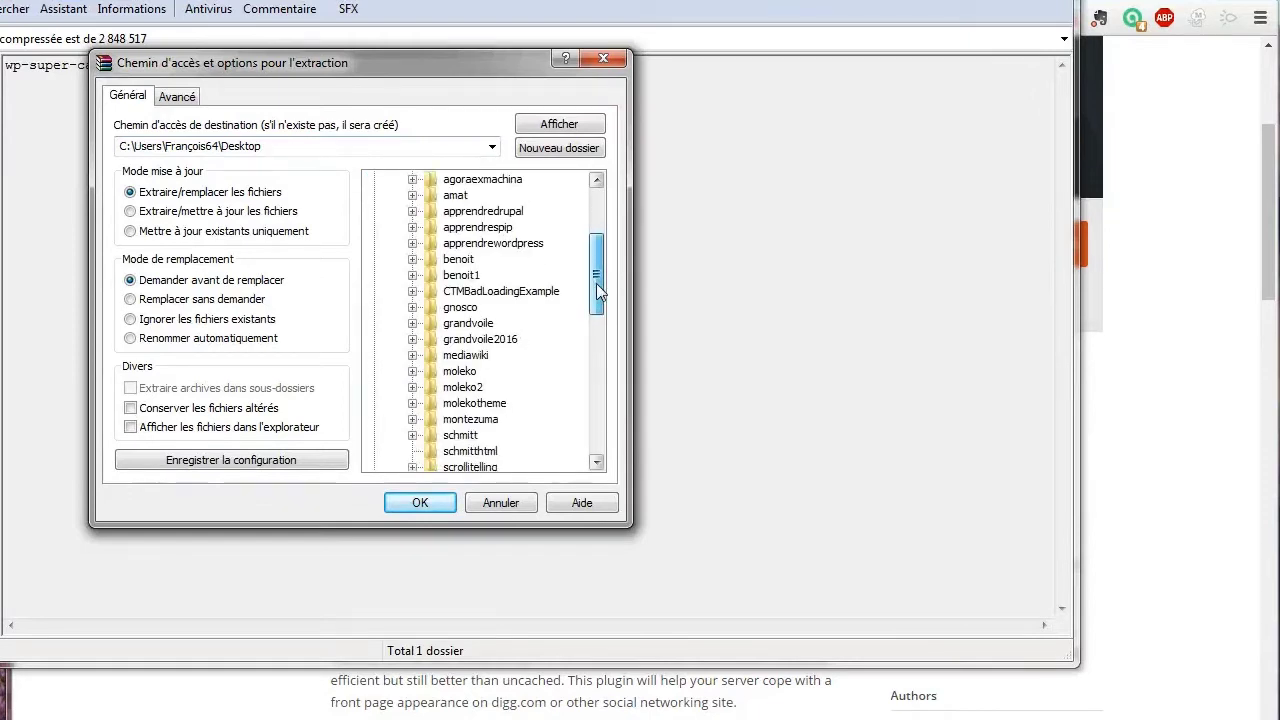
click(412, 243)
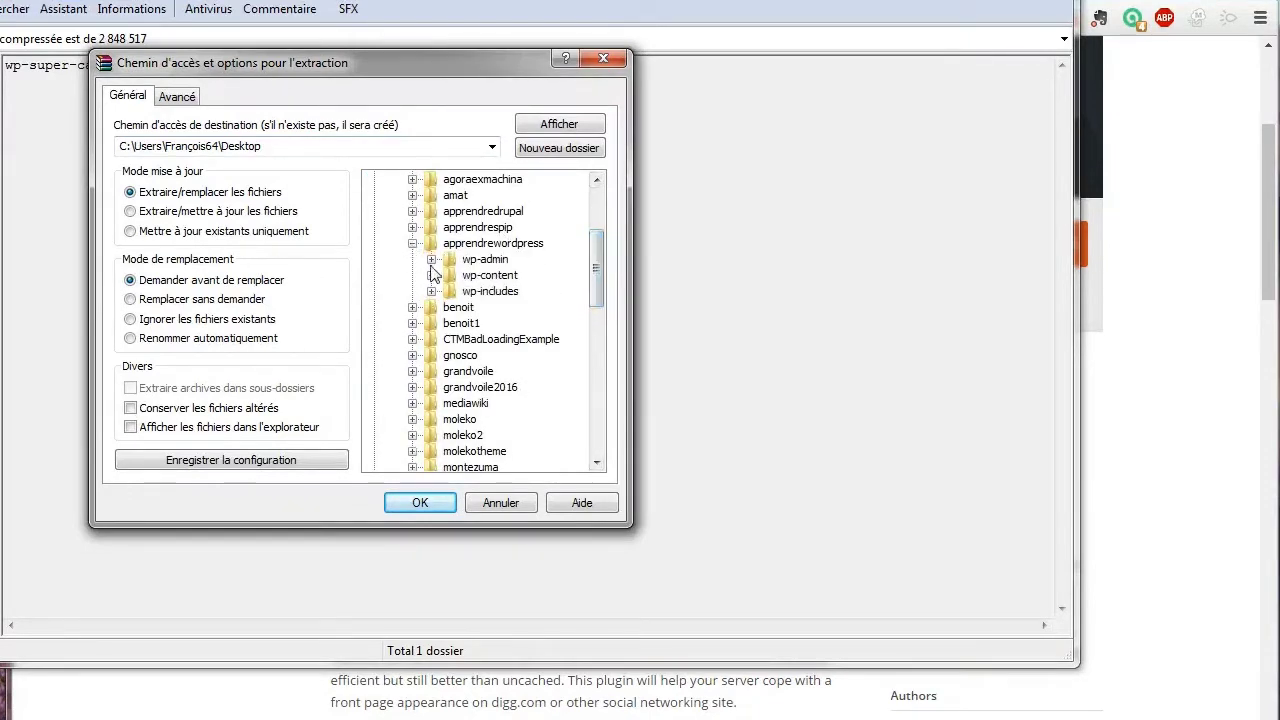
click(431, 275)
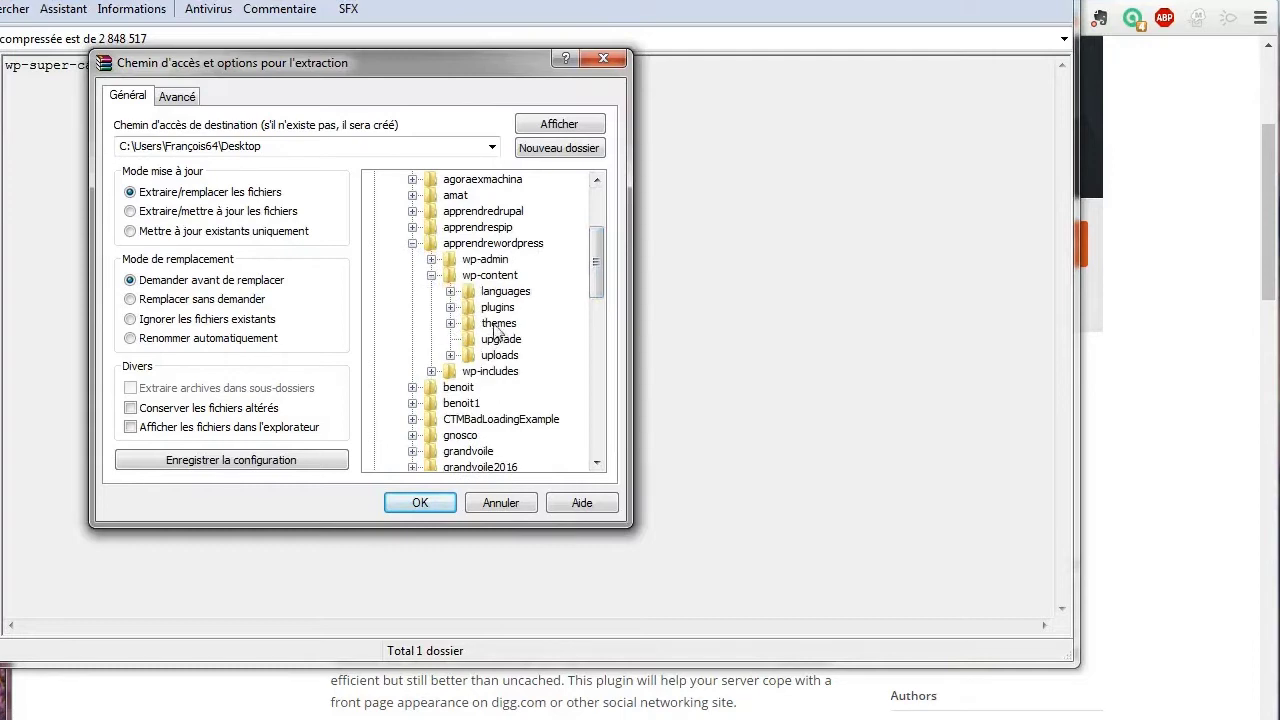
click(508, 308)
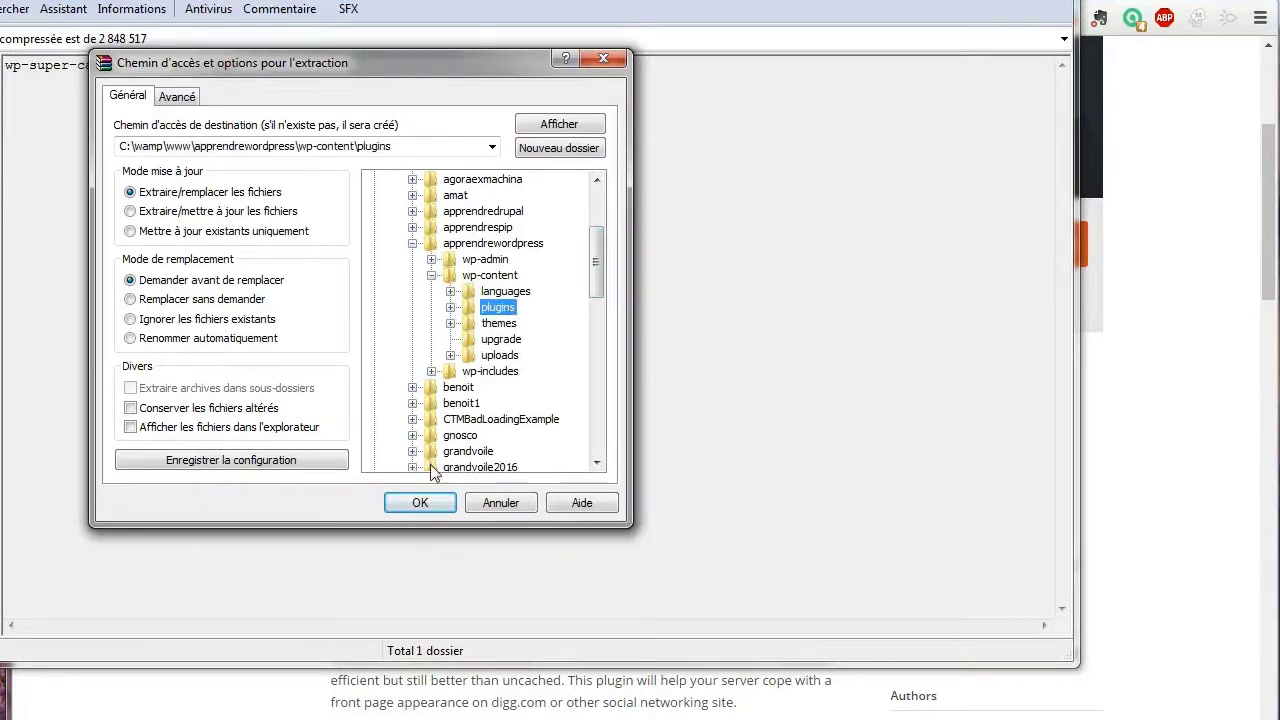
click(427, 501)
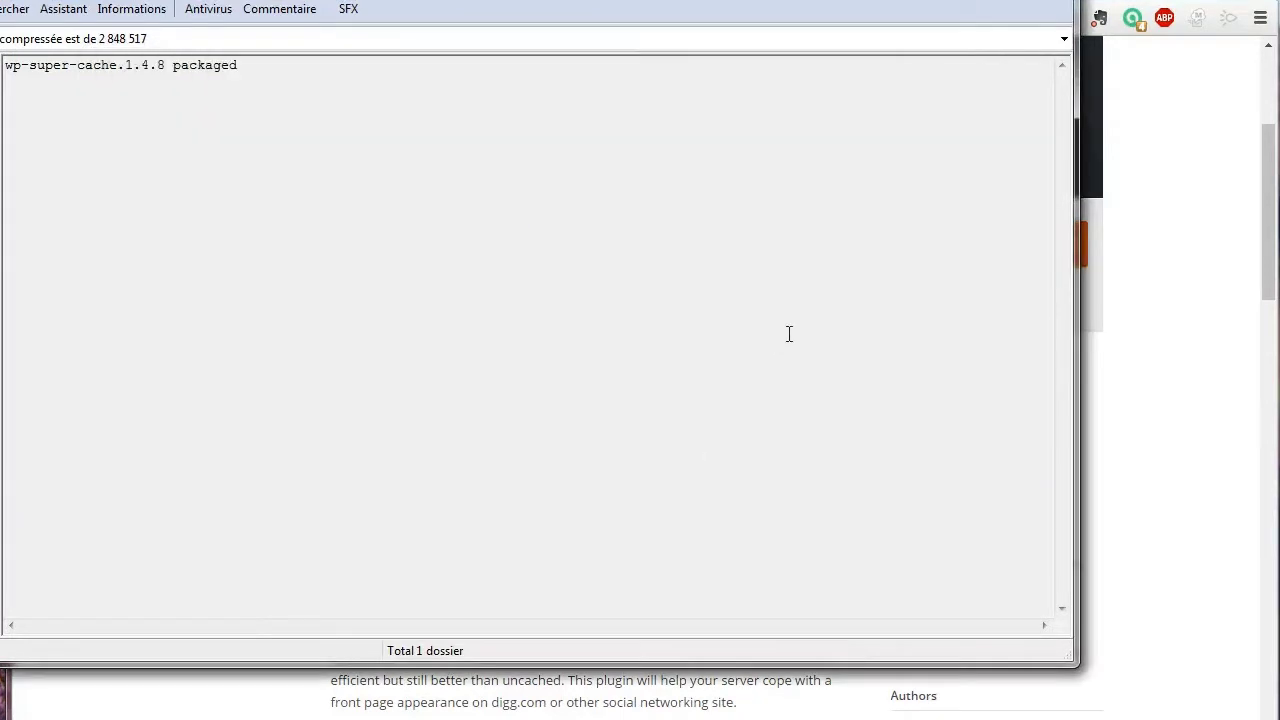
- Return to the WordPress admin, refresh the installed extensions list and activate WP Super Cache
click(1249, 304)
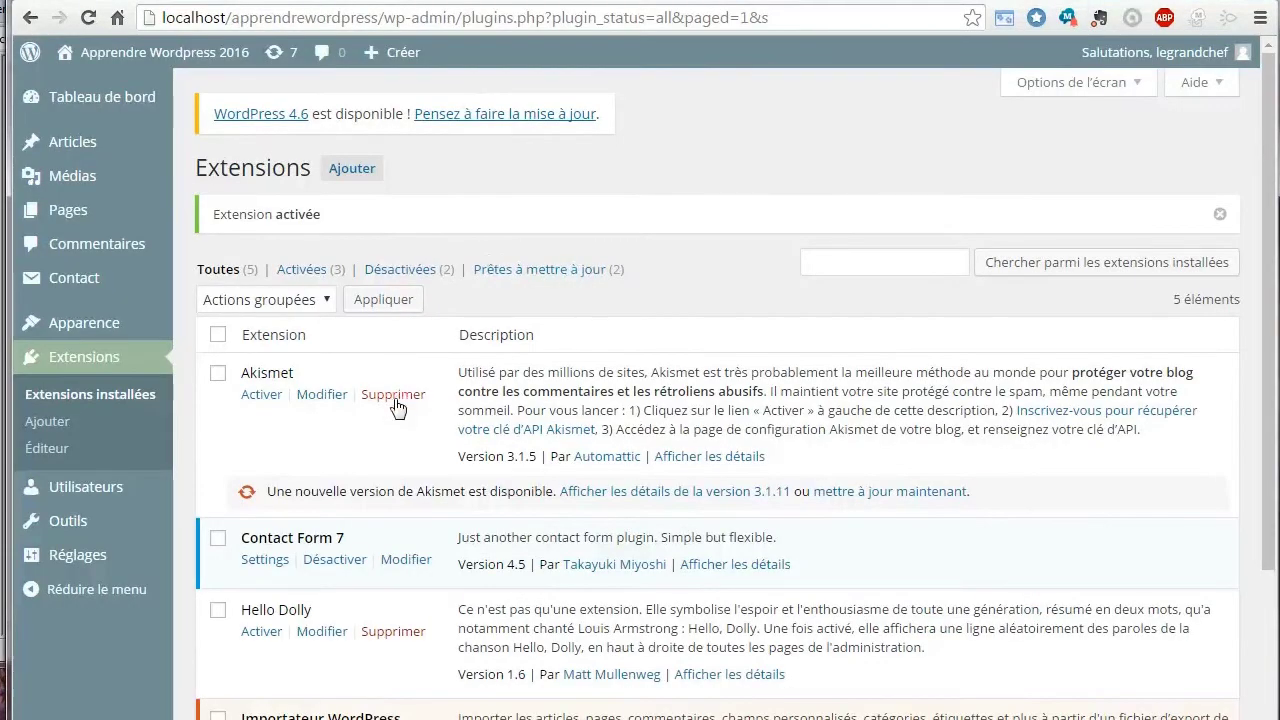
scroll(398, 407, down, 1)
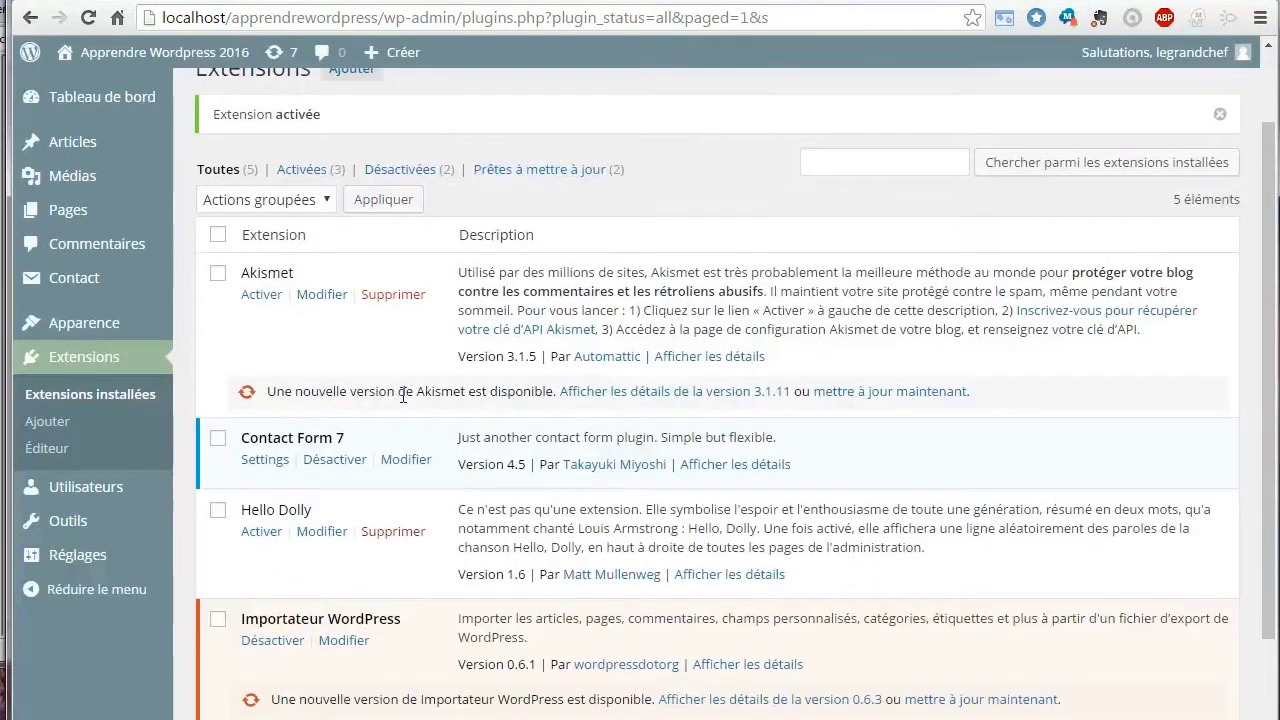
key(F5)
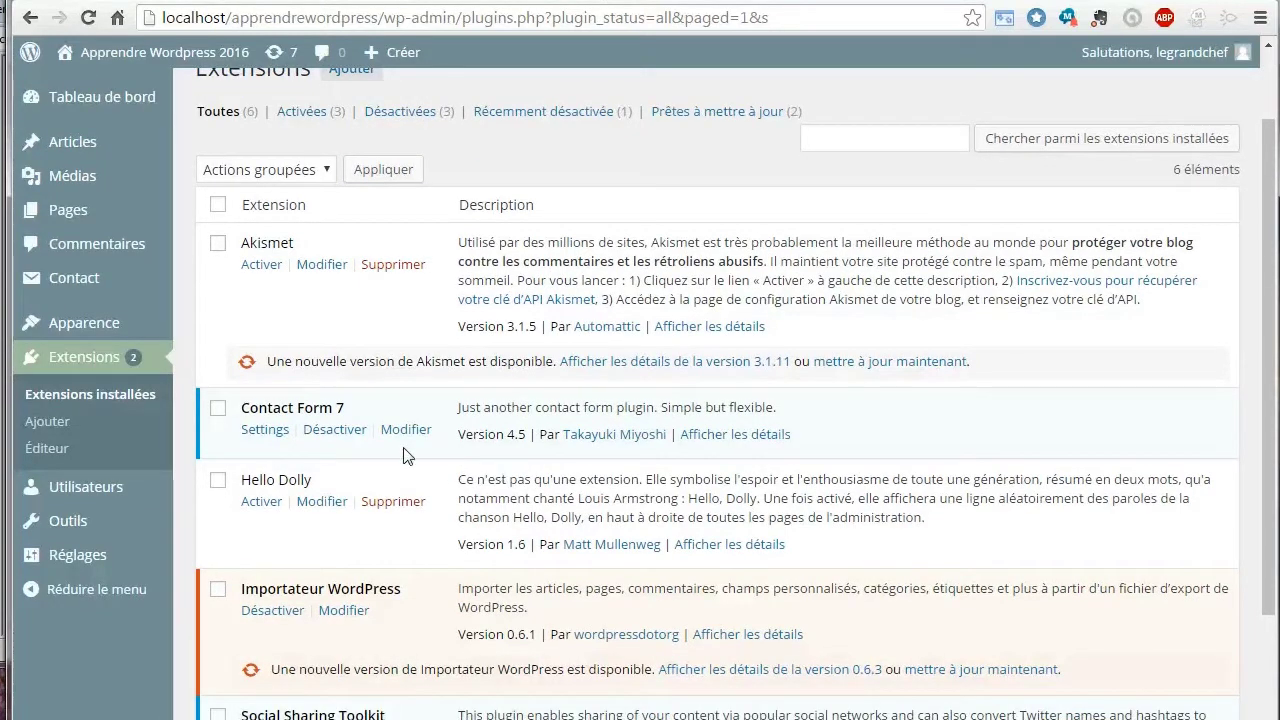
scroll(405, 455, down, 3)
click(270, 617)
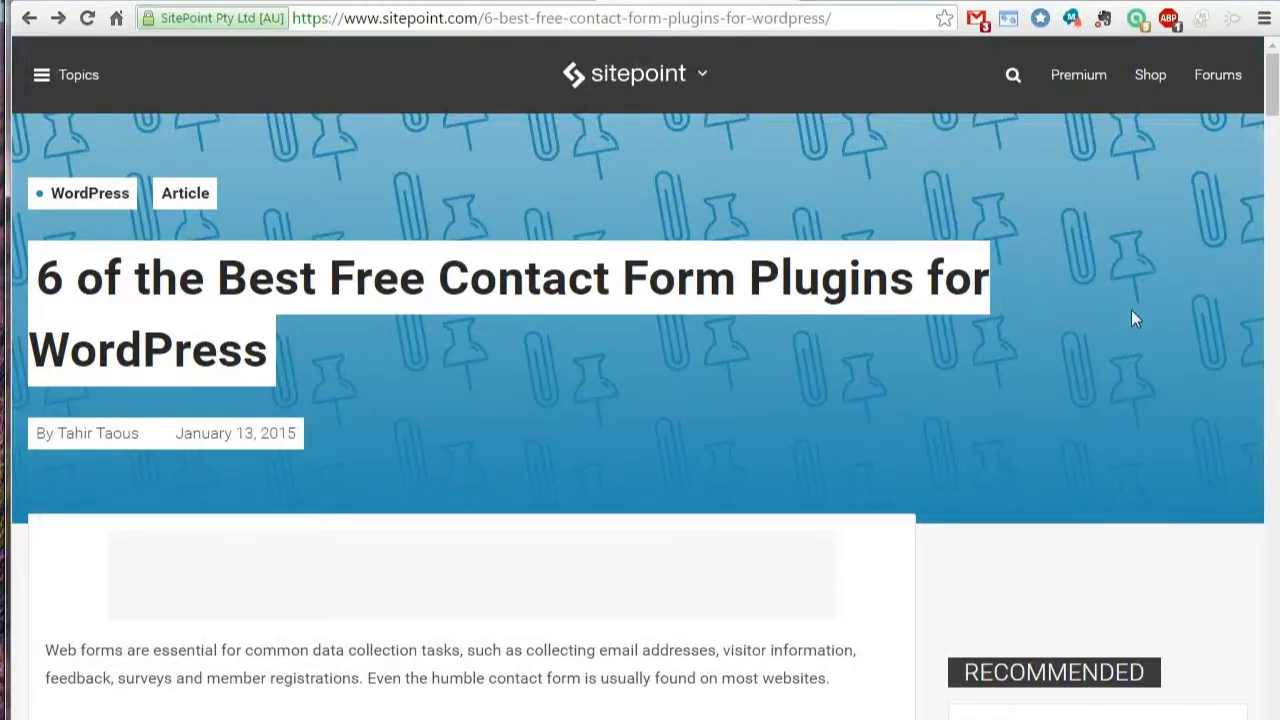
- Read through SitePoint's article on the best free contact form plugins for WordPress, including its Contact Form 7 section
scroll(1135, 318, down, 10)
scroll(754, 366, up, 3)
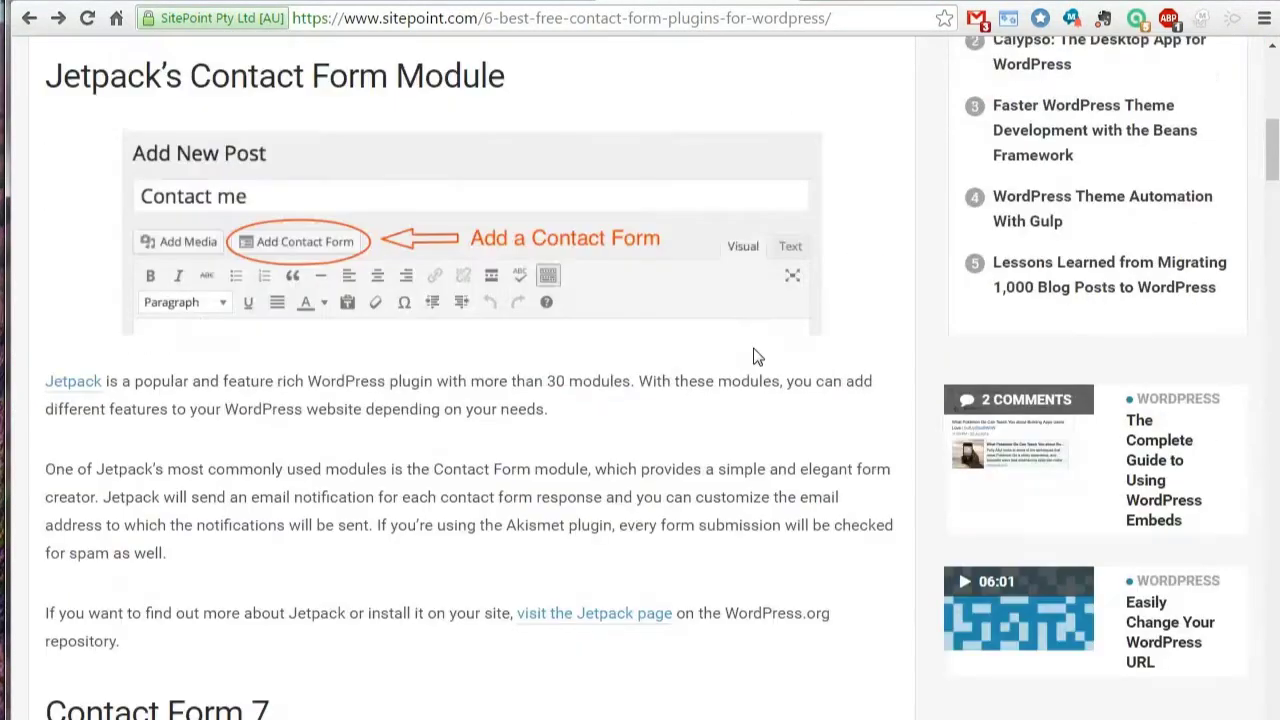
scroll(757, 357, up, 1)
scroll(752, 345, down, 6)
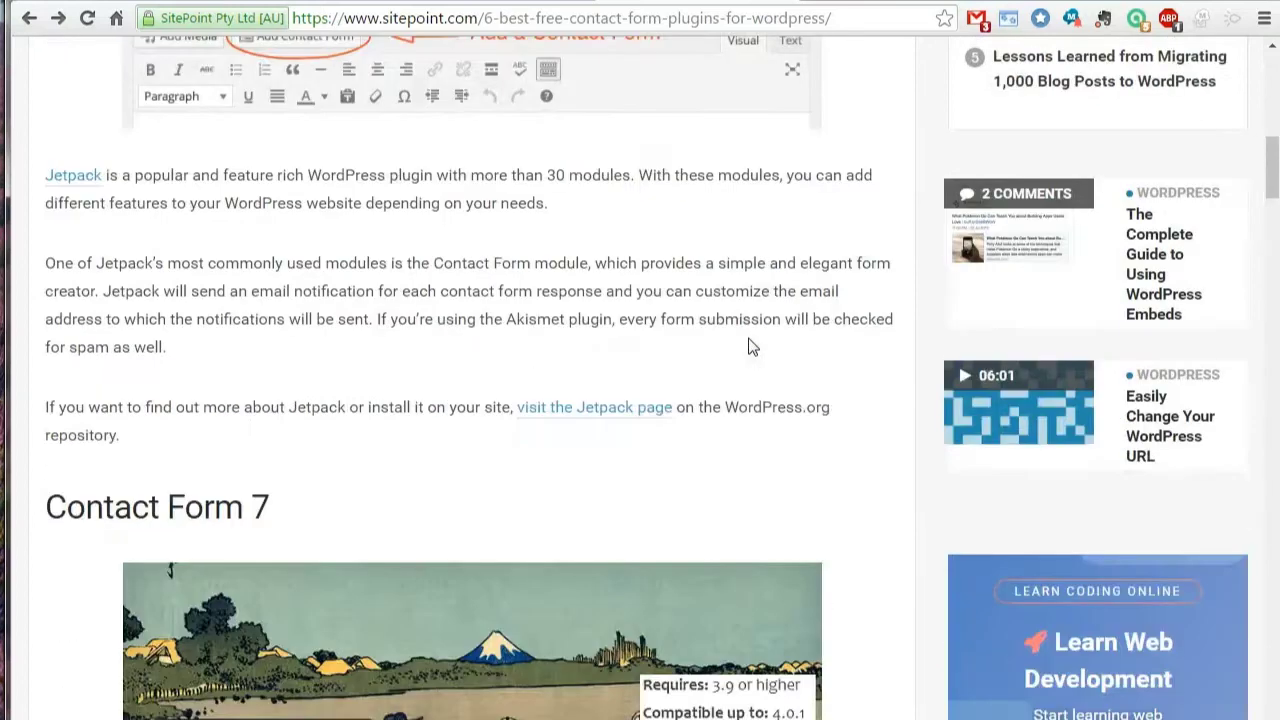
scroll(746, 344, down, 11)
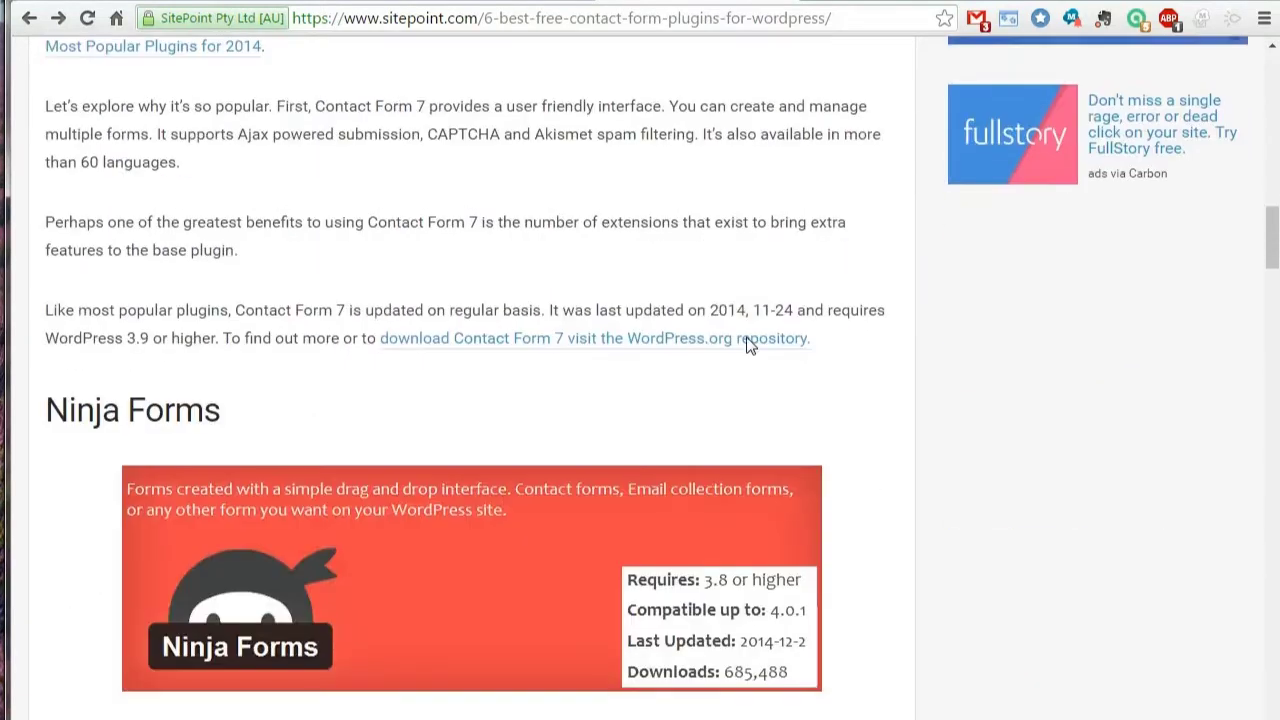
scroll(746, 339, down, 11)
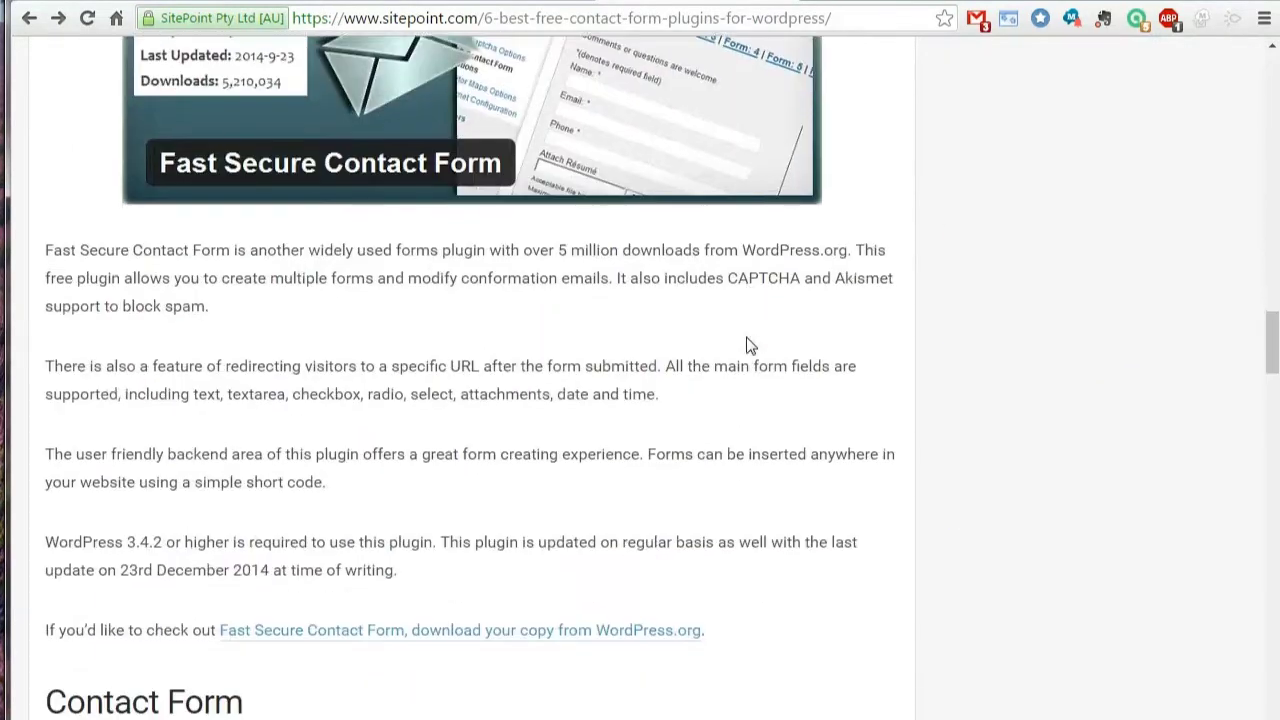
scroll(745, 343, down, 9)
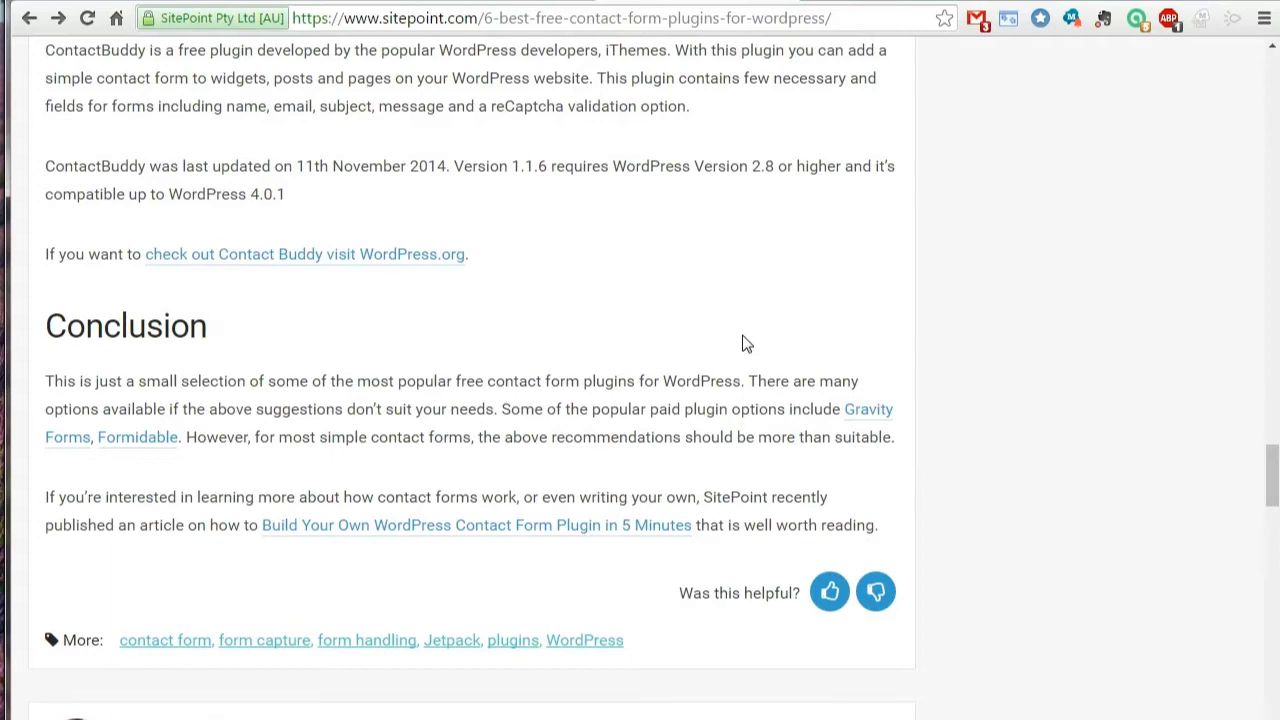
scroll(745, 340, up, 20)
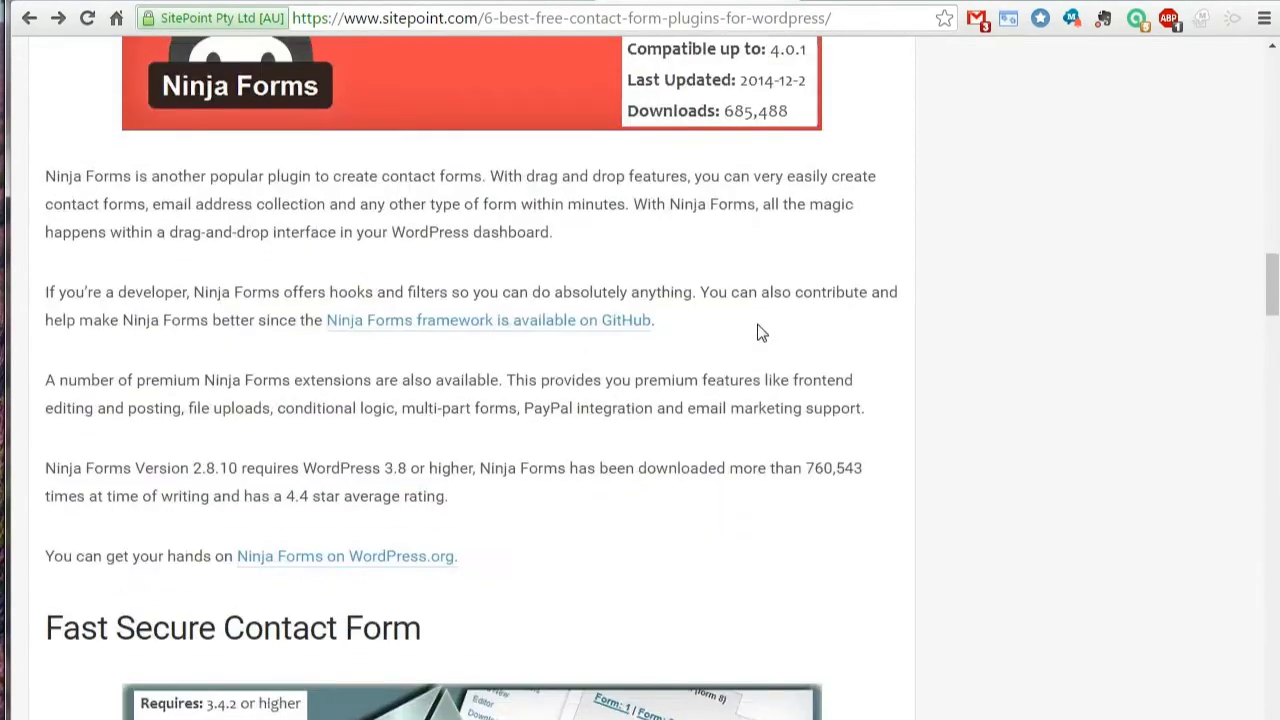
scroll(757, 332, up, 15)
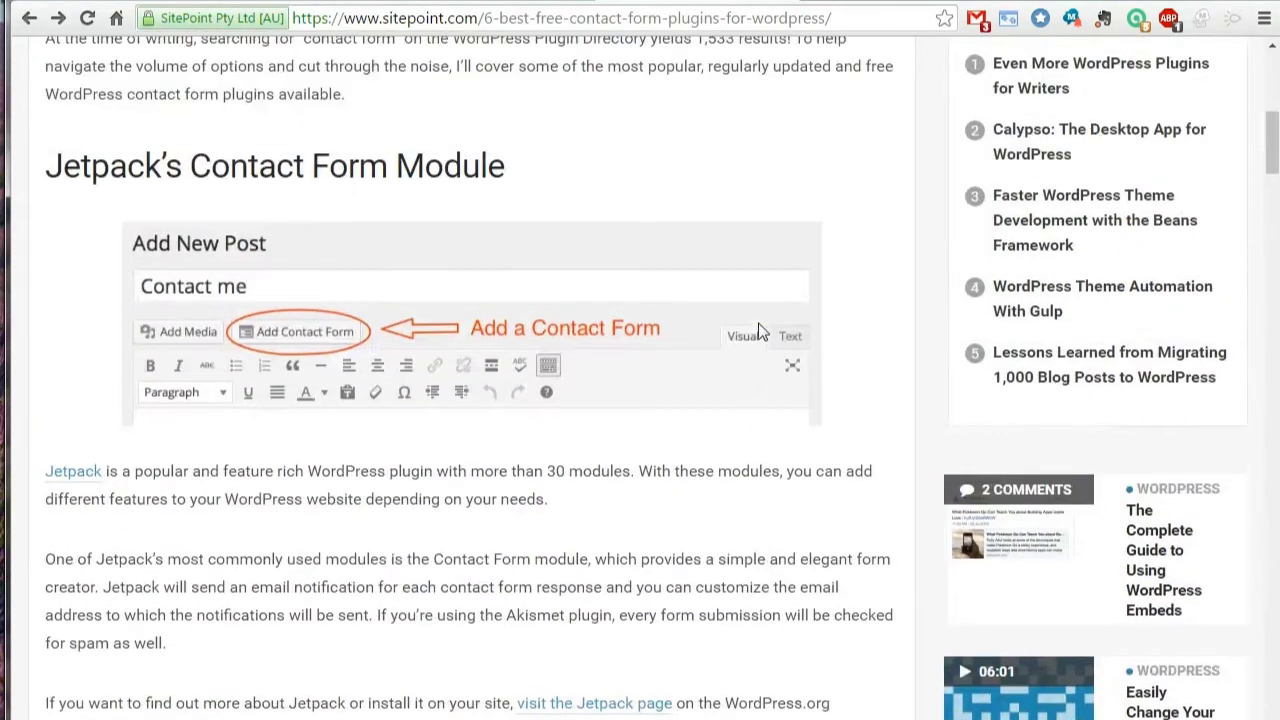
scroll(758, 332, up, 4)
scroll(758, 332, down, 6)
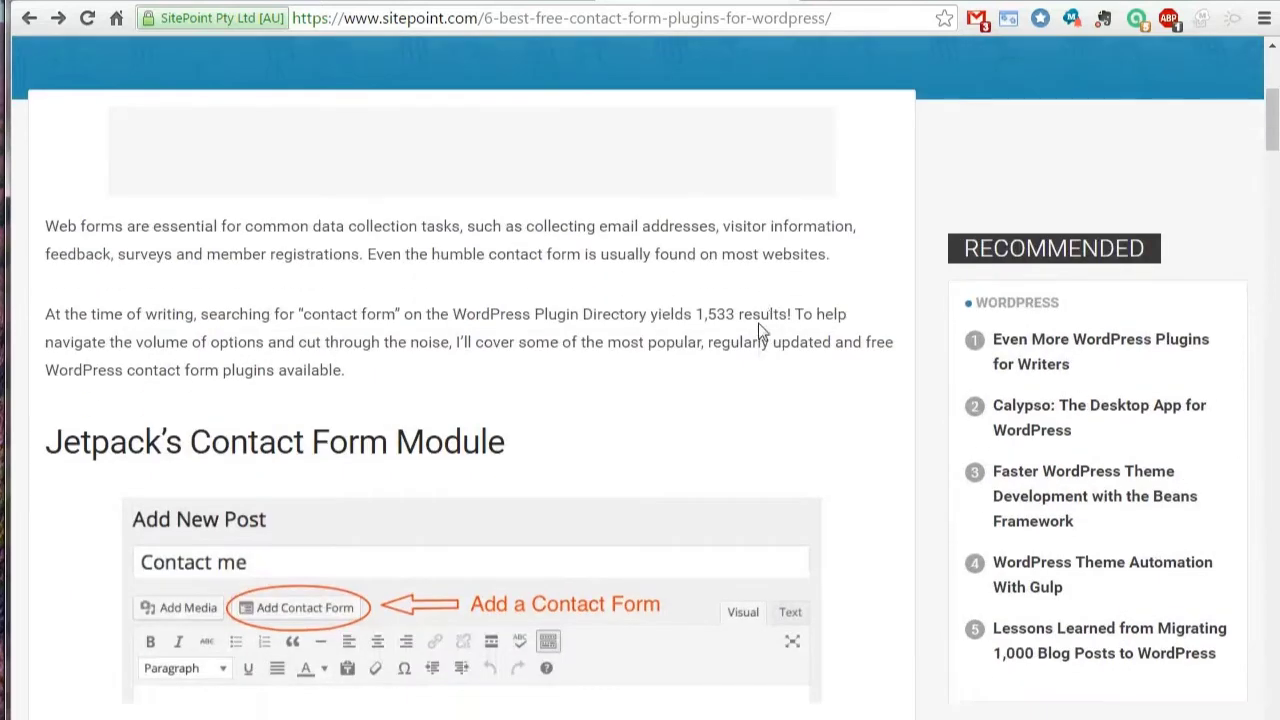
scroll(758, 332, down, 1)
scroll(762, 330, down, 1)
scroll(762, 330, up, 1)
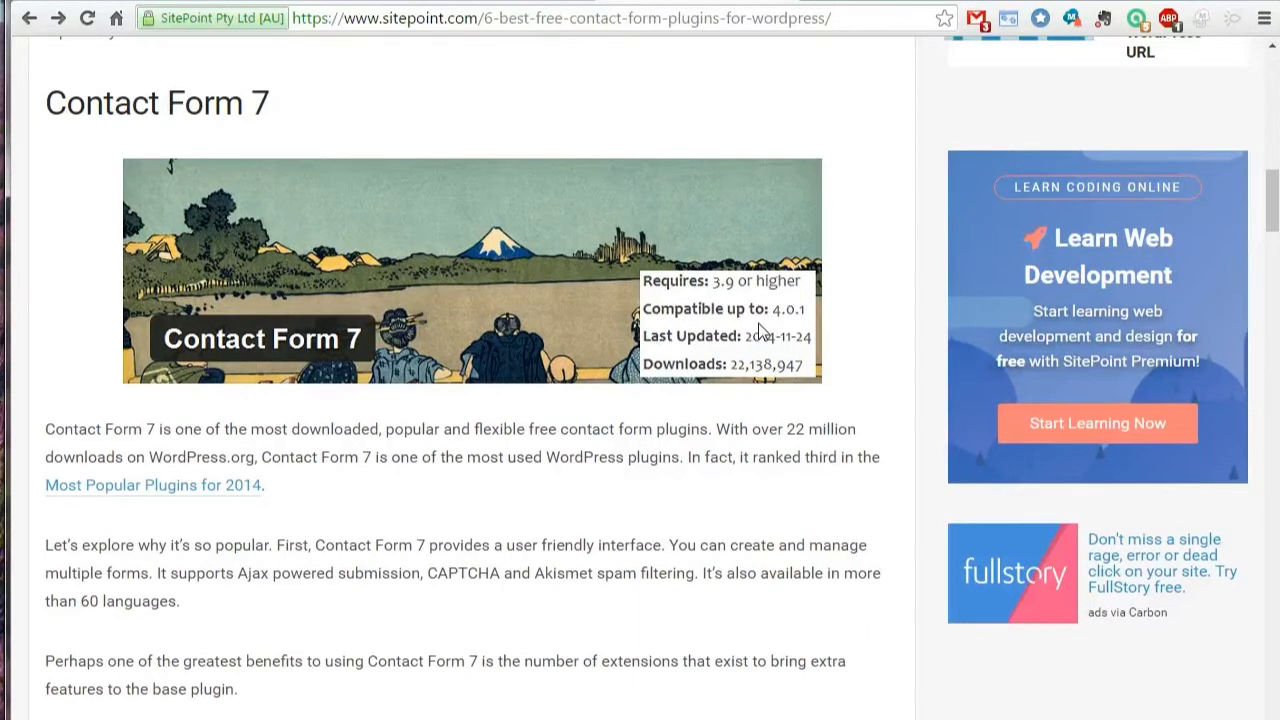
scroll(760, 330, up, 3)
scroll(760, 330, down, 4)
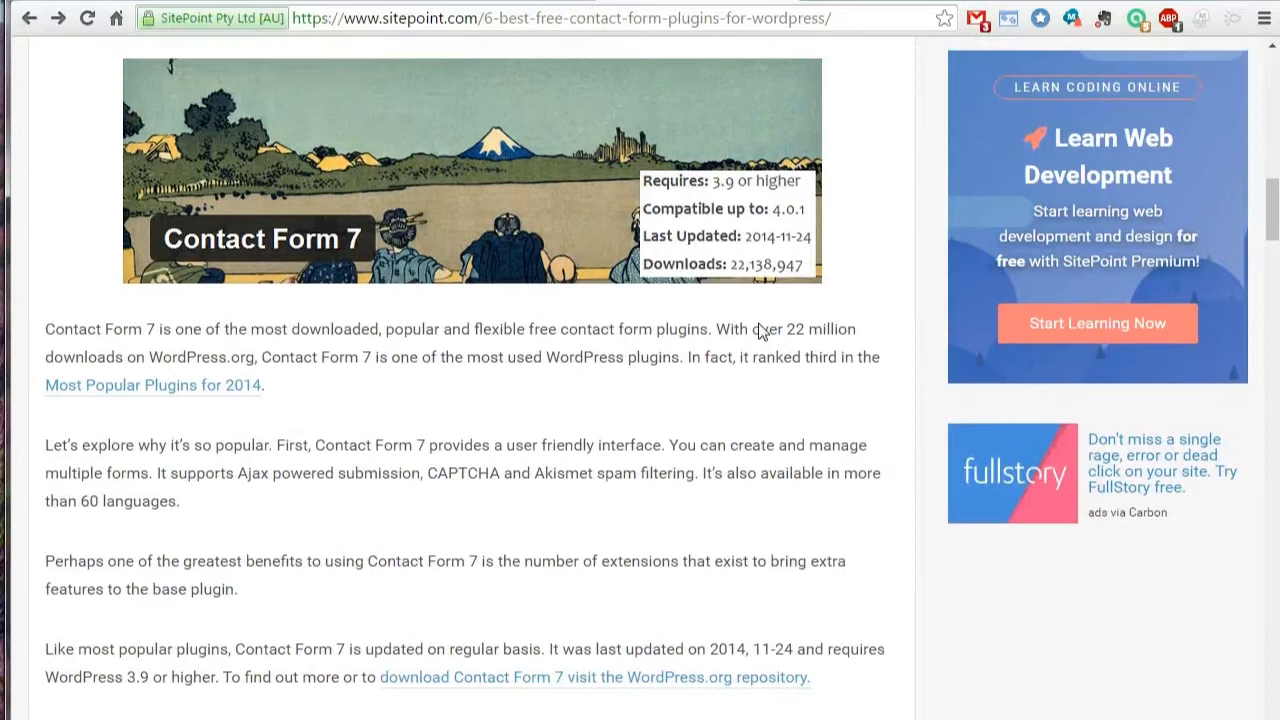
- Open the article's wordpress.org link for Contact Form 7 and check the required and compatible WordPress versions and last update
click(546, 678)
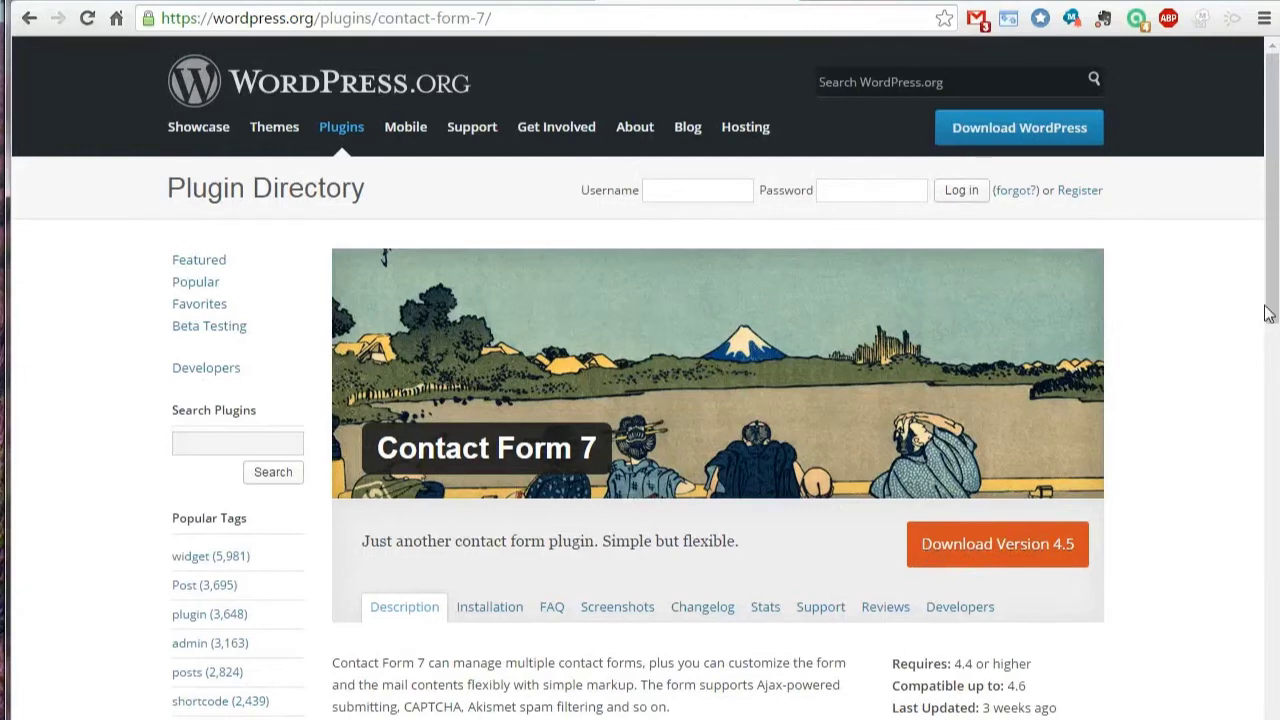
drag(1275, 290, 1275, 460)
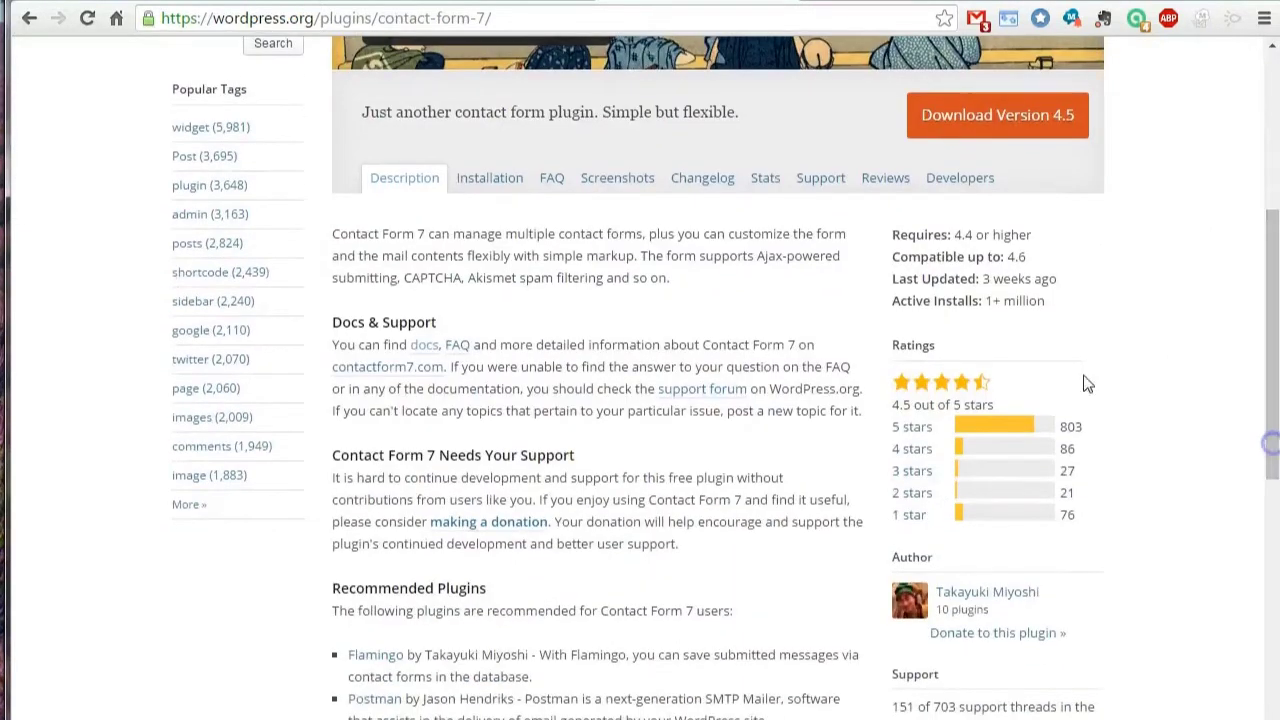
drag(955, 232, 1032, 258)
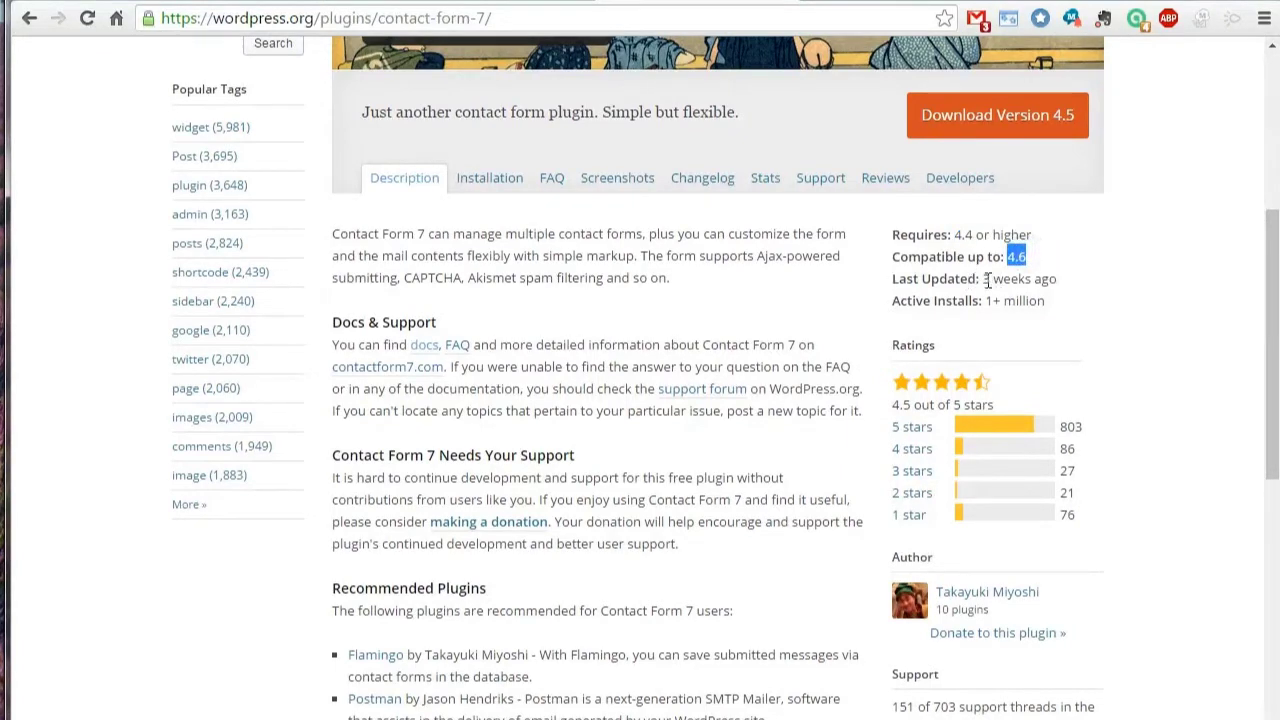
drag(982, 279, 1060, 279)
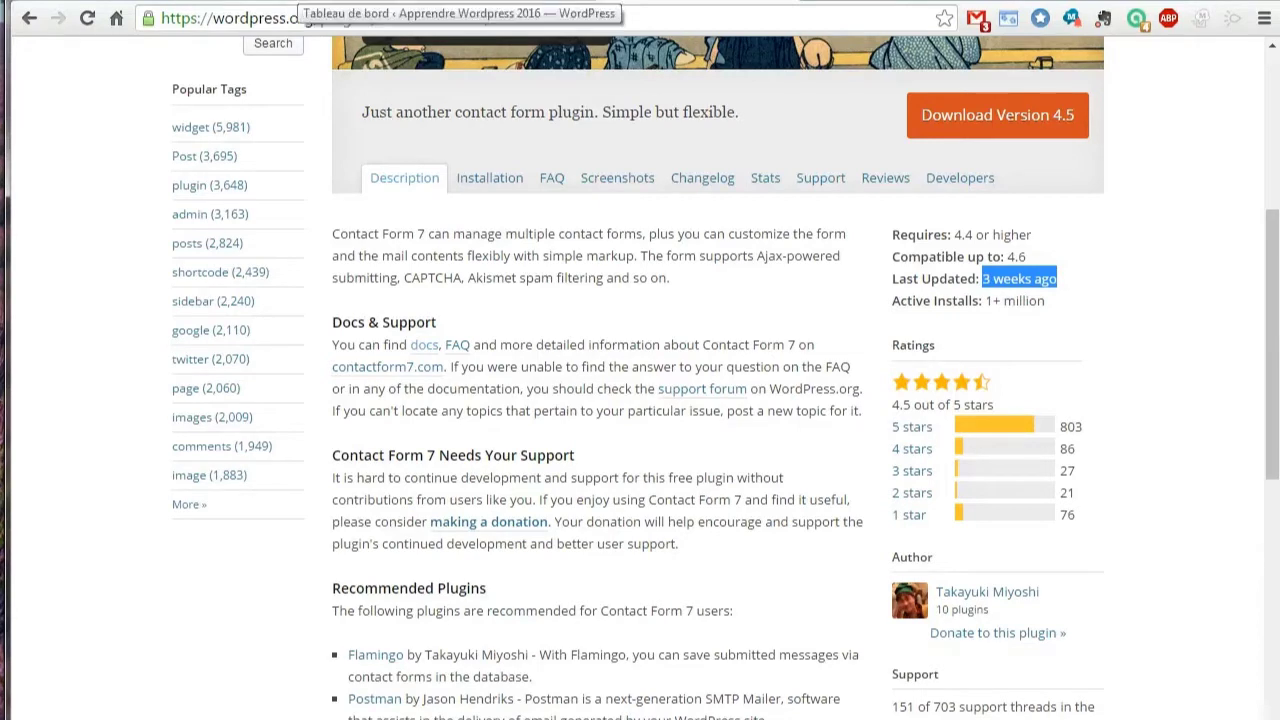
- Return to the WordPress admin and open "Contact form 1" from the Contact Form 7 forms list for editing
click(300, 2)
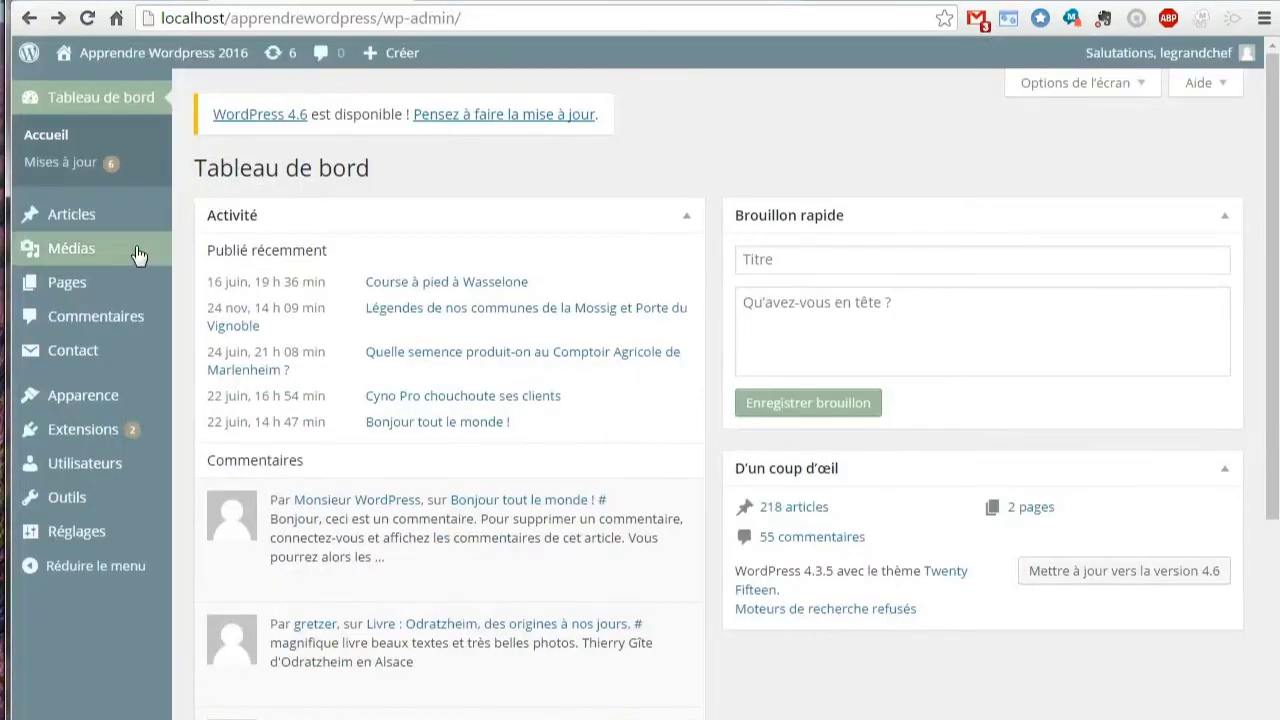
mouse_move(95, 350)
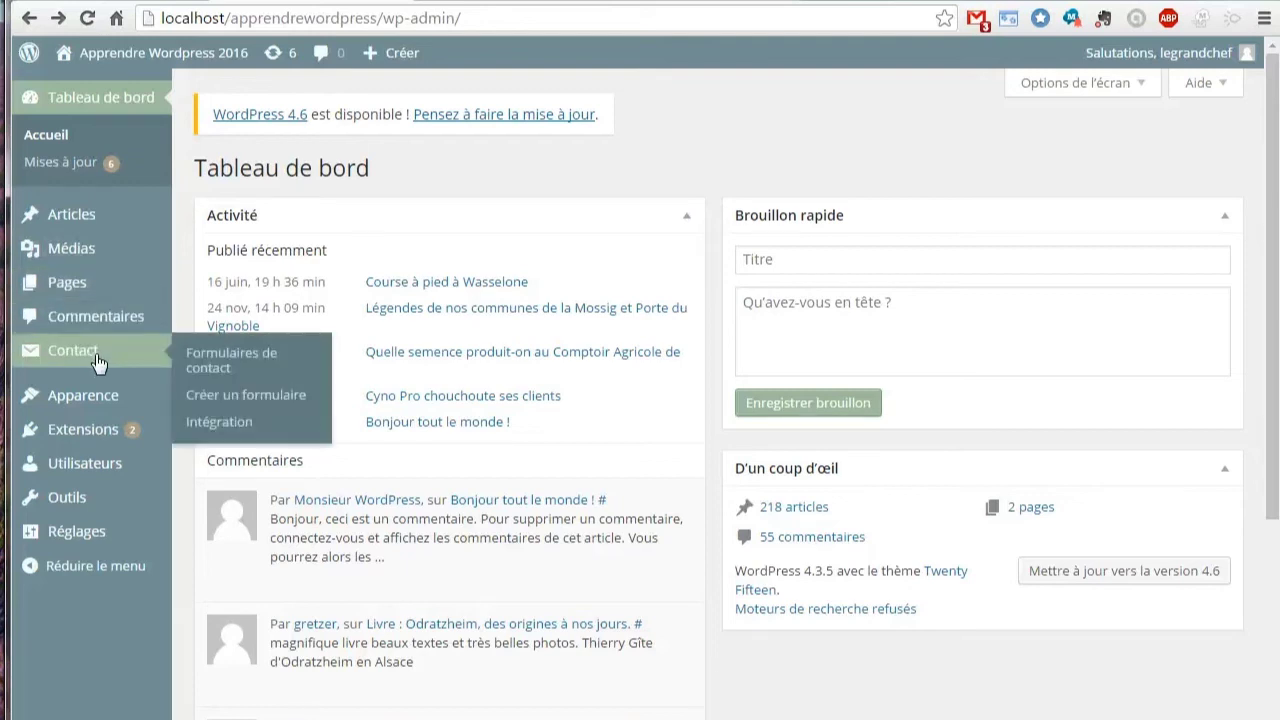
mouse_move(82, 536)
click(230, 360)
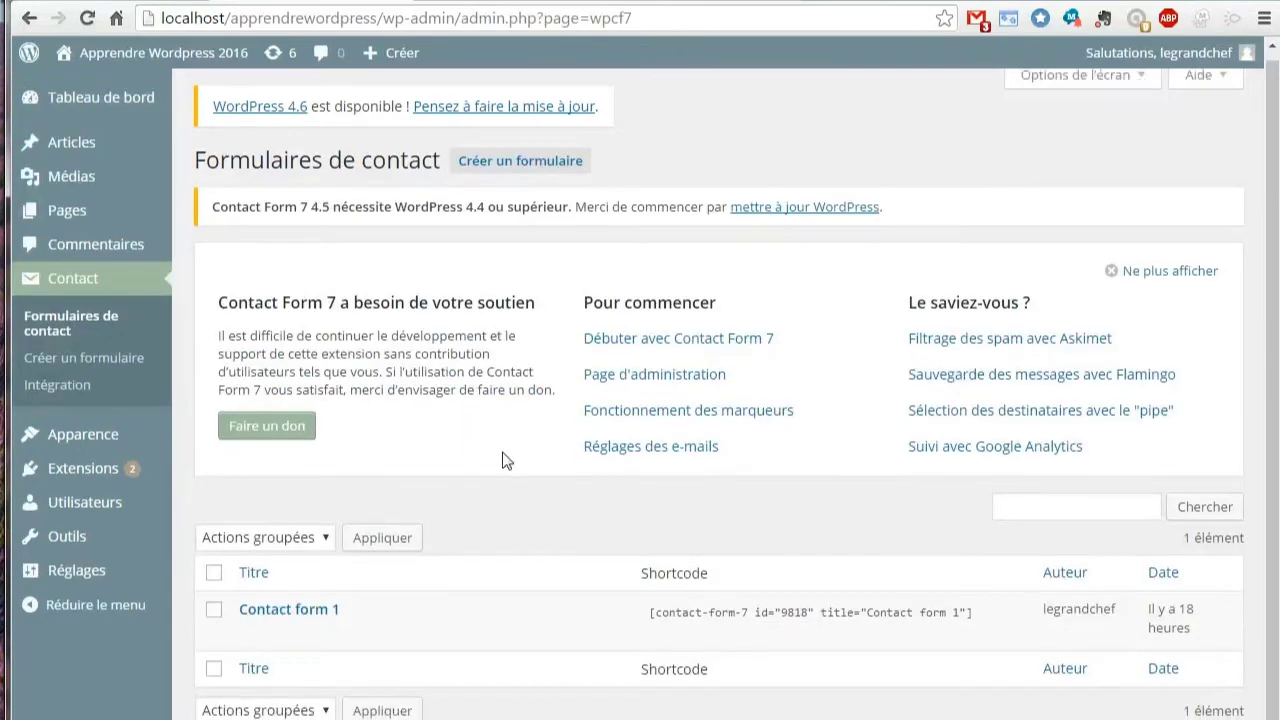
scroll(505, 460, down, 1)
mouse_move(322, 602)
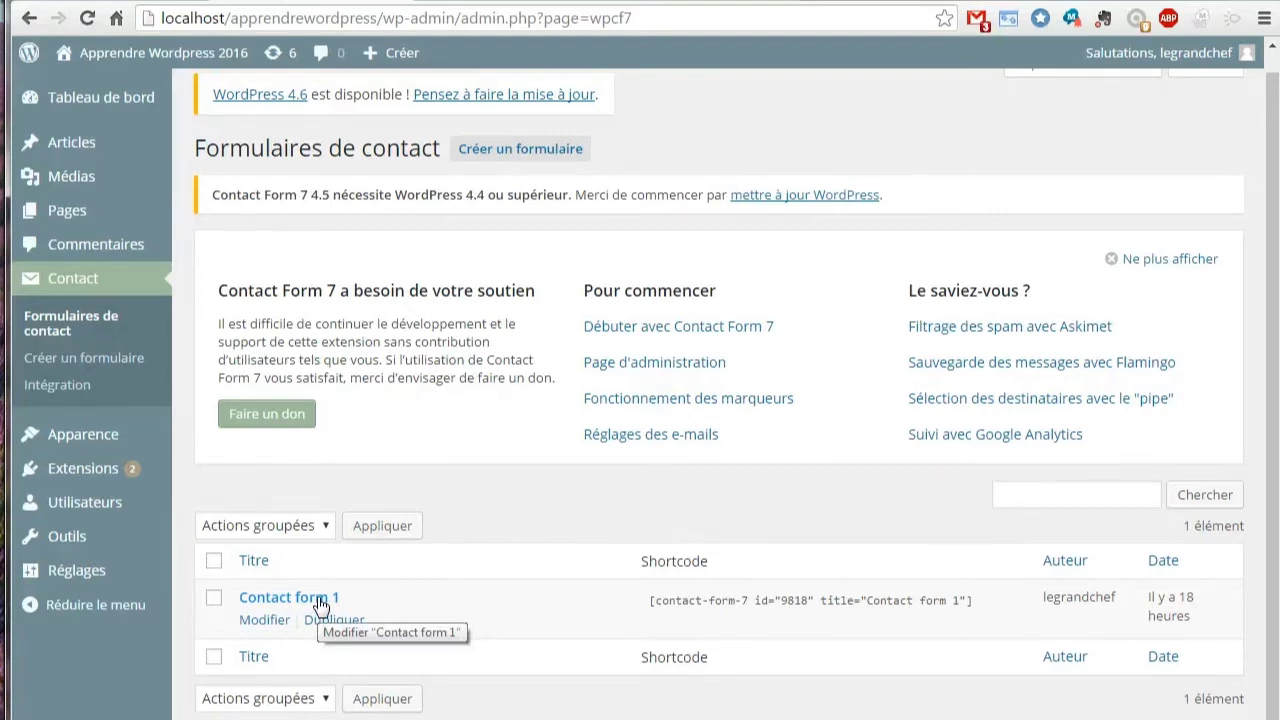
click(320, 601)
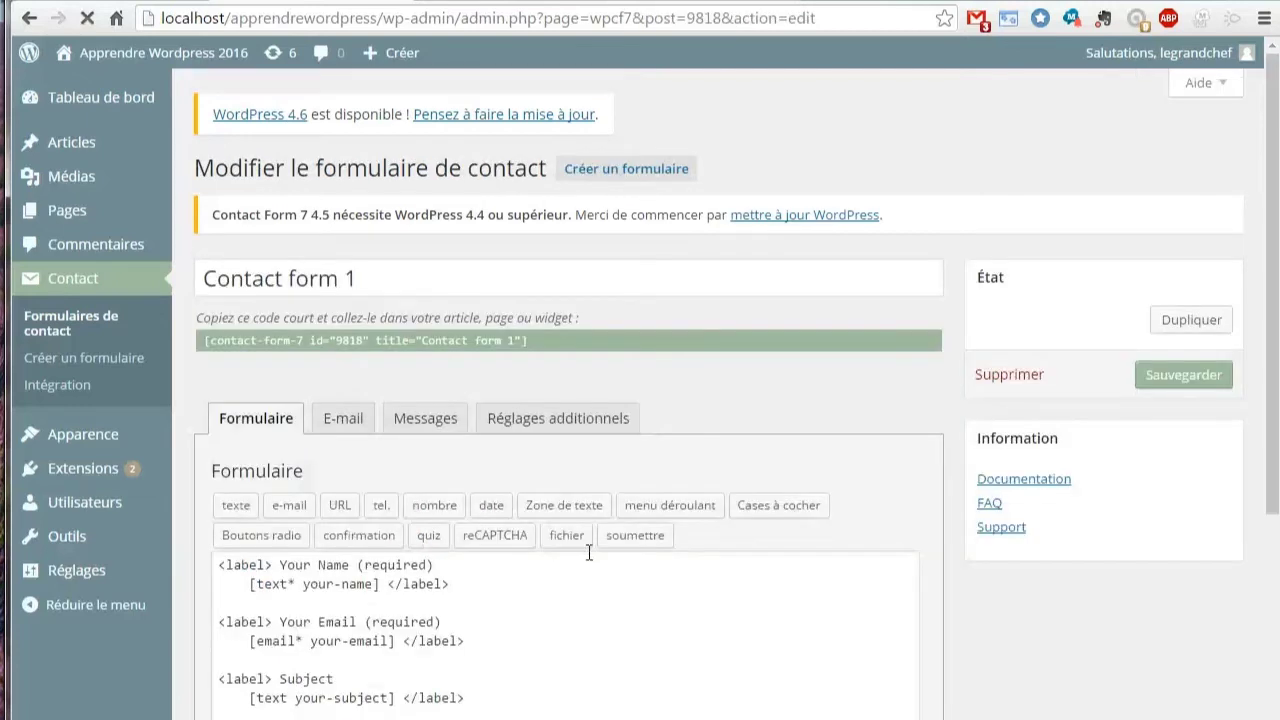
- Examine the label markup and the name and email field tags in the template of Contact form 1
drag(1272, 478, 1272, 668)
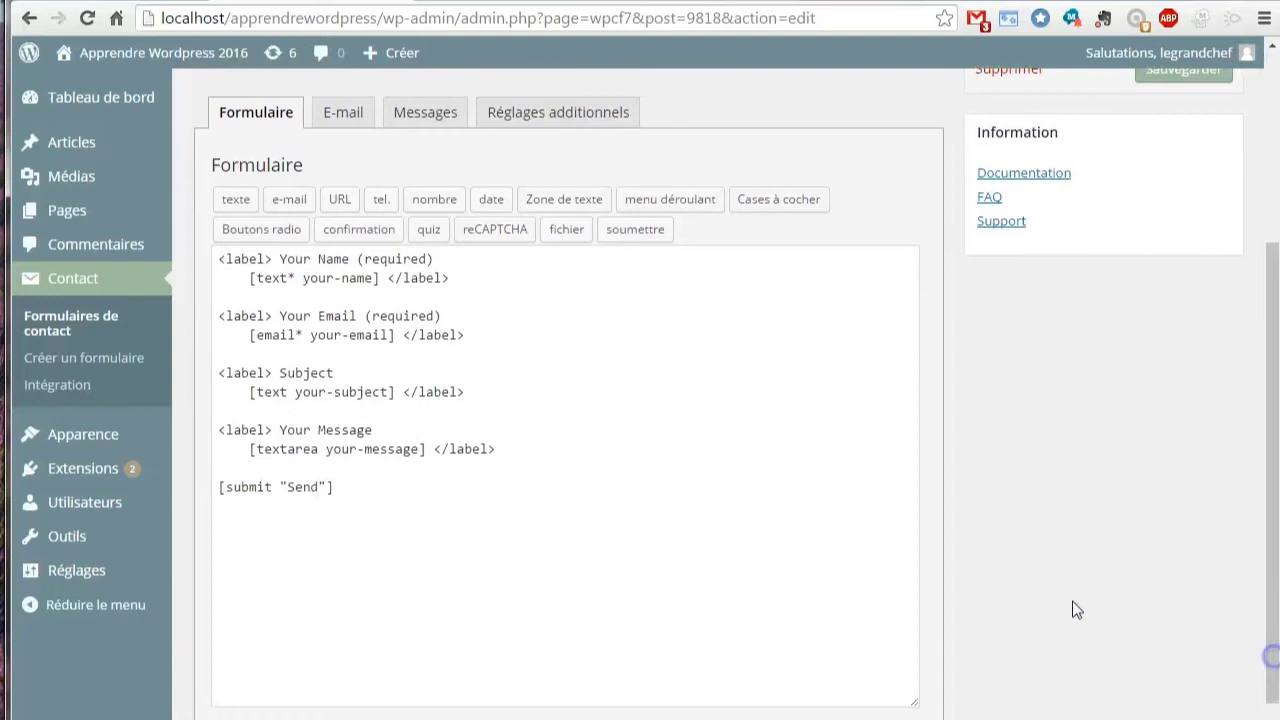
drag(215, 259, 274, 260)
drag(387, 278, 449, 278)
drag(248, 278, 380, 278)
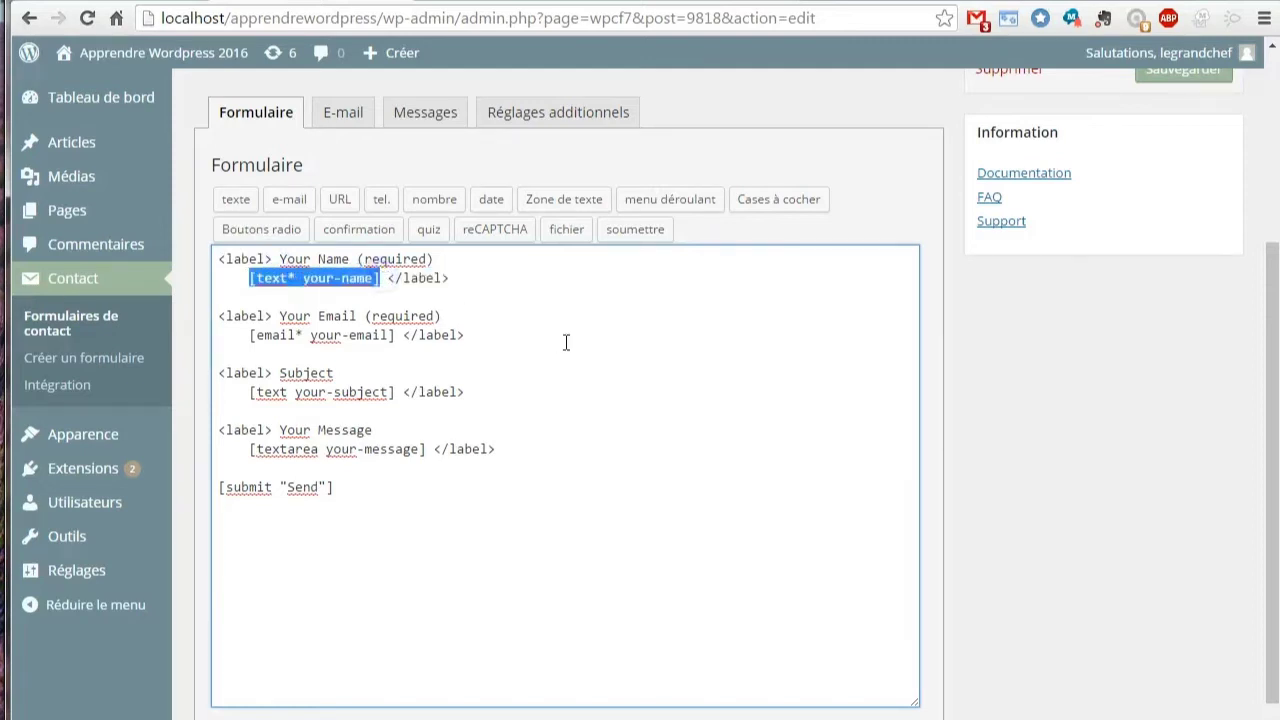
double_click(278, 335)
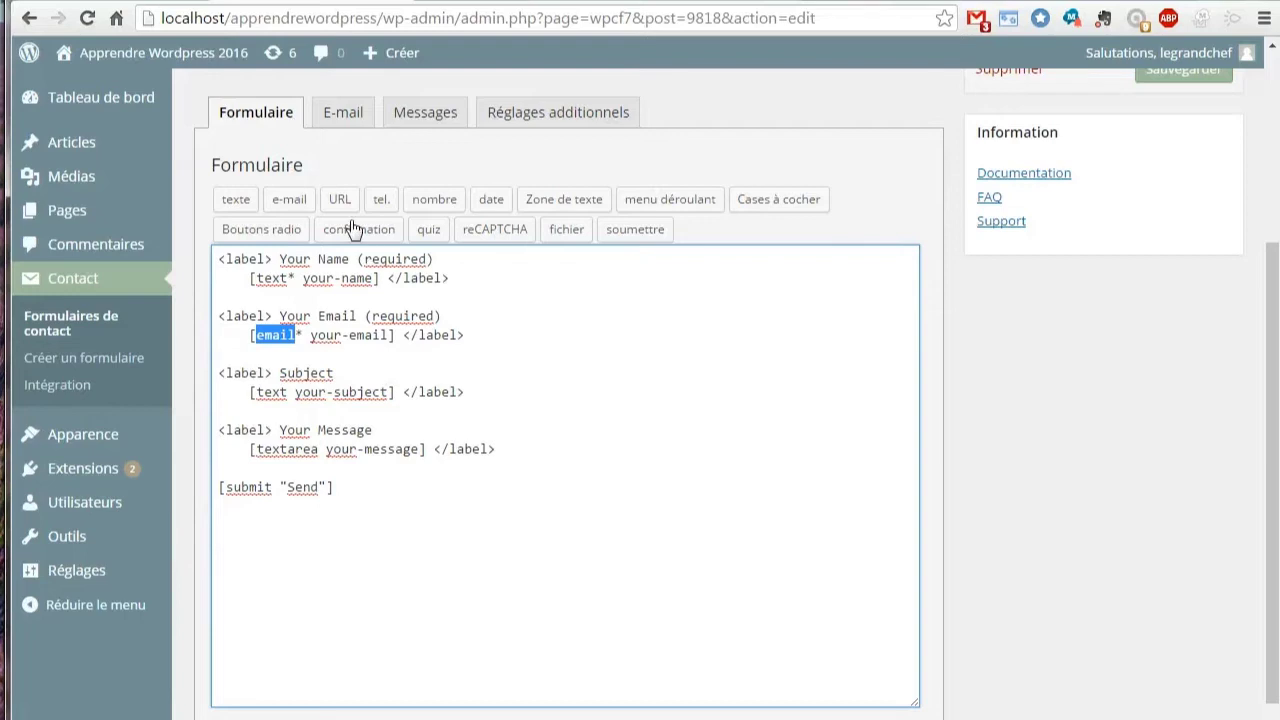
click(543, 563)
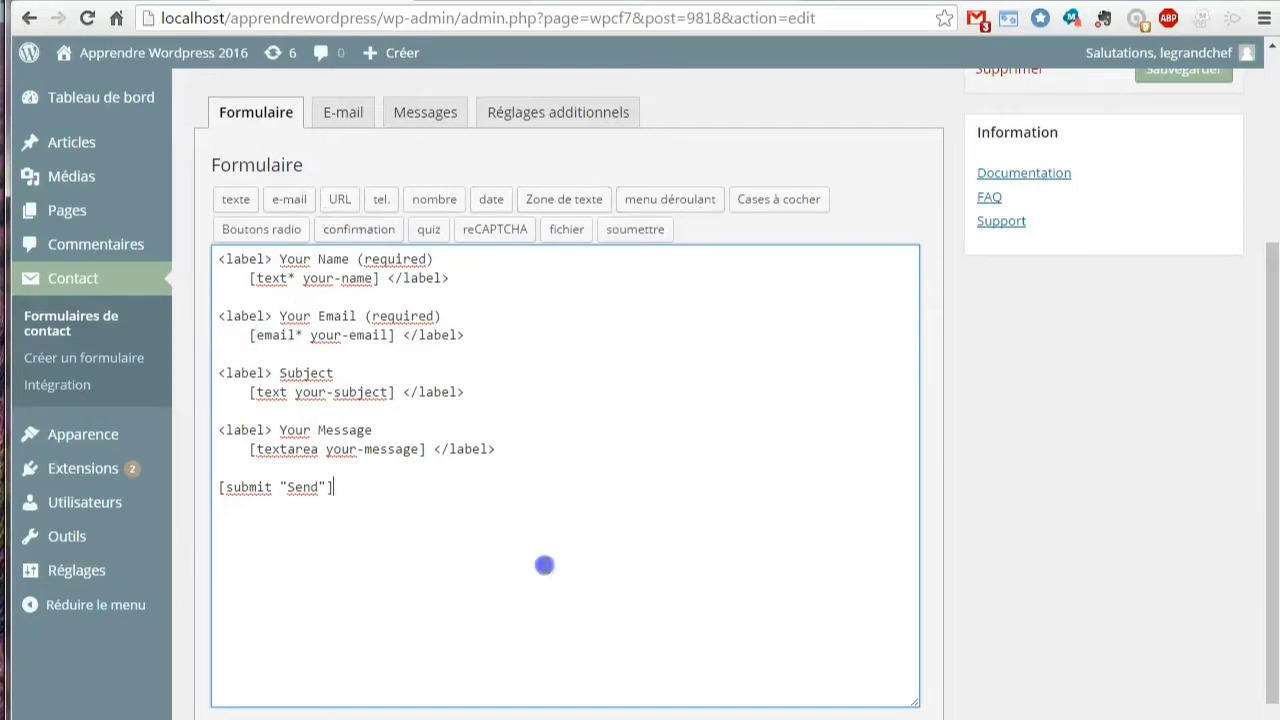
- View the checkbox (Cases à cocher) tag generator's options and close it without inserting a tag
click(778, 199)
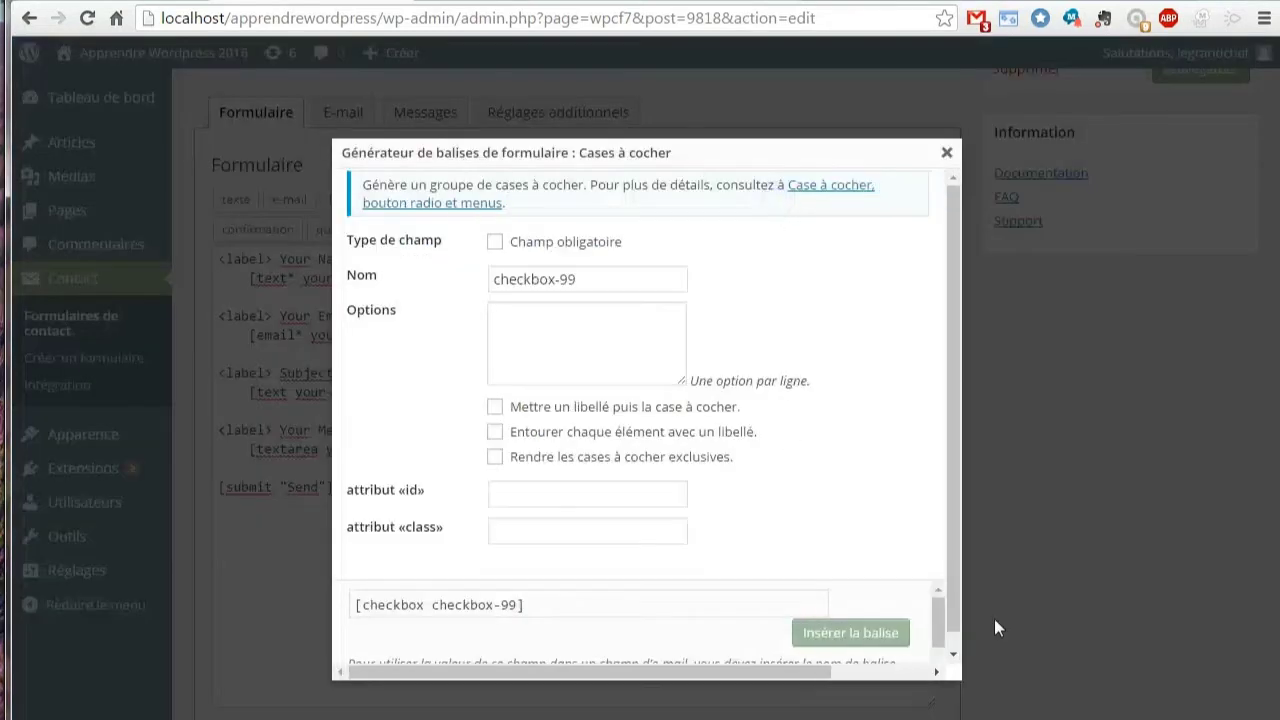
click(946, 153)
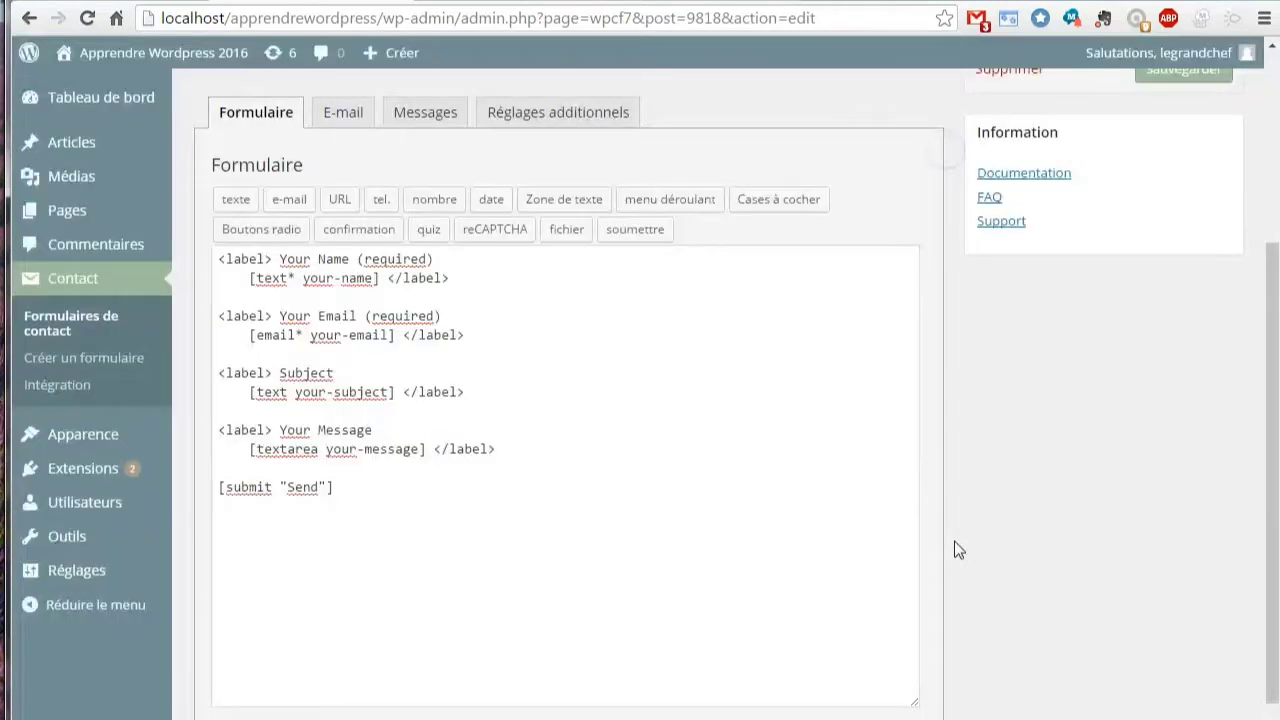
click(651, 537)
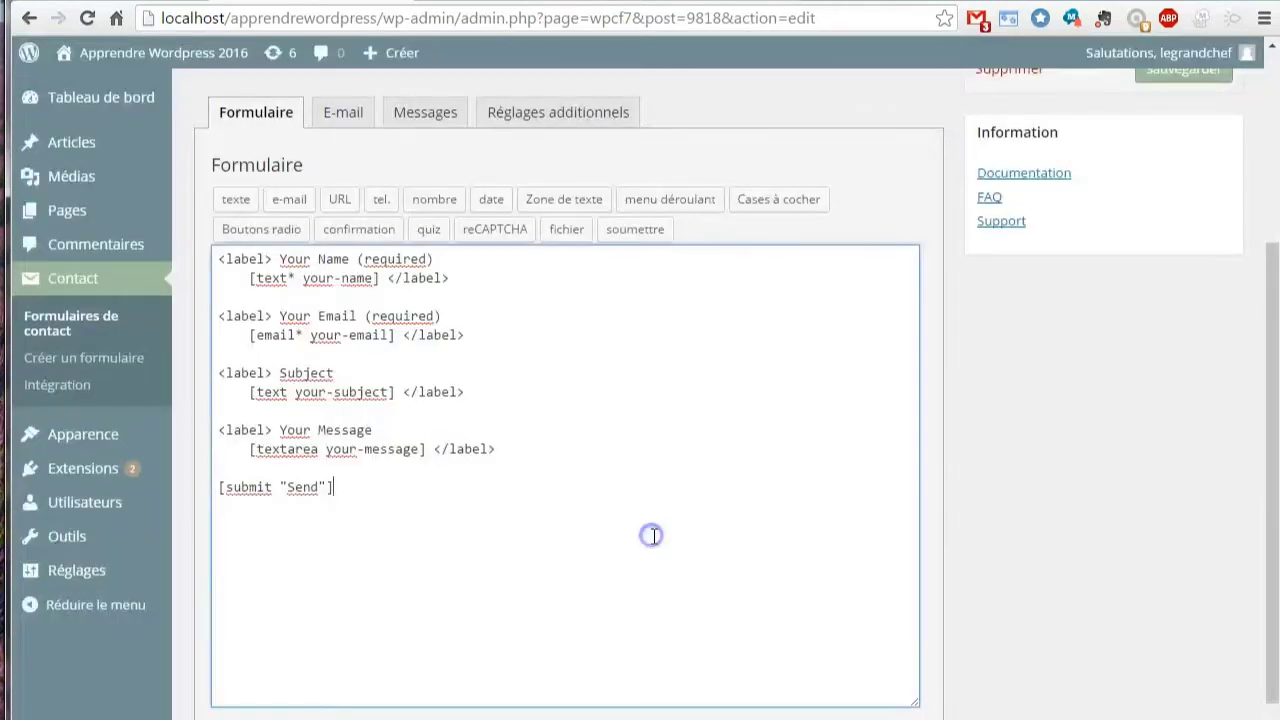
- Review the form's e-mail settings, including the recipient, the additional Reply-To header and the message body
click(343, 115)
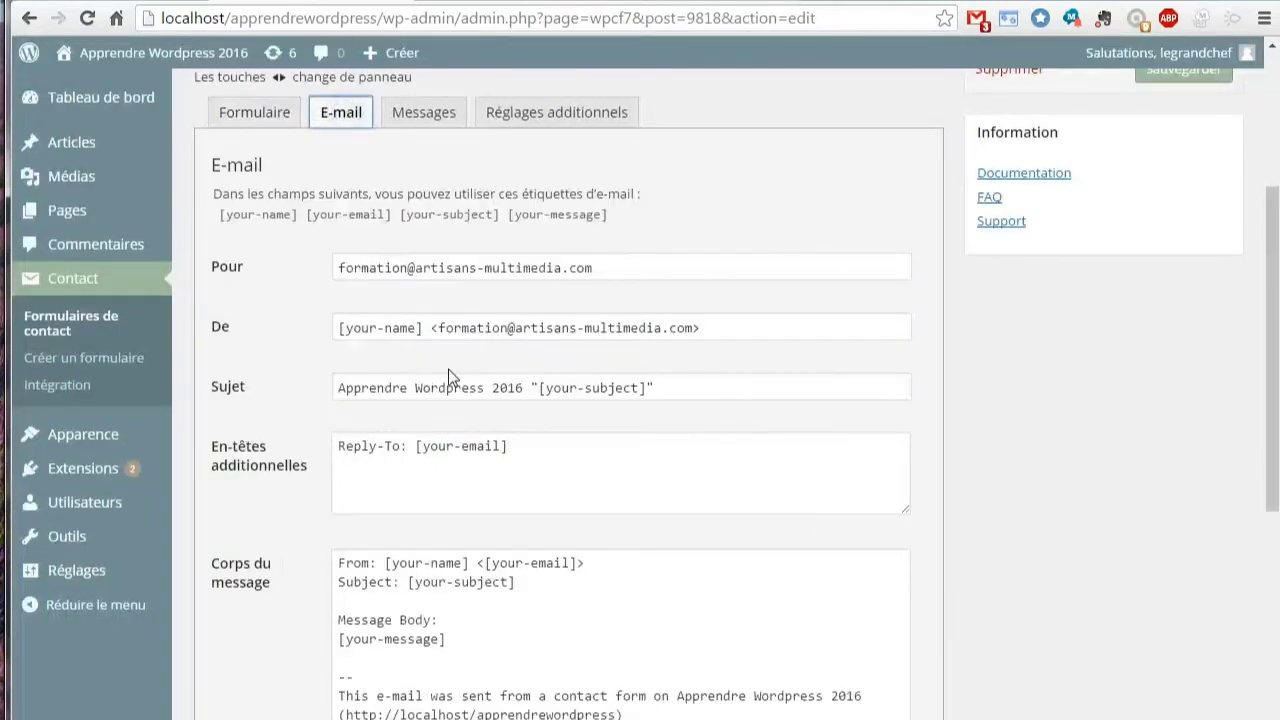
drag(723, 322, 828, 350)
drag(614, 266, 308, 266)
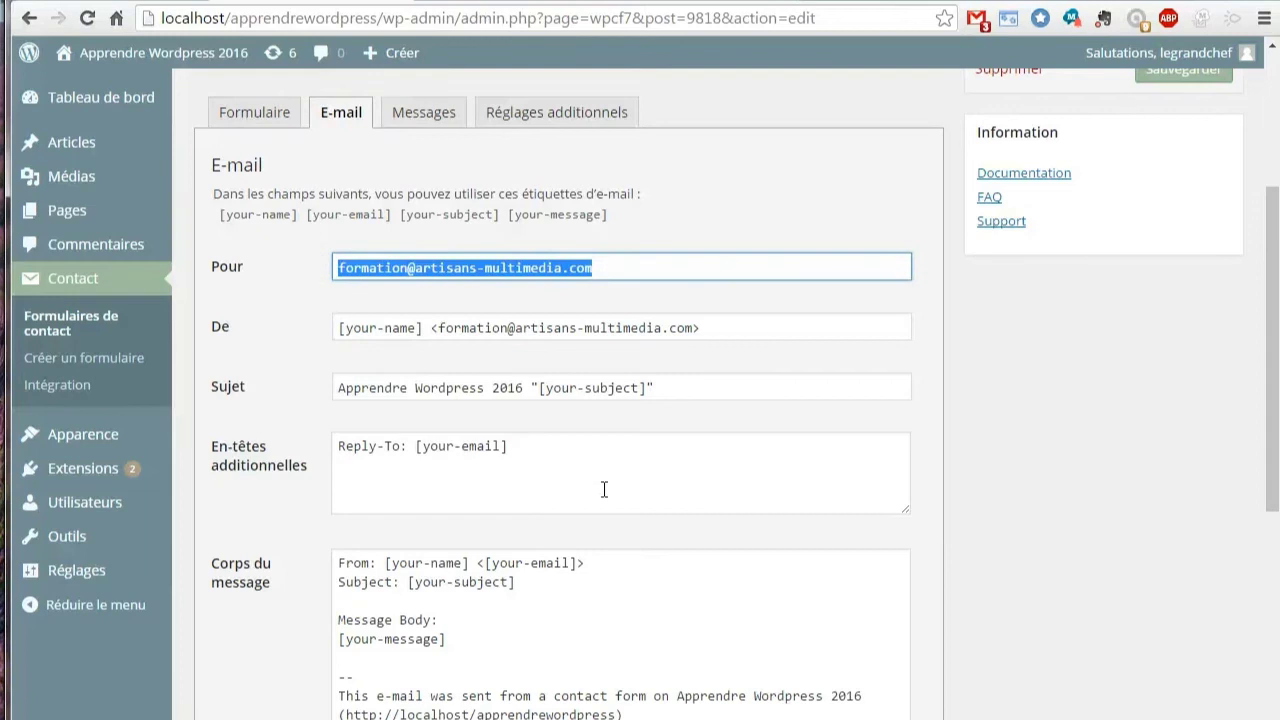
drag(566, 451, 288, 440)
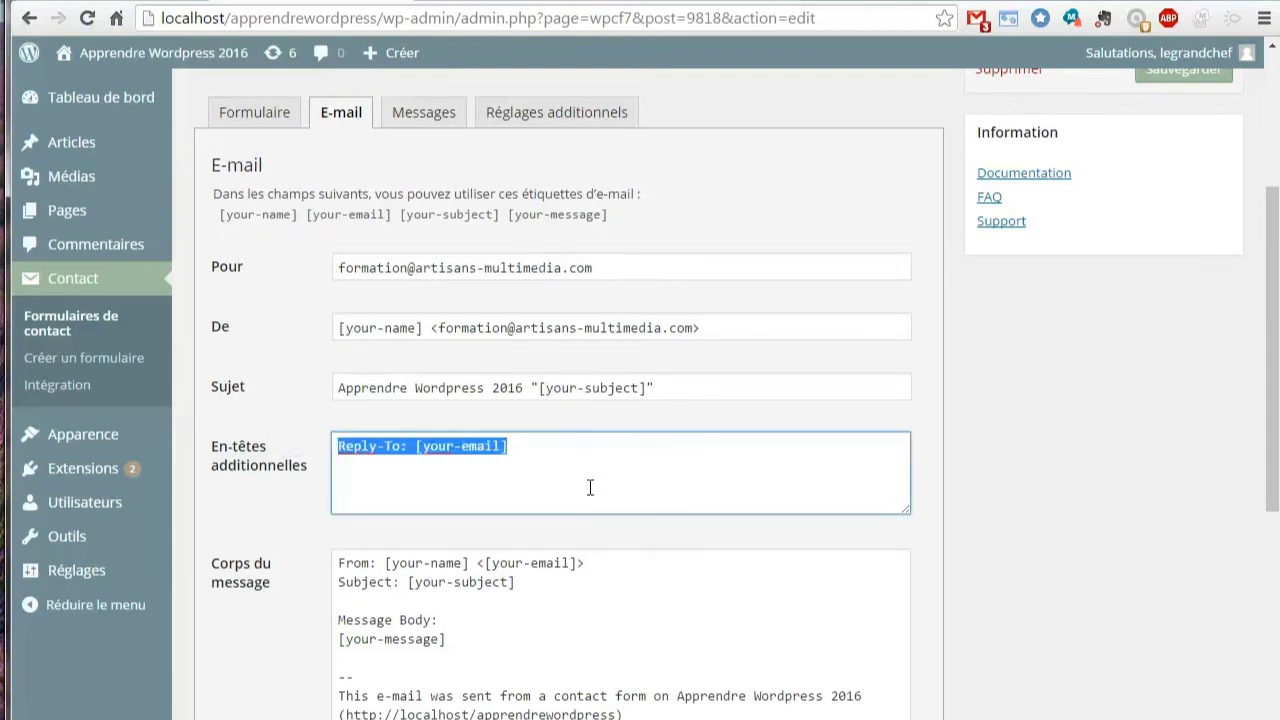
scroll(590, 487, down, 2)
drag(487, 364, 462, 384)
- Wrap the closing sentence of the message body in <p> and </p> tags and enable sending the e-mail in HTML format
click(340, 495)
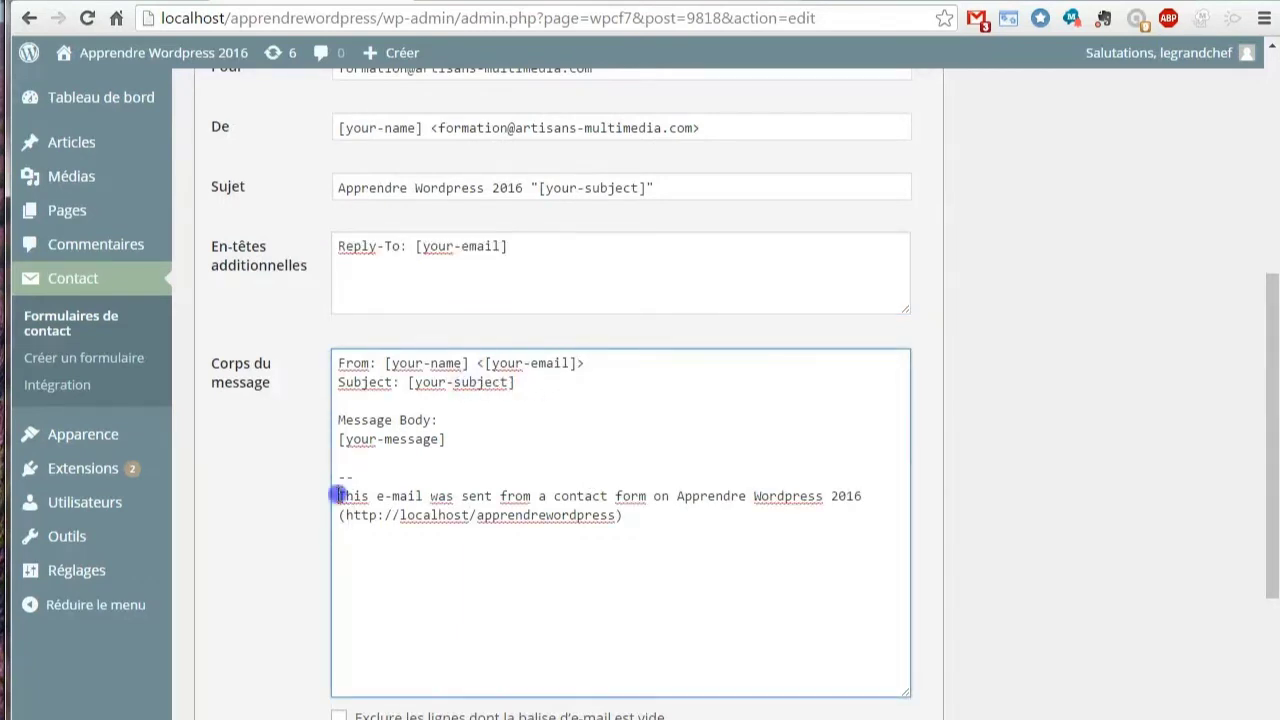
text(<p)
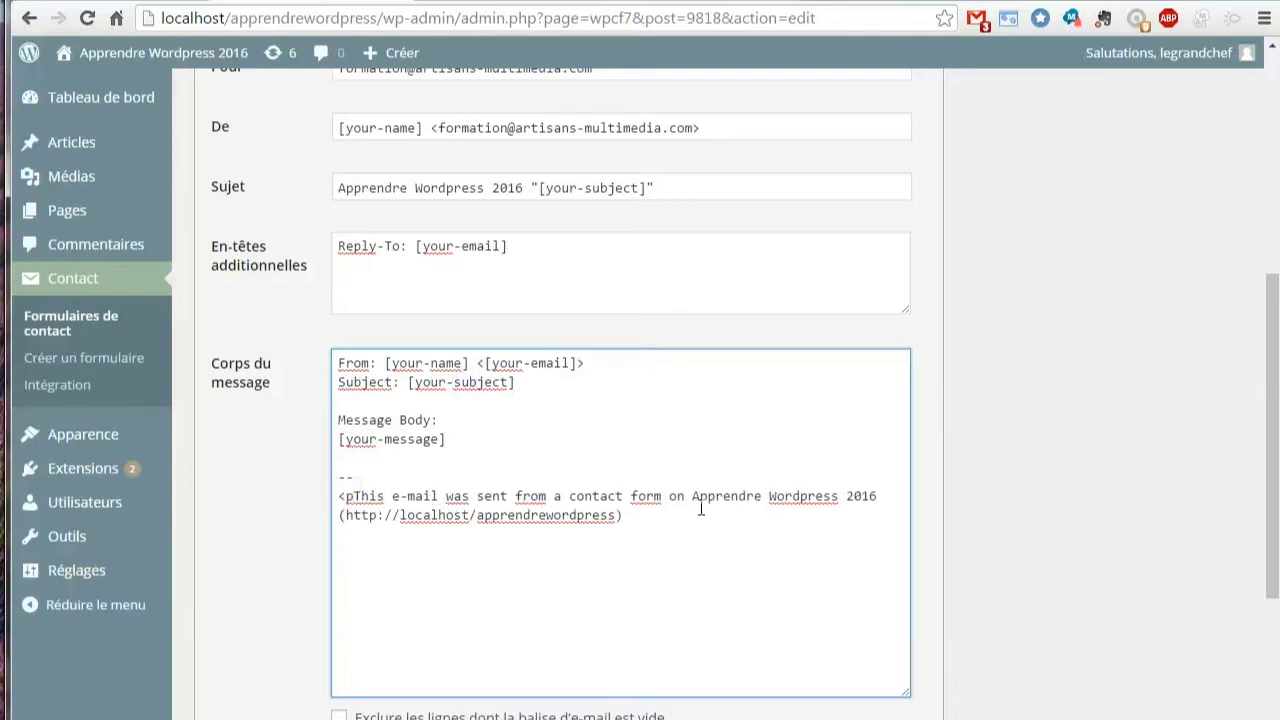
text(>)
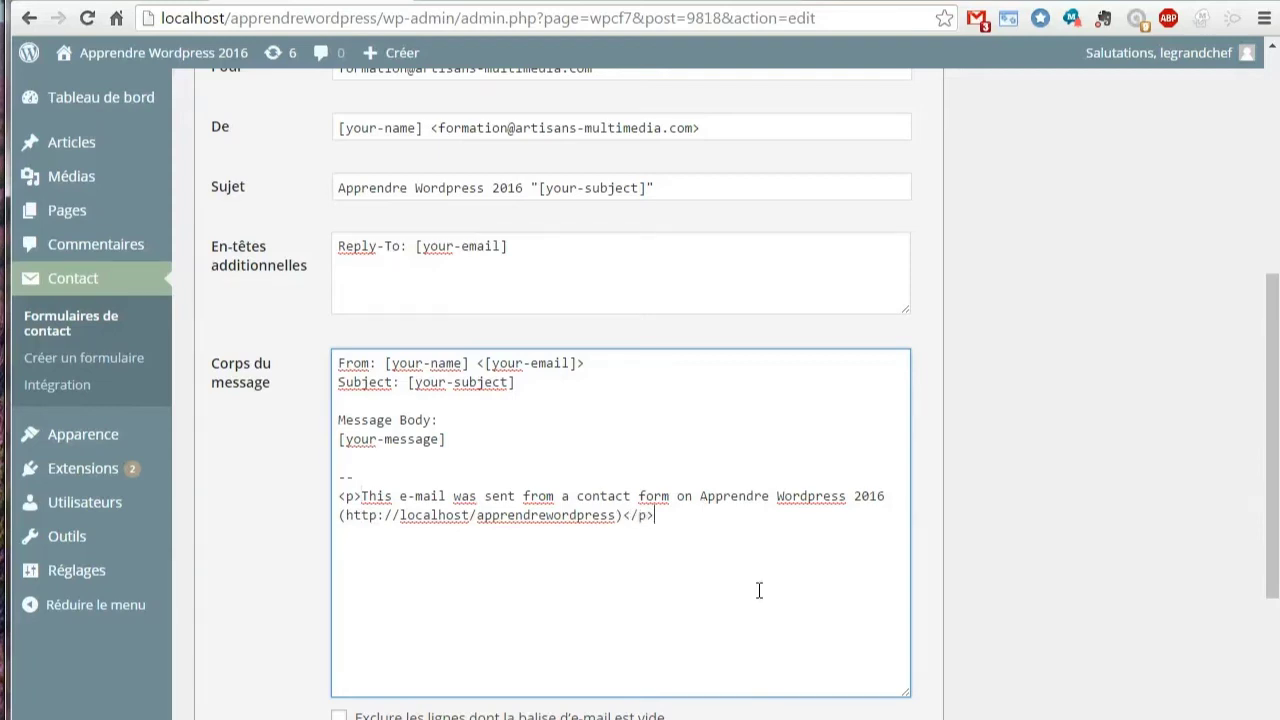
scroll(759, 590, down, 2)
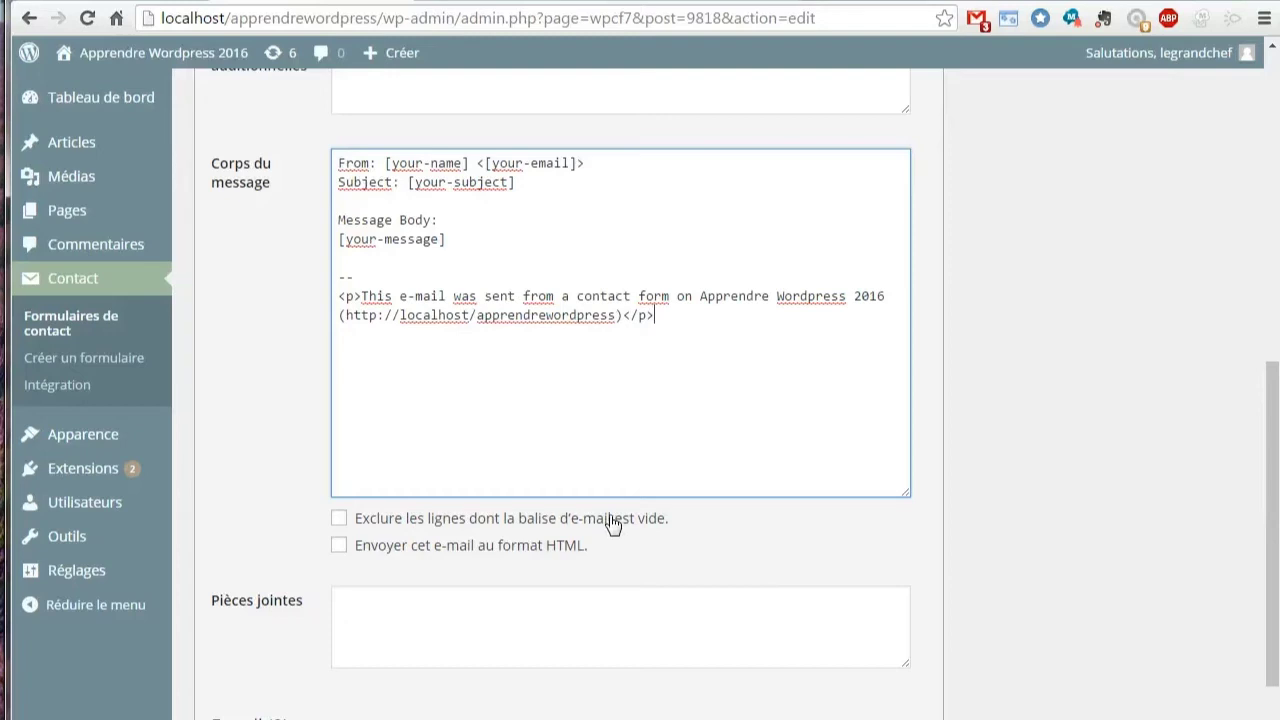
click(546, 552)
scroll(732, 558, down, 2)
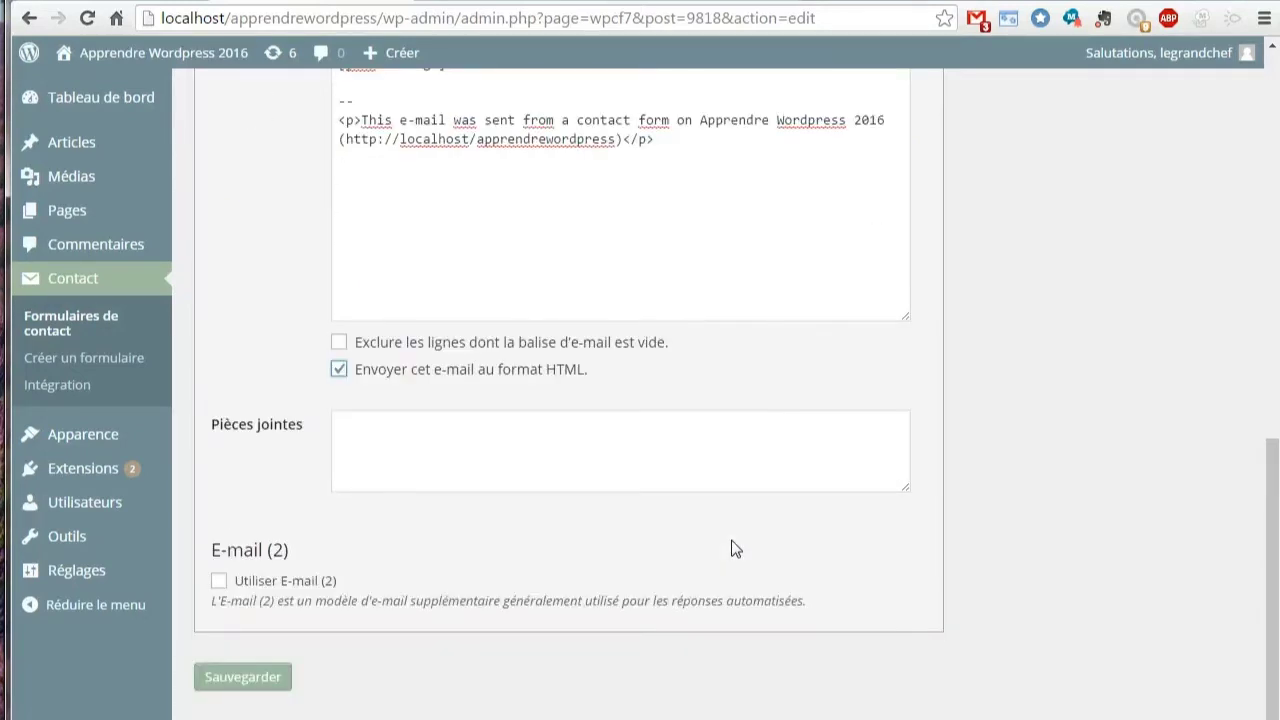
scroll(688, 550, up, 10)
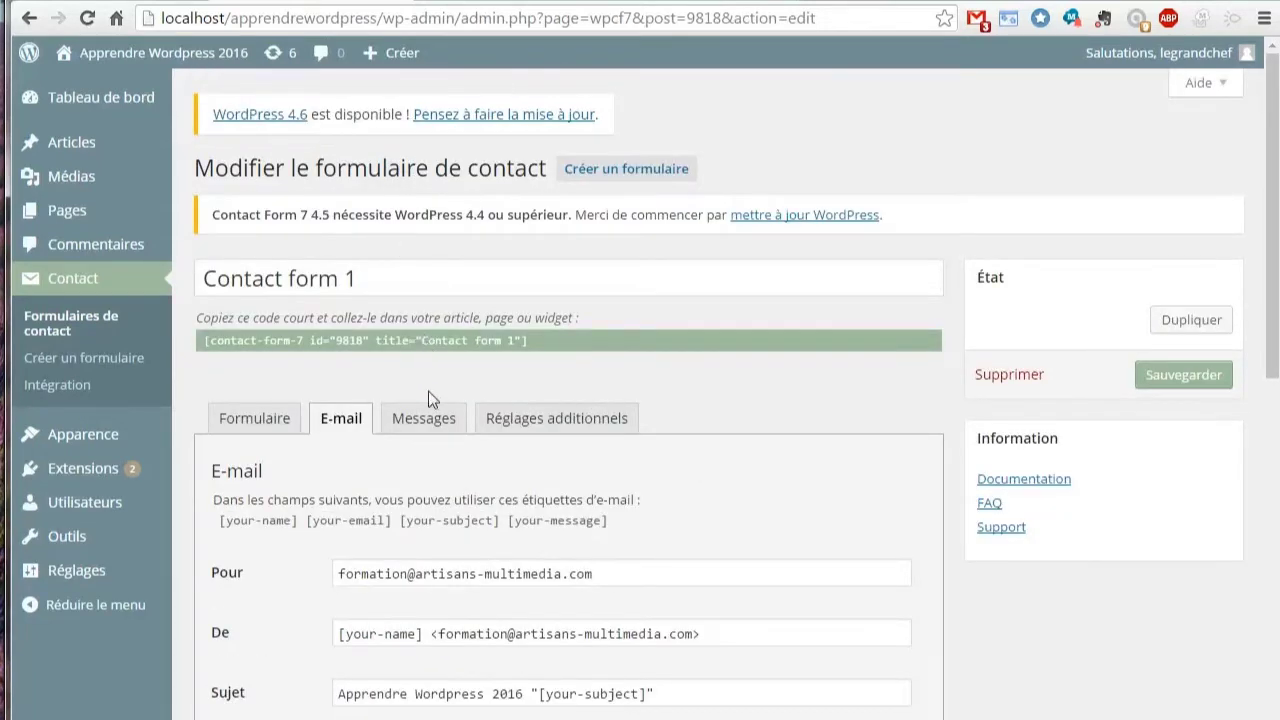
- Review the notification messages of Contact form 1 and its additional settings (Réglages additionnels)
click(423, 418)
scroll(754, 590, down, 2)
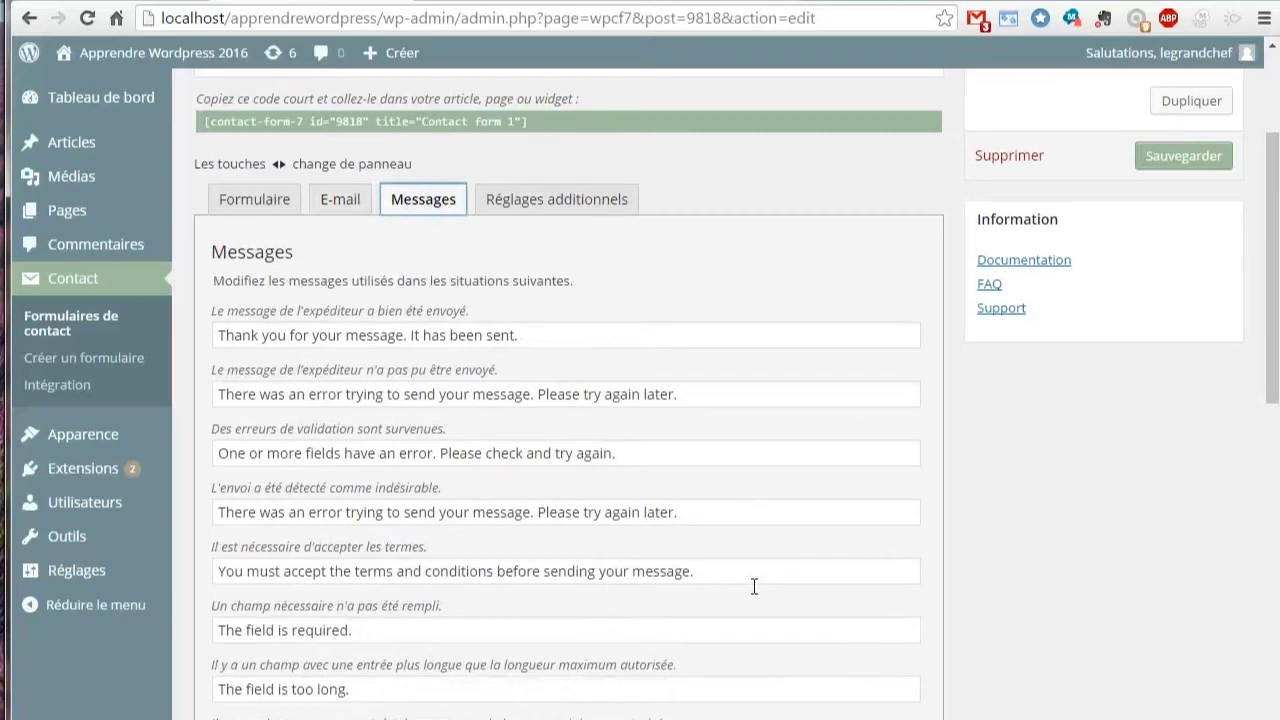
scroll(754, 586, down, 1)
click(580, 118)
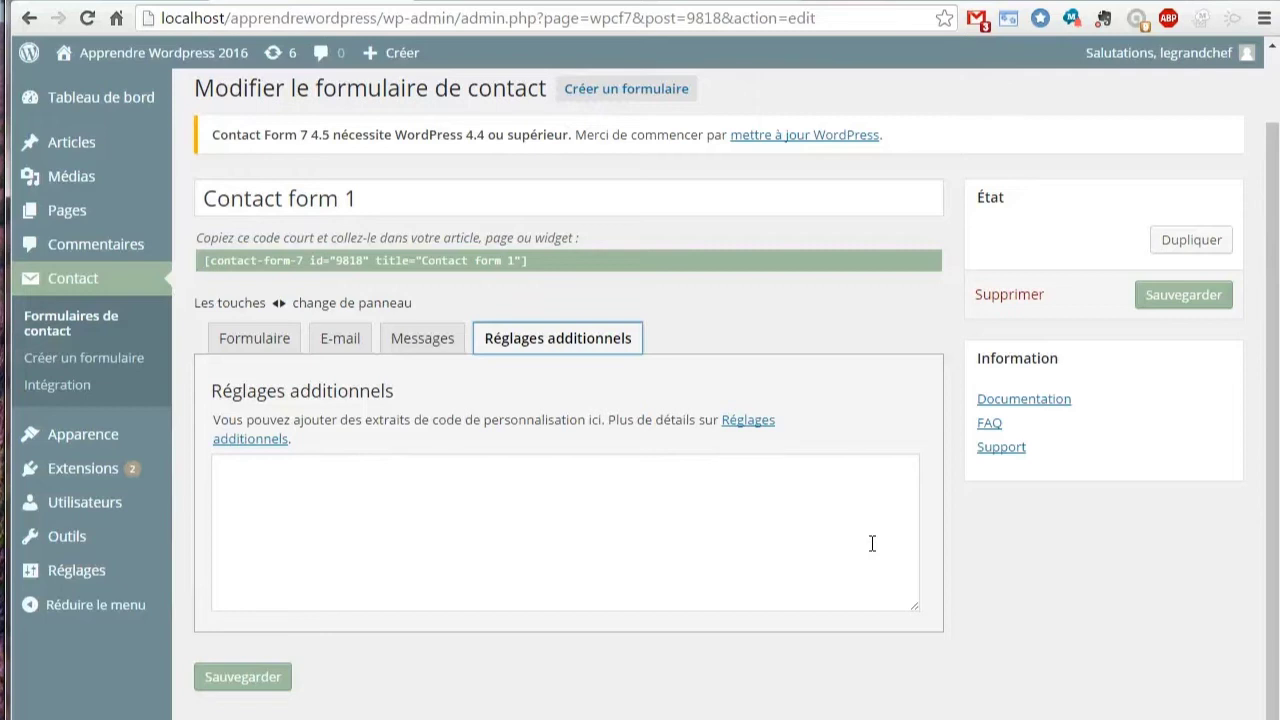
click(440, 346)
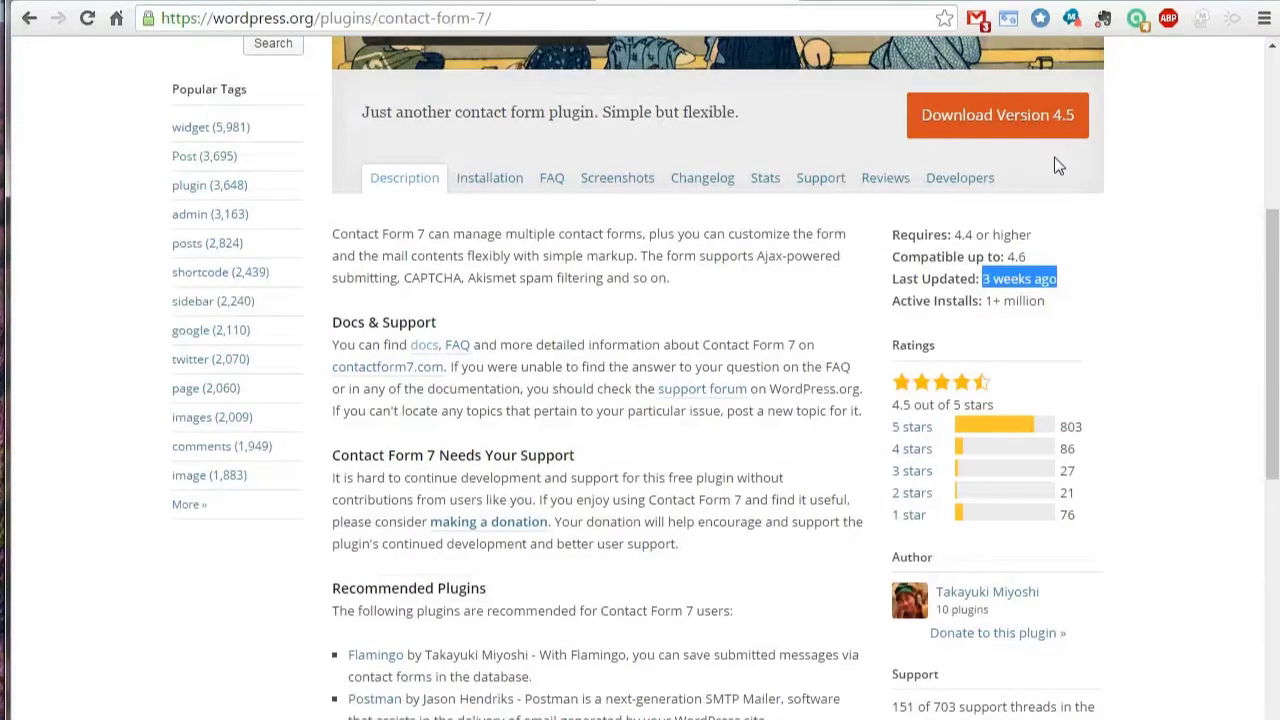
scroll(1143, 351, up, 5)
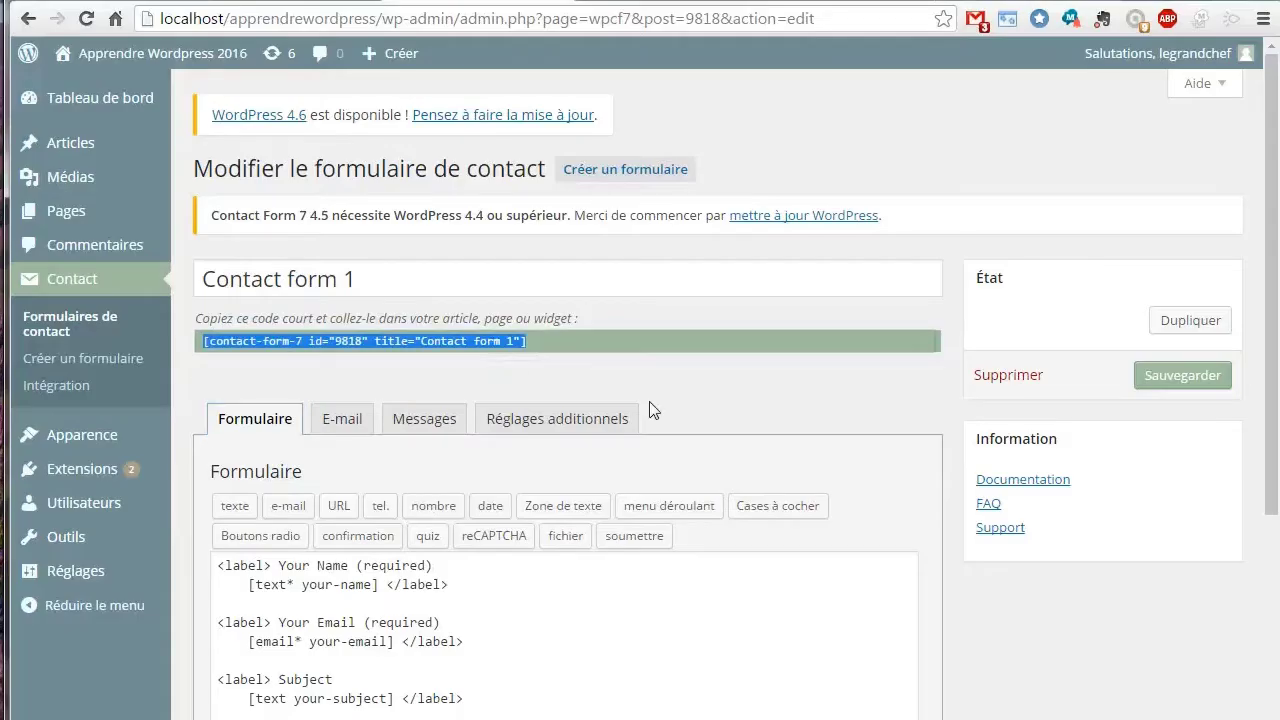
- Copy the shortcode of Contact form 1
right_click(491, 352)
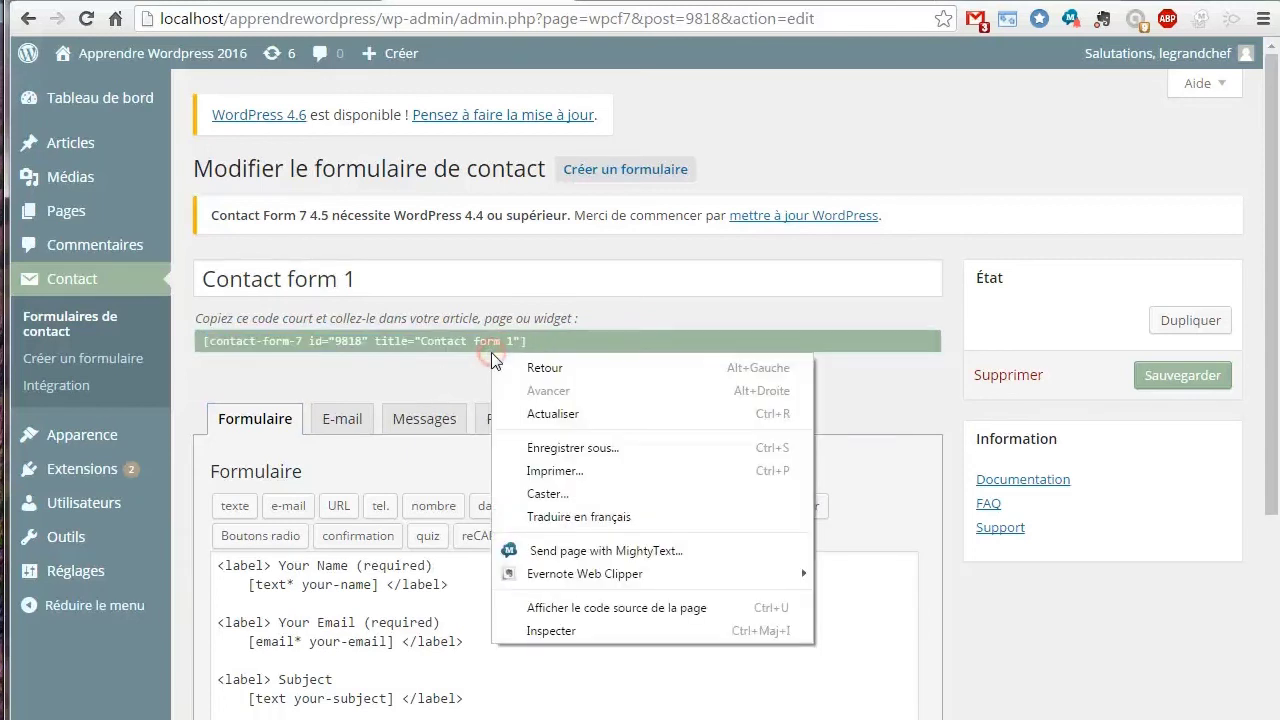
click(469, 339)
key(ctrl+c)
right_click(473, 336)
click(545, 346)
- Add a Text widget above Rechercher in the widget area and paste the Contact form 1 shortcode as its content
mouse_move(73, 152)
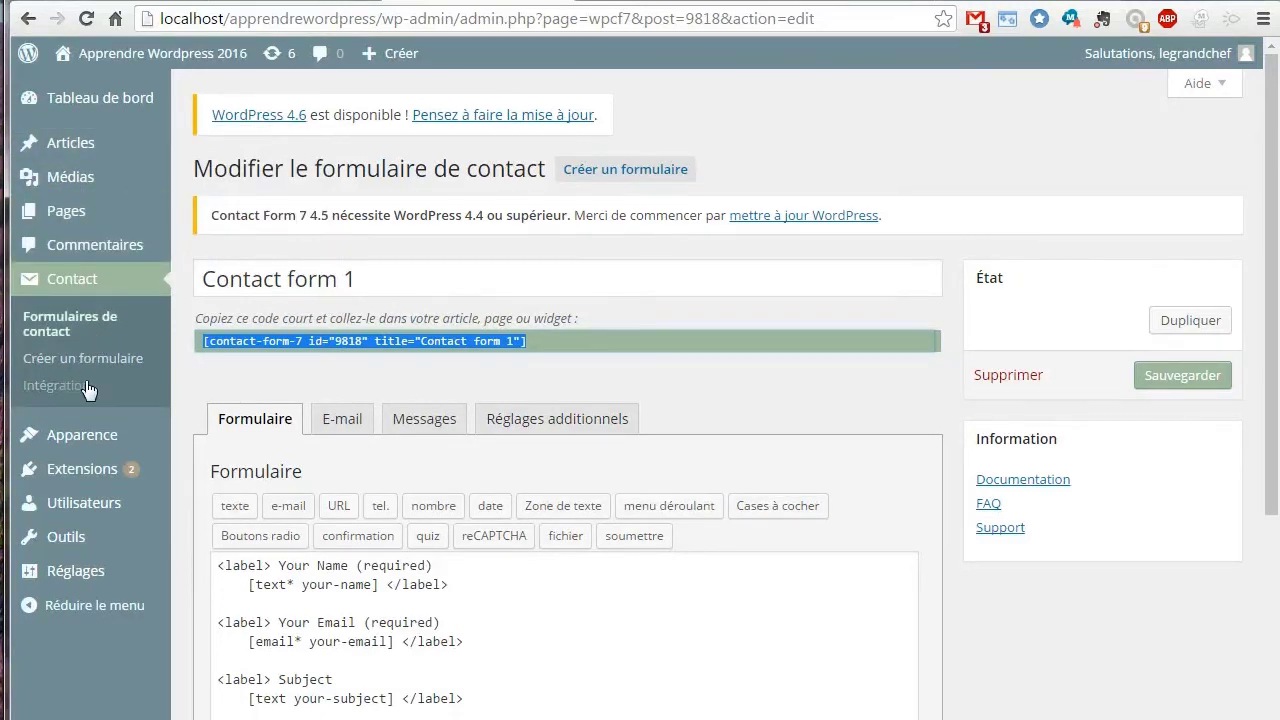
mouse_move(100, 447)
click(224, 492)
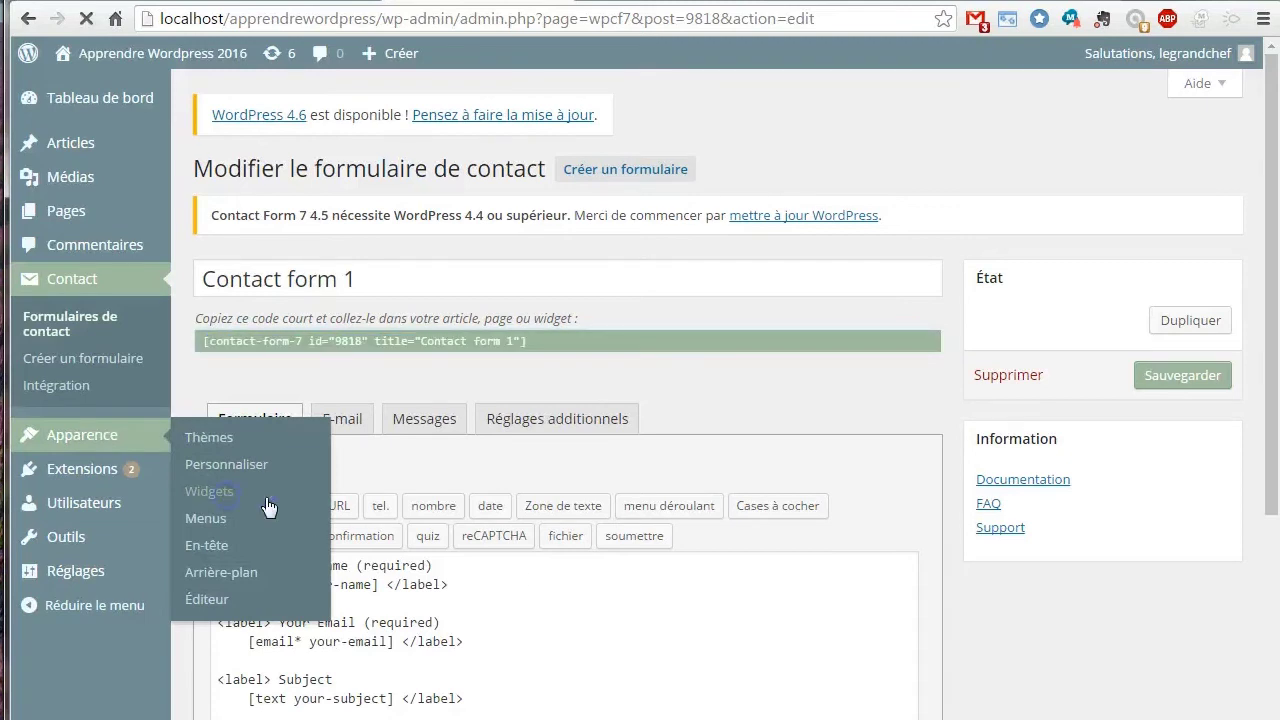
scroll(545, 600, down, 2)
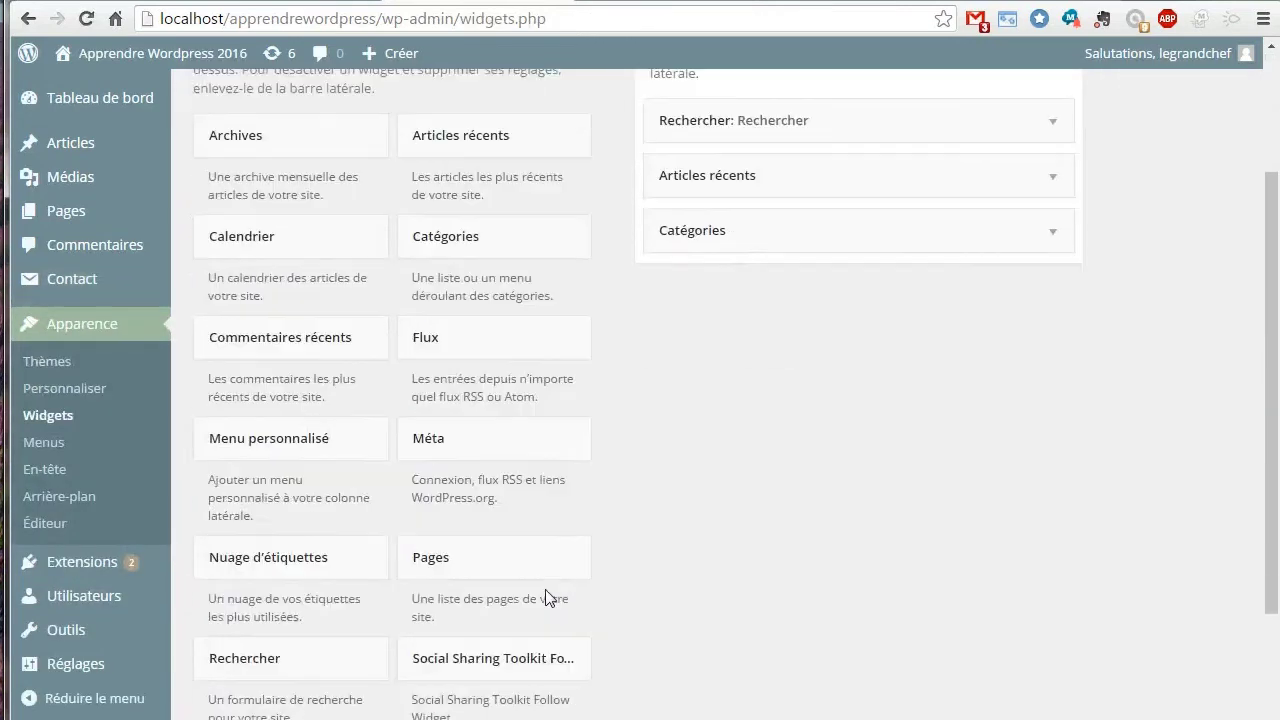
drag(471, 718, 750, 114)
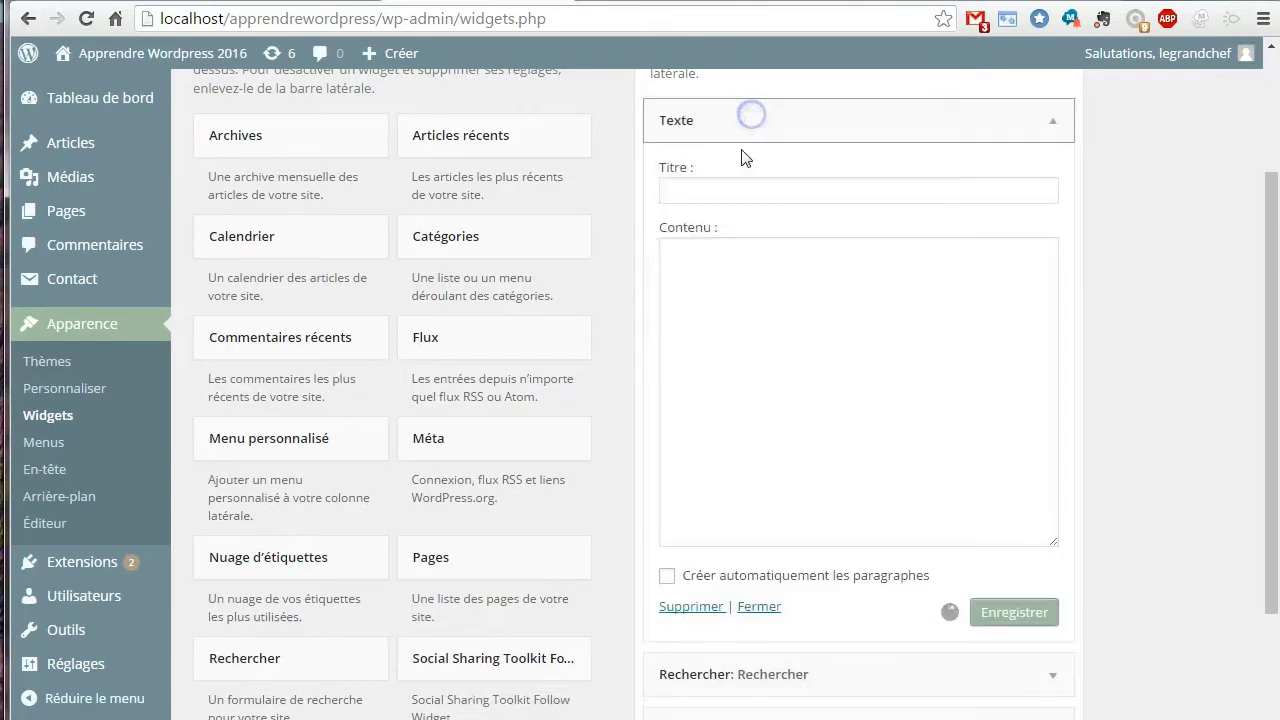
scroll(757, 200, up, 2)
click(794, 530)
key(ctrl+v)
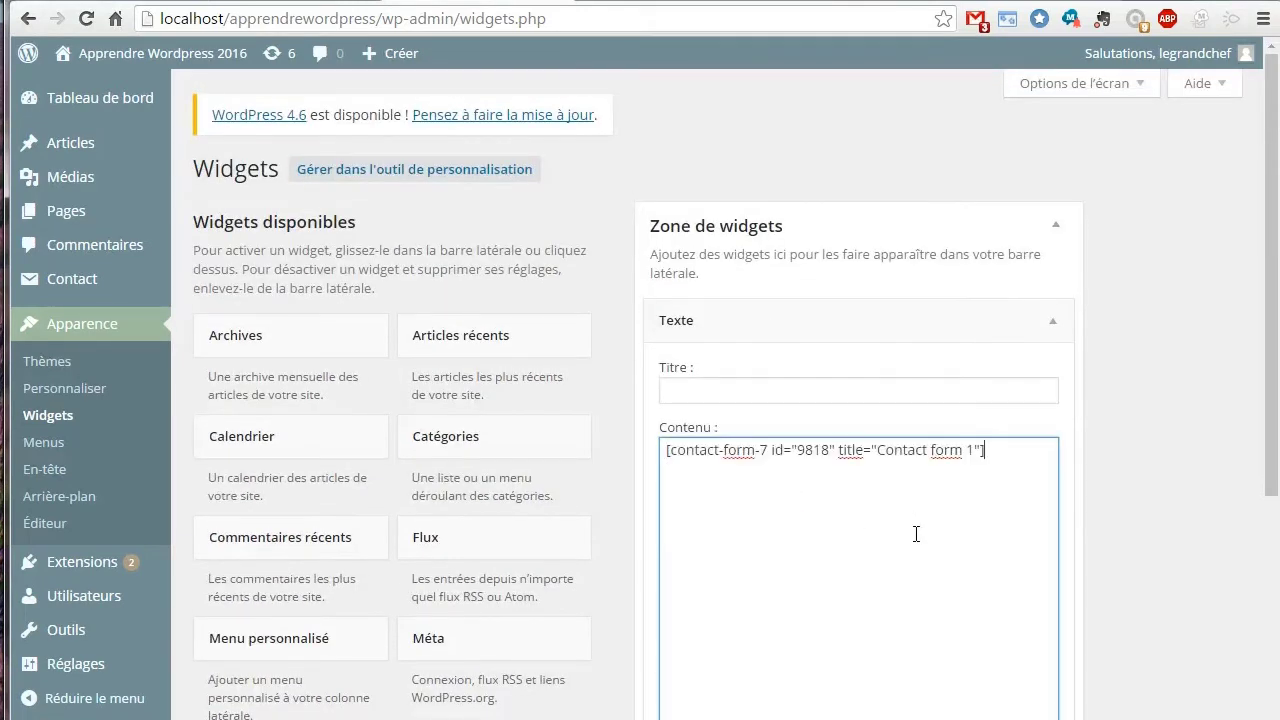
- Title the Text widget "Contactez-nous !", save it and view the contact form on the site's home page
click(842, 394)
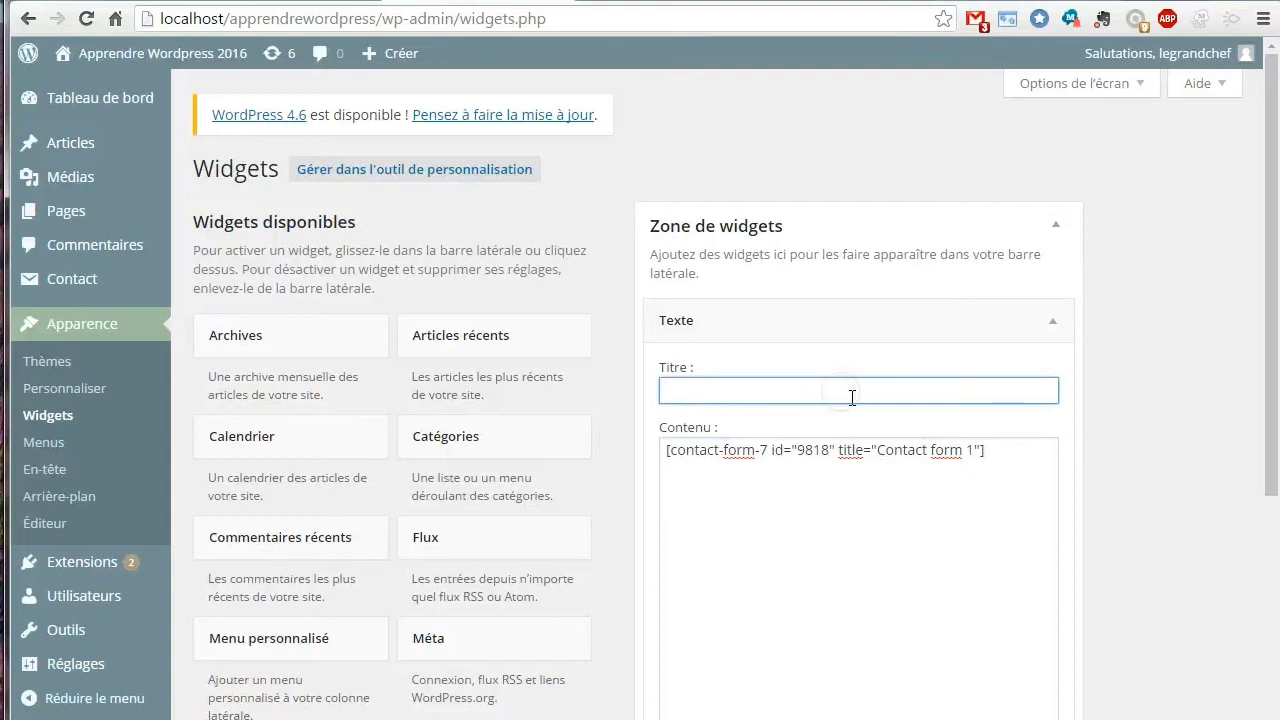
text(Contactez-nous !)
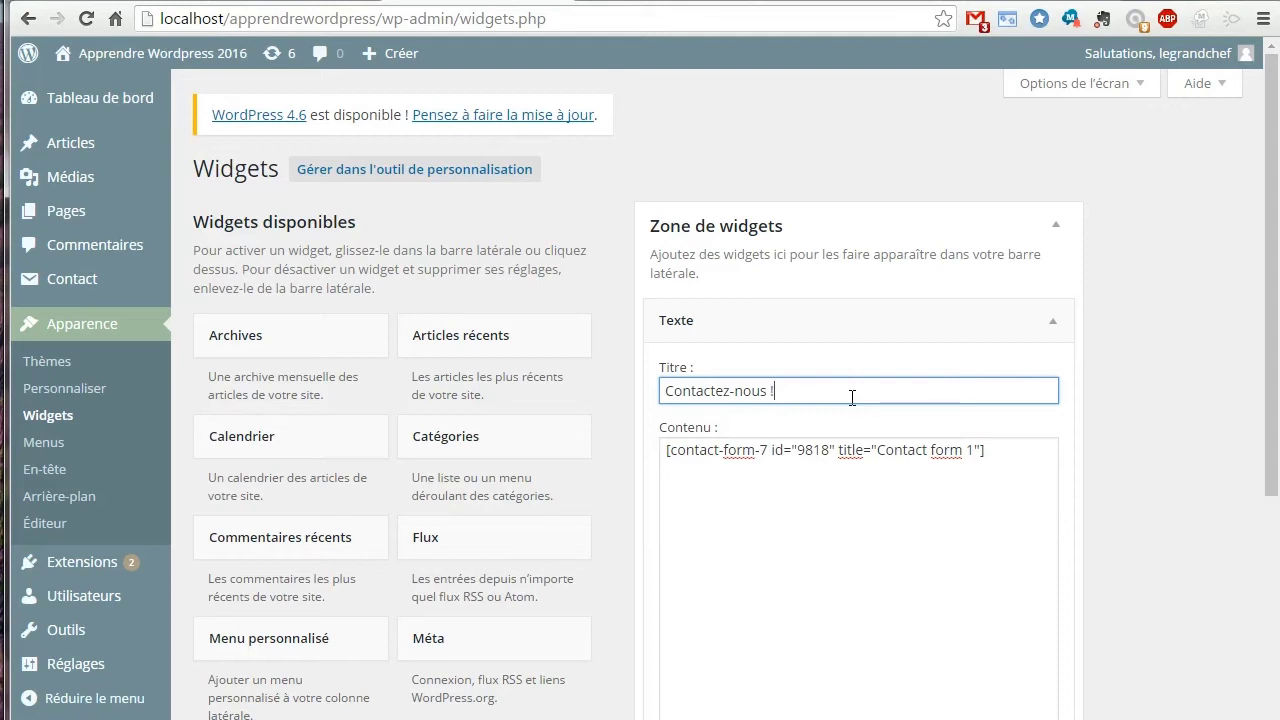
scroll(938, 552, down, 1)
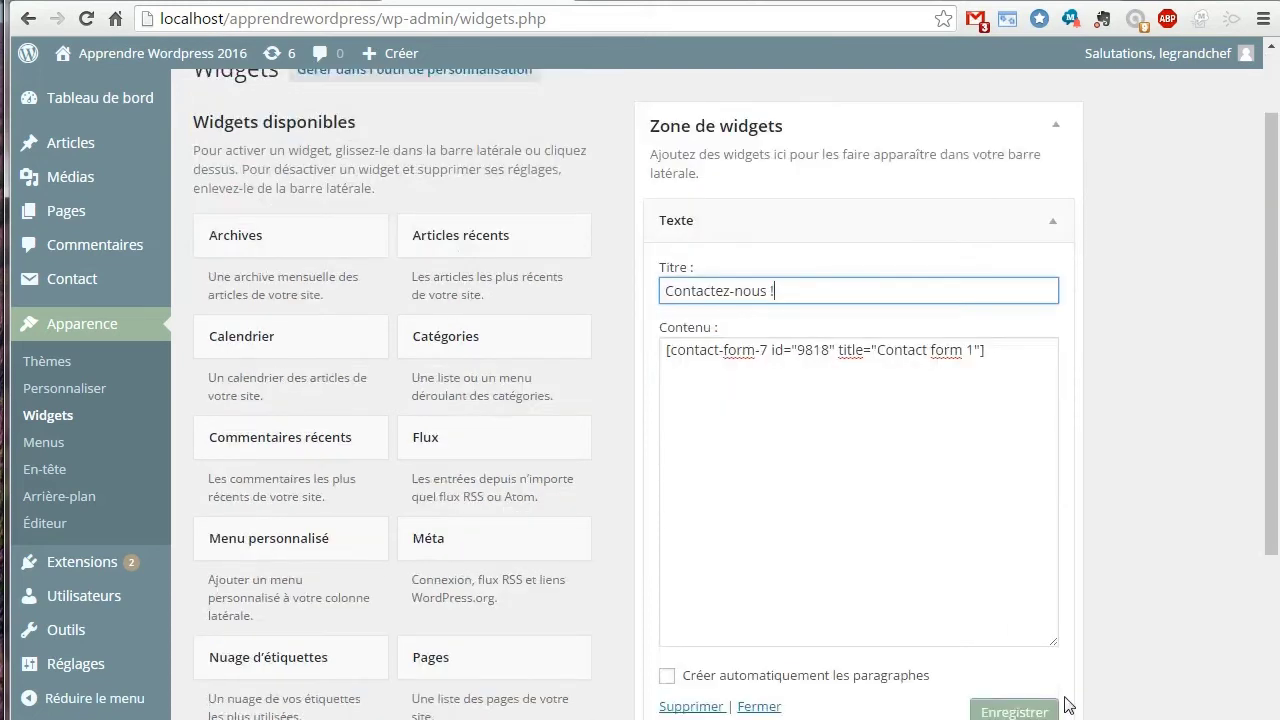
click(1015, 712)
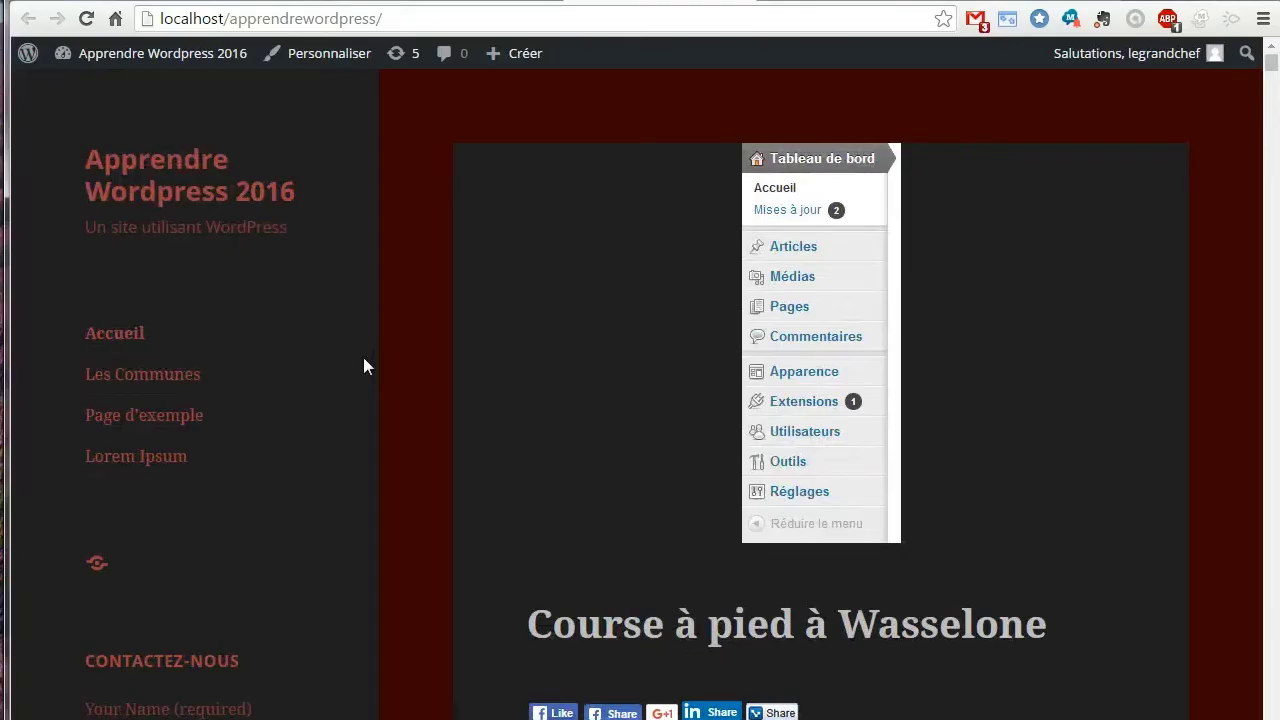
scroll(358, 380, down, 6)
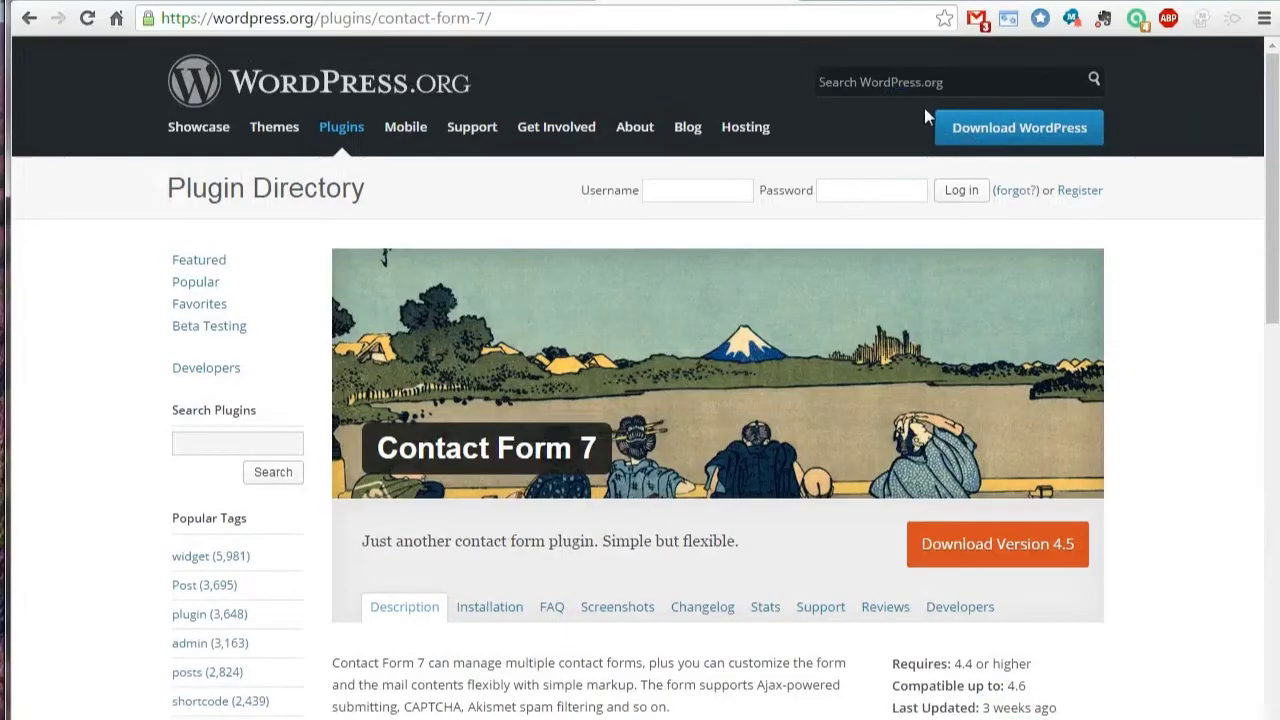
- Search WordPress.org for Flamingo and open its plugin page
text(Flami)
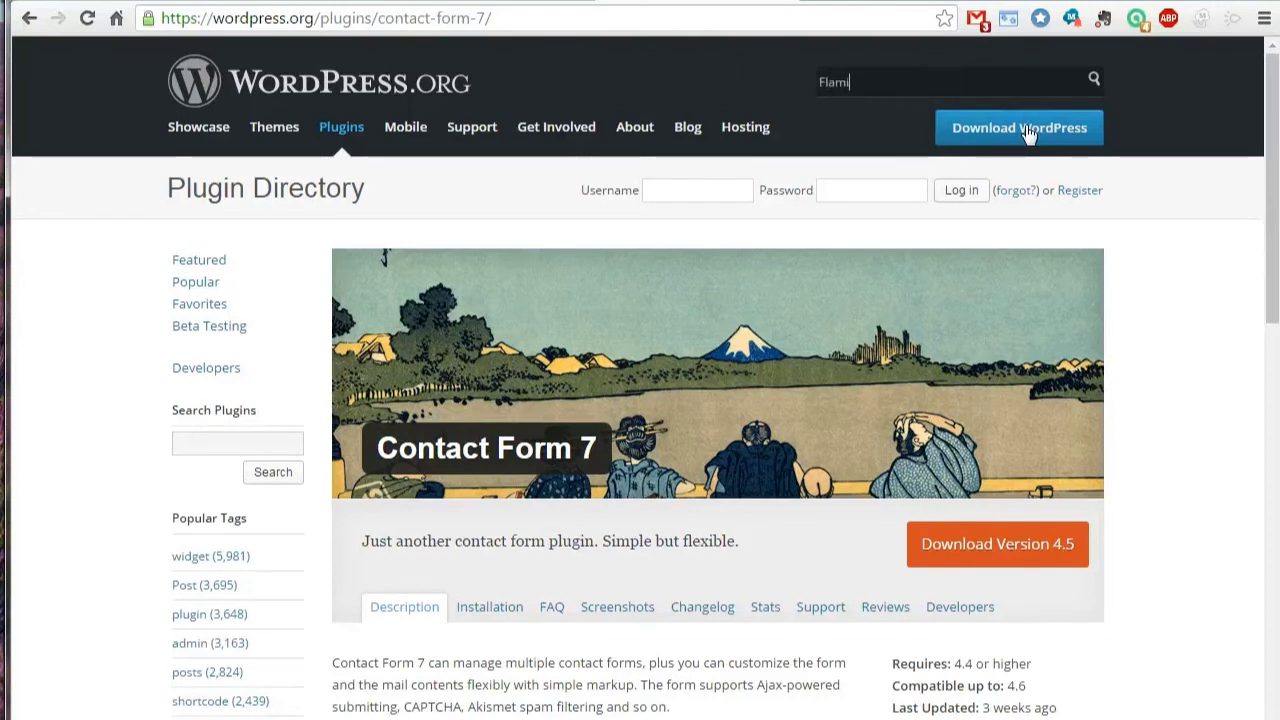
text(ngo)
key(Return)
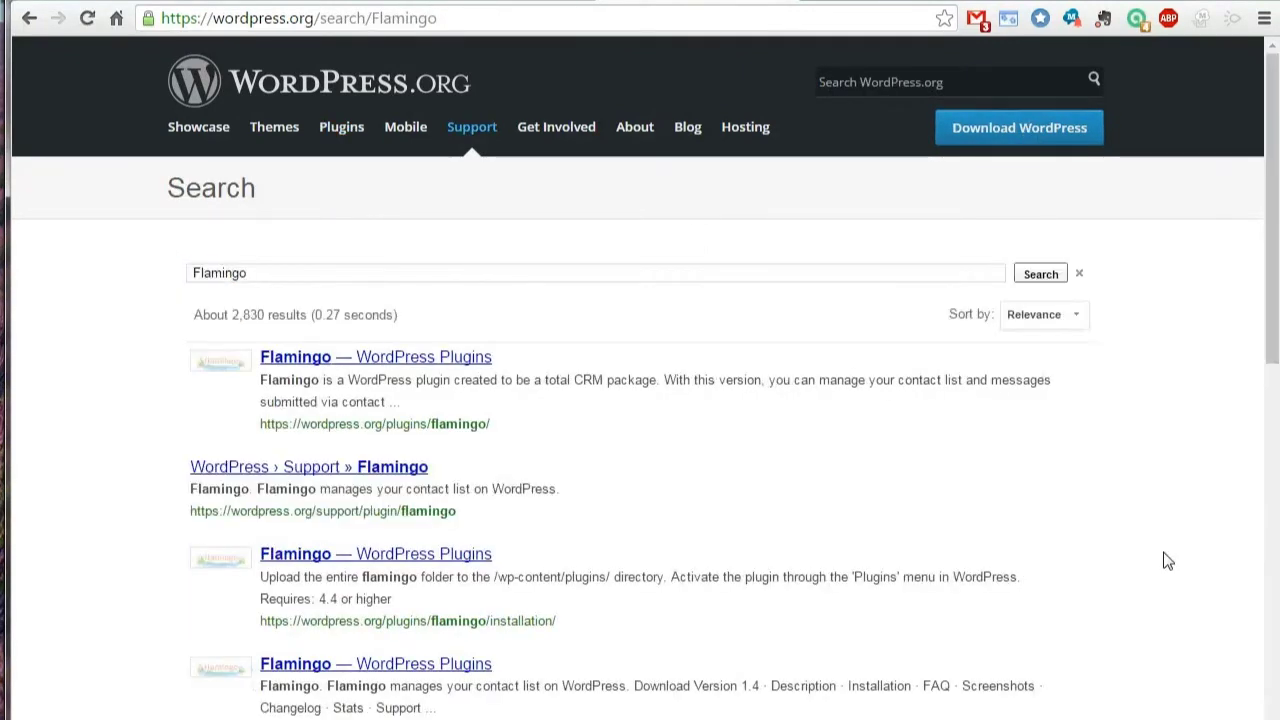
click(420, 358)
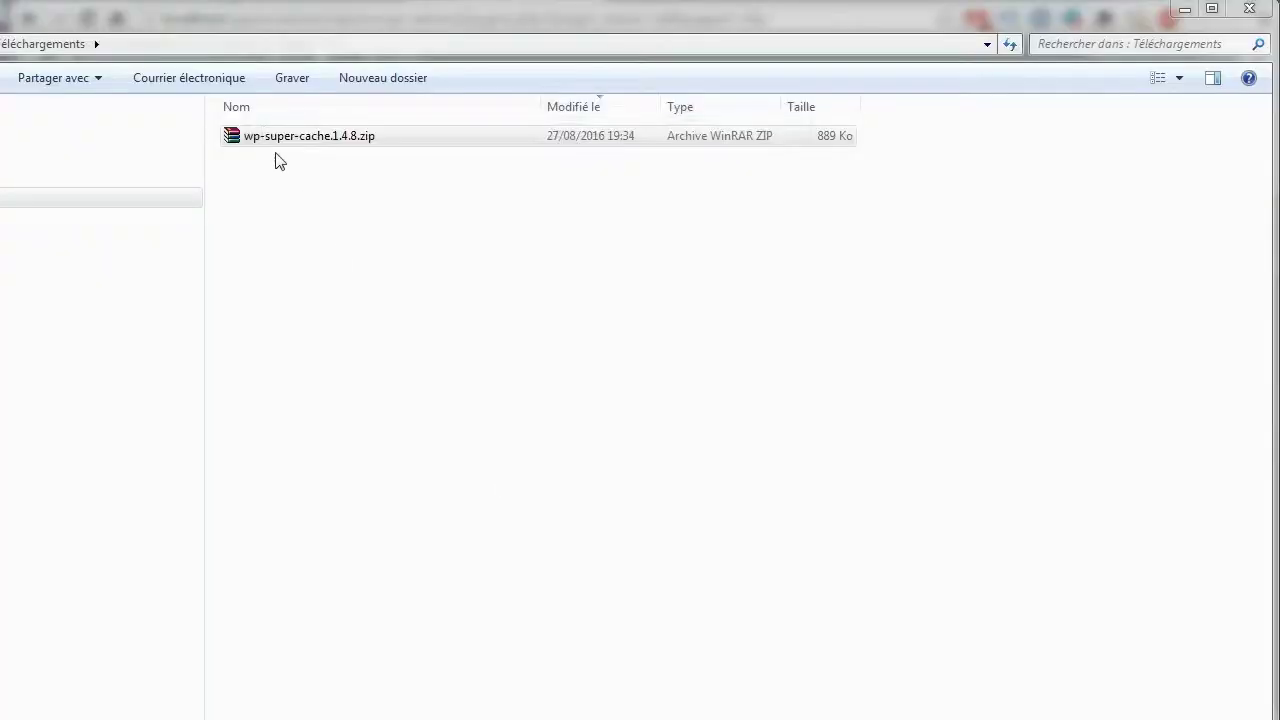
- Extract wp-super-cache.1.4.8.zip into C:\wamp\www\apprendrewordpress\wp-content\plugins and check for the wp-super-cache folder there
click(300, 137)
right_click(300, 137)
click(392, 234)
click(540, 262)
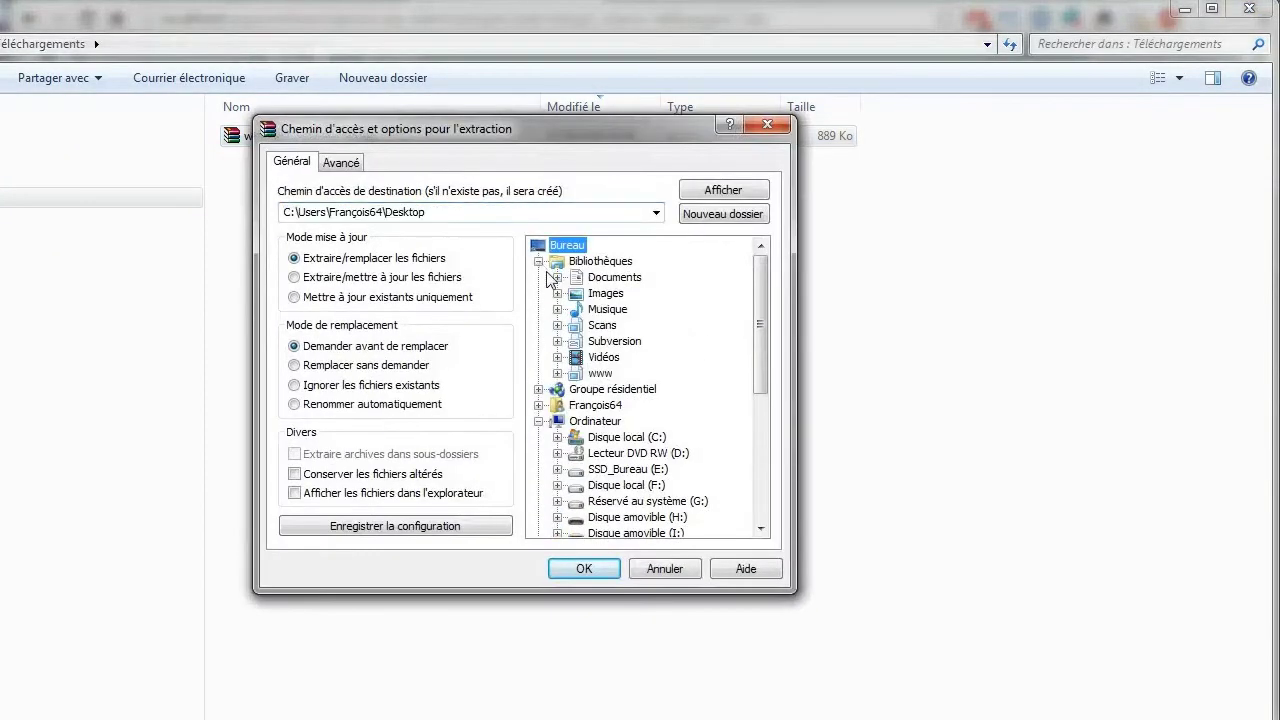
click(557, 372)
click(577, 325)
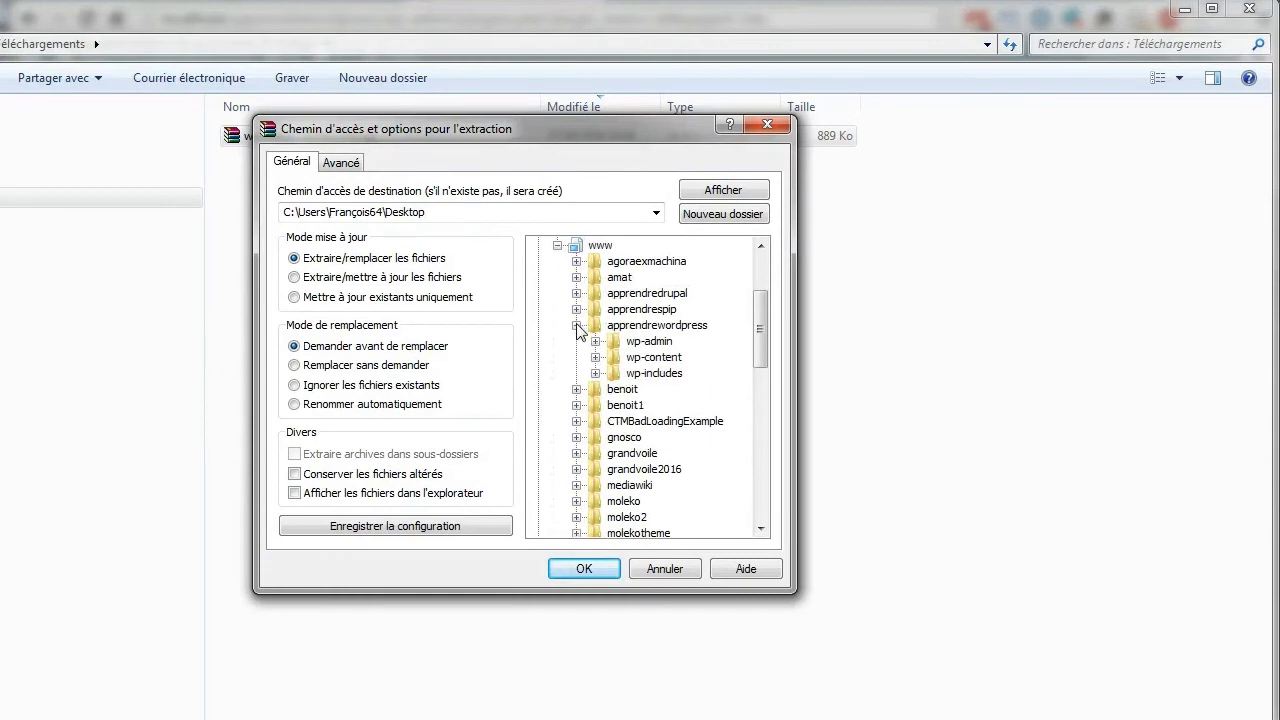
click(595, 357)
click(661, 390)
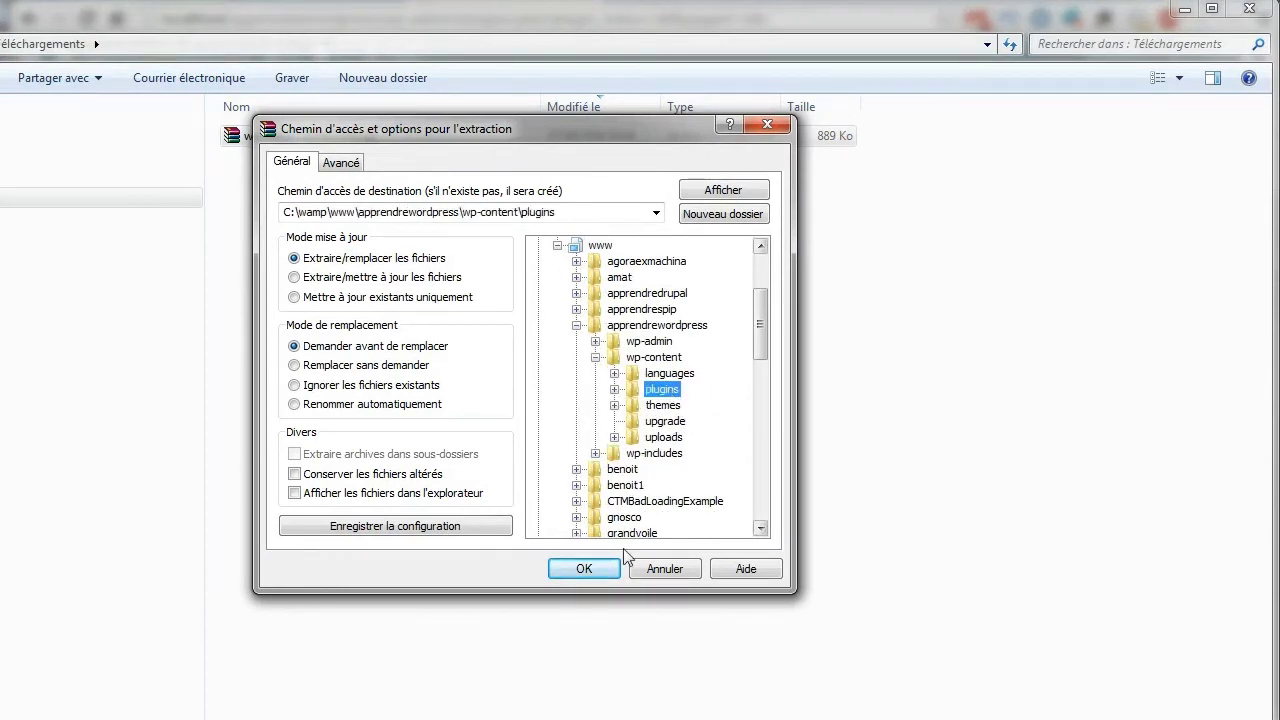
click(603, 567)
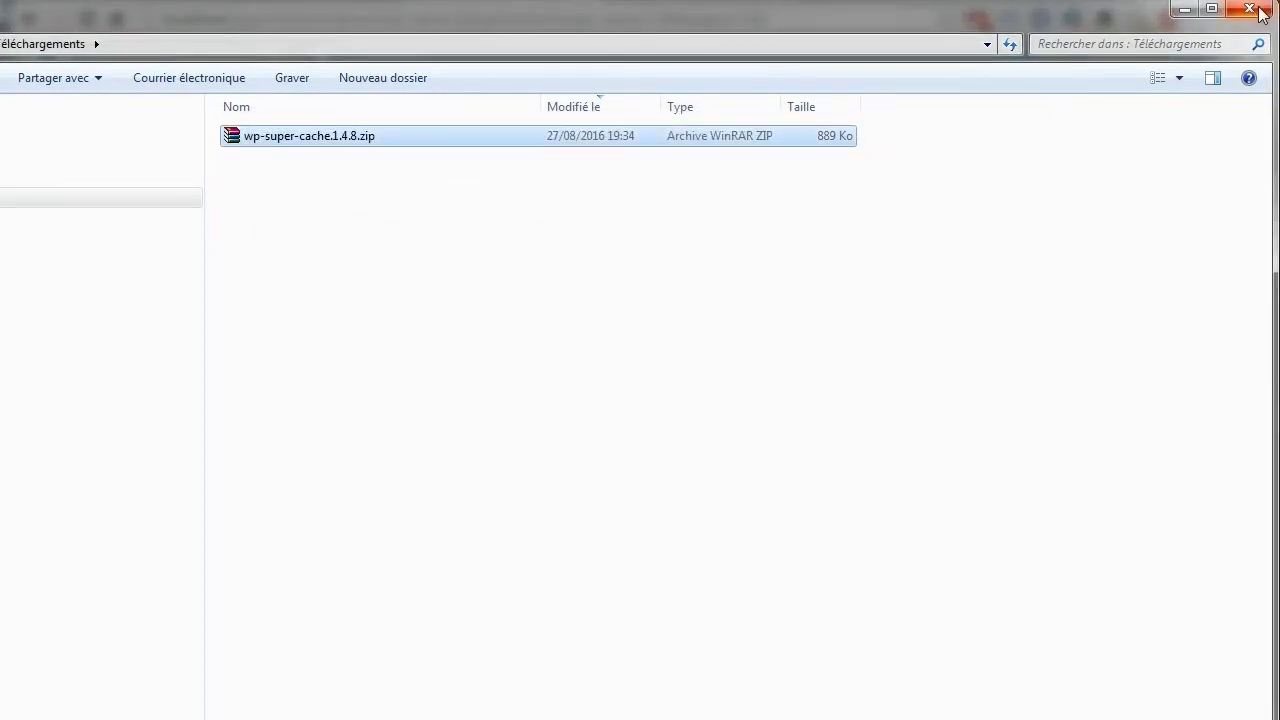
key(alt+Tab)
click(738, 212)
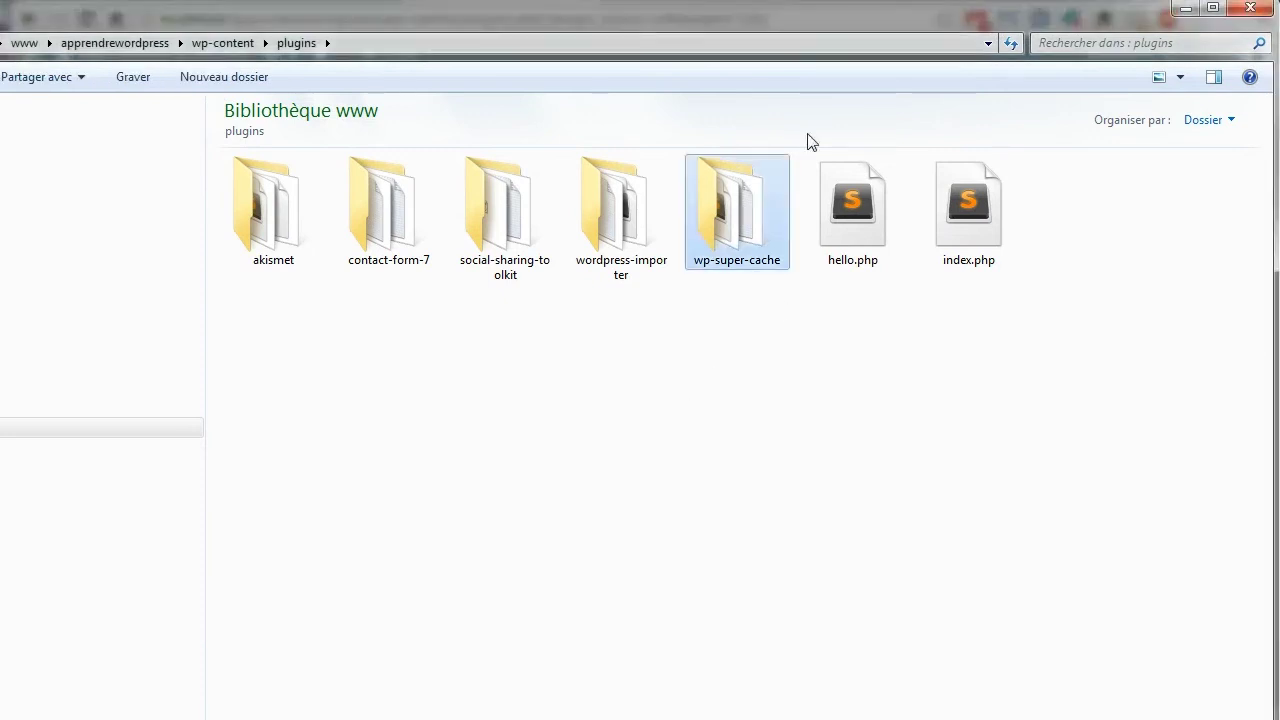
- Reload the installed extensions list in WordPress and activate WP Super Cache
key(alt+Tab)
key(F5)
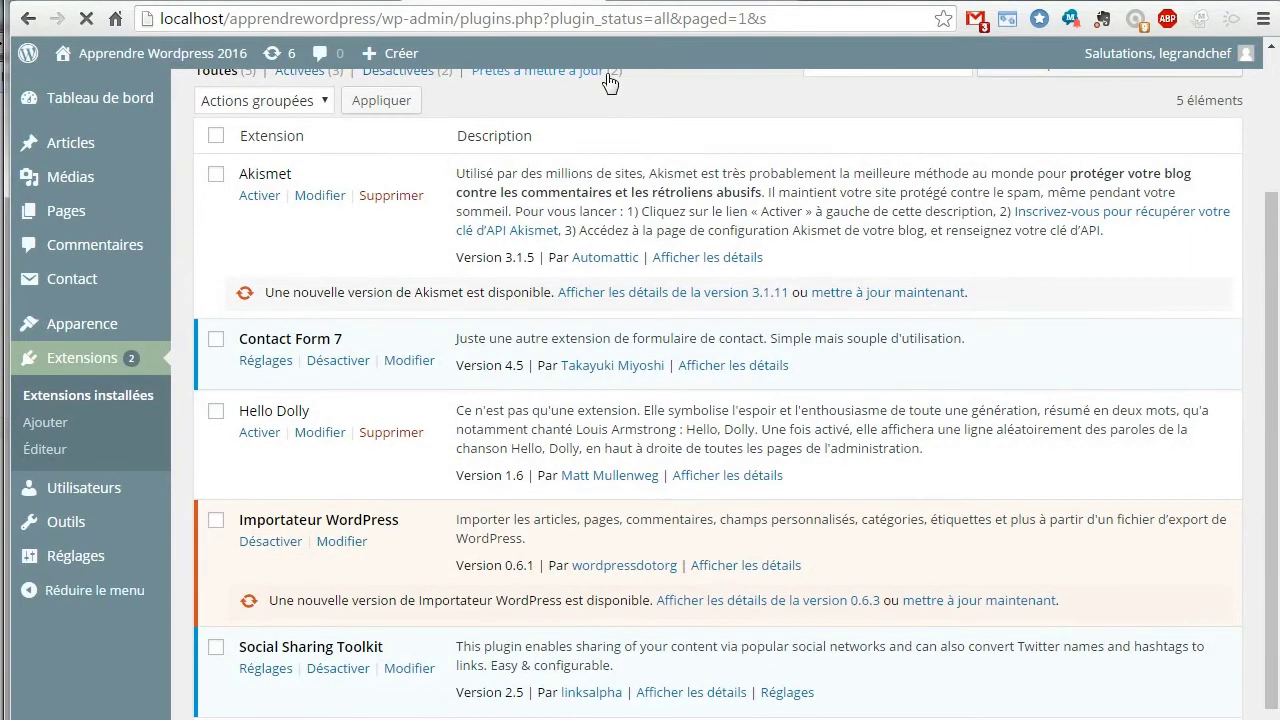
scroll(650, 248, down, 2)
click(259, 609)
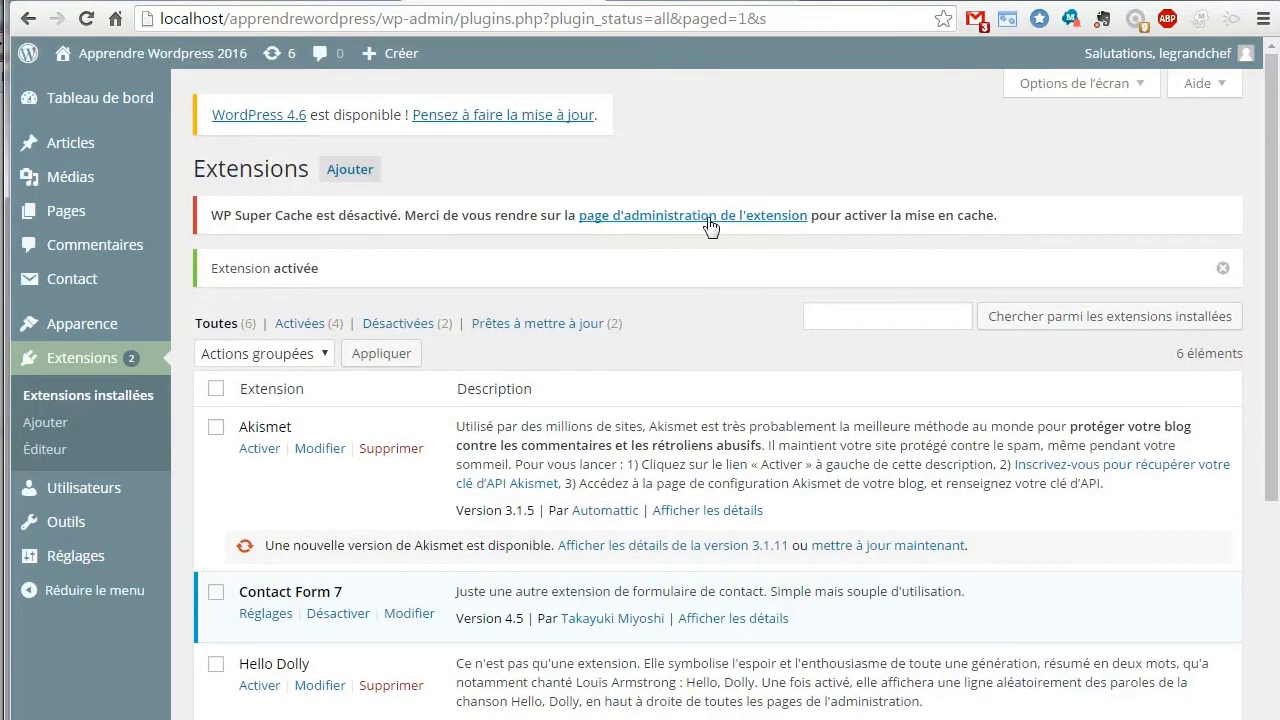
- Open the WP Super Cache administration page and examine the notice about wp-content permissions
click(708, 217)
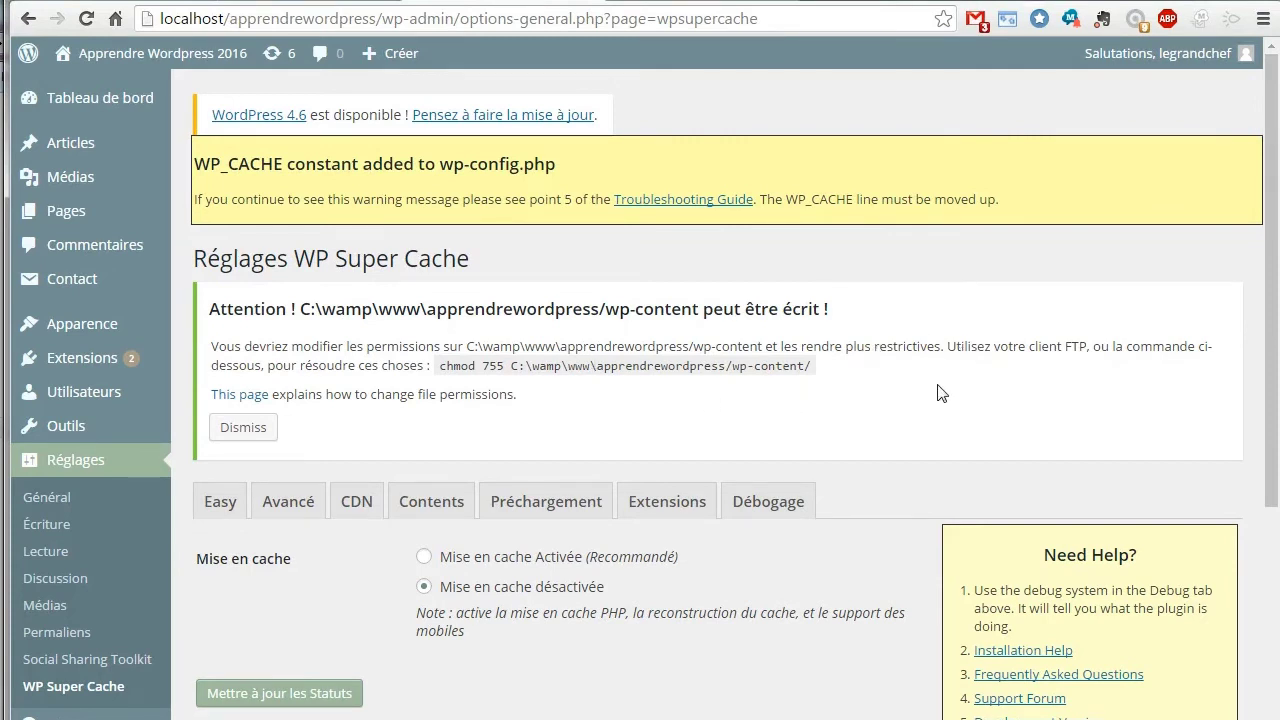
drag(213, 347, 815, 366)
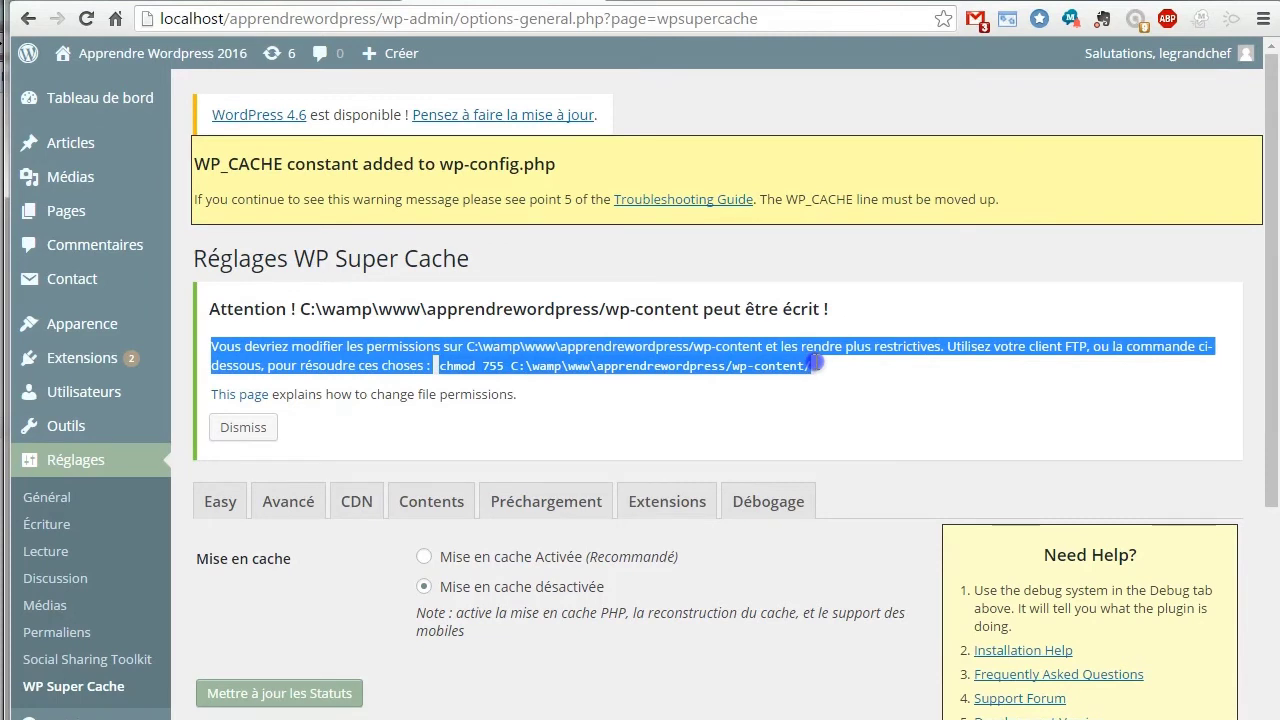
click(644, 436)
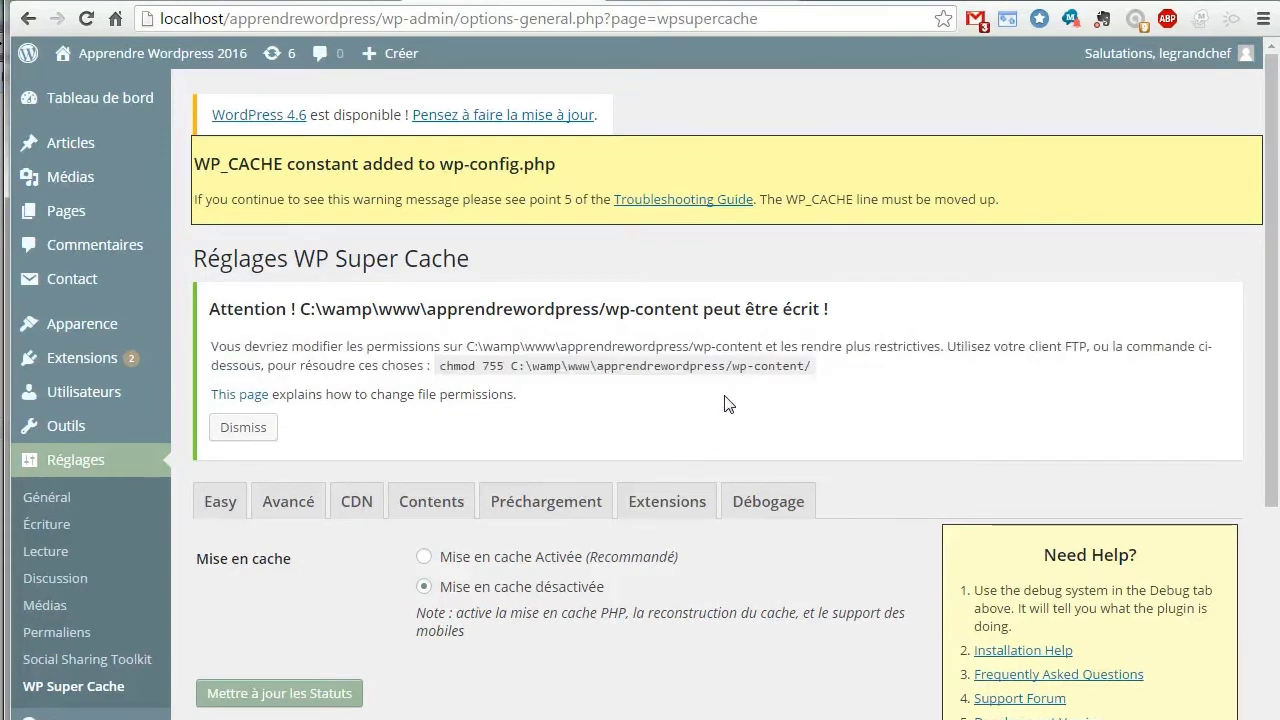
- Dismiss the permissions notice and the WP Super Cache warning, and select the option Mise en cache Activée
scroll(728, 420, down, 1)
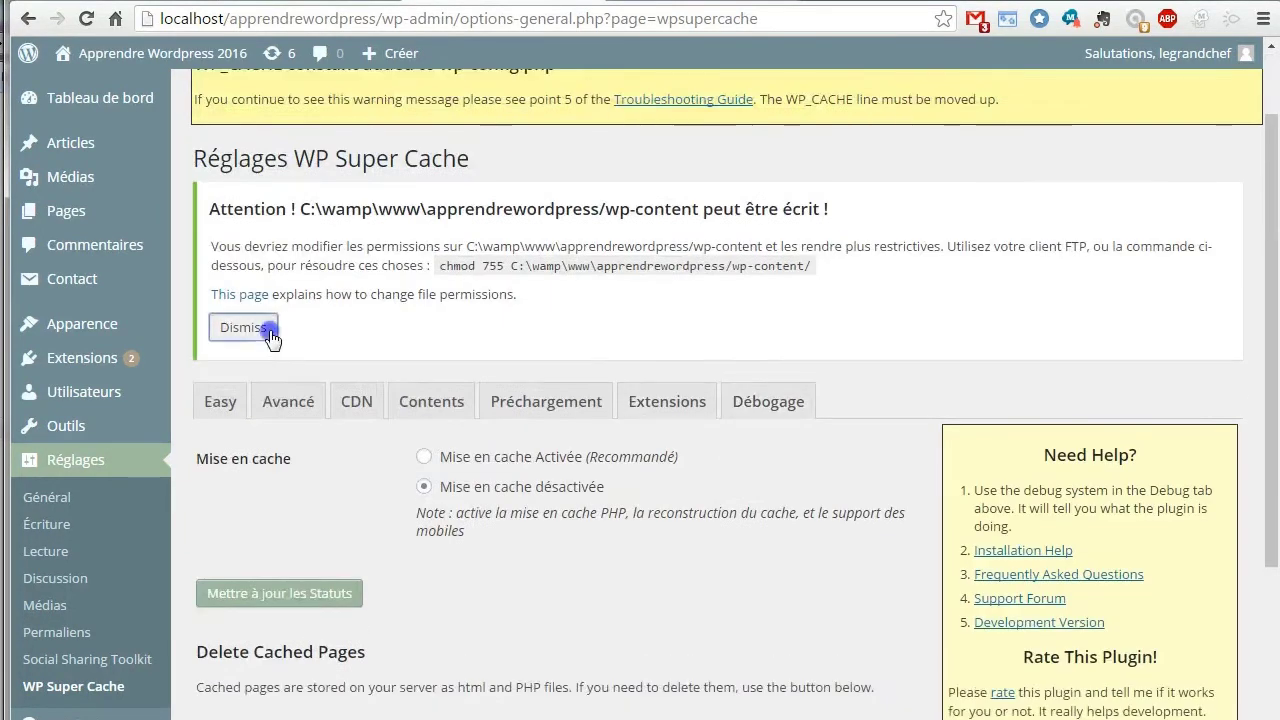
click(245, 327)
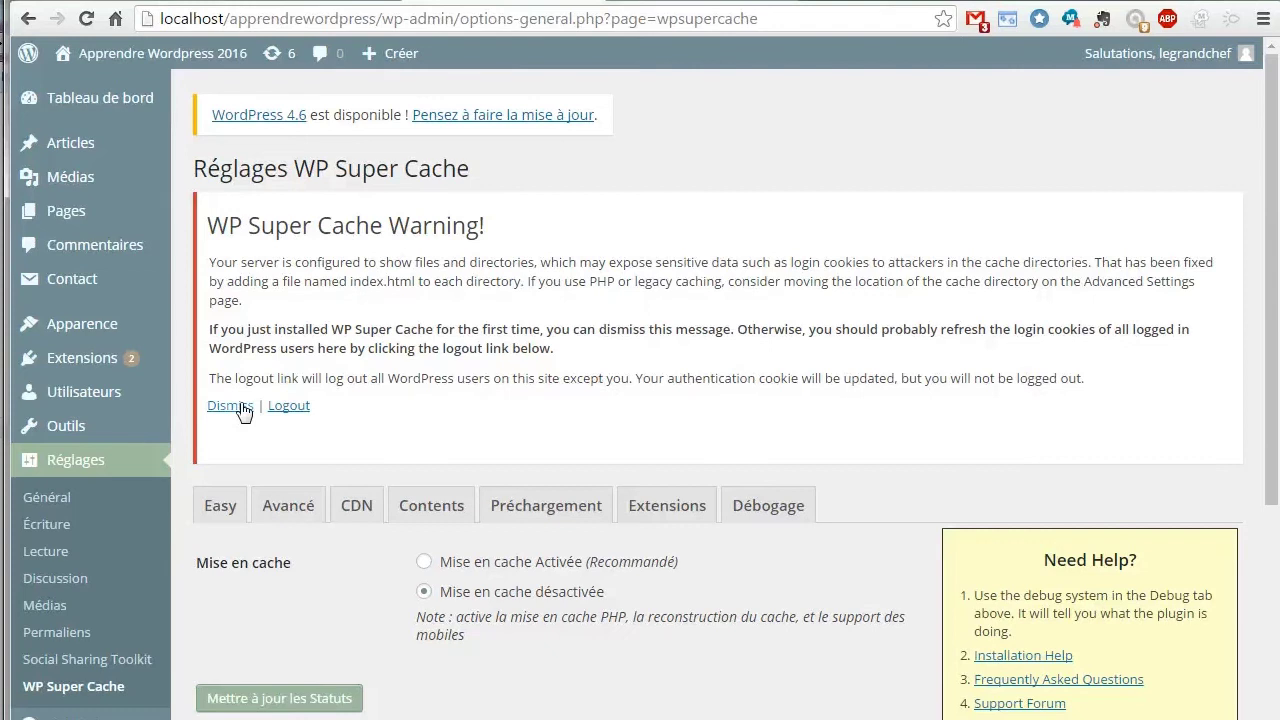
click(245, 406)
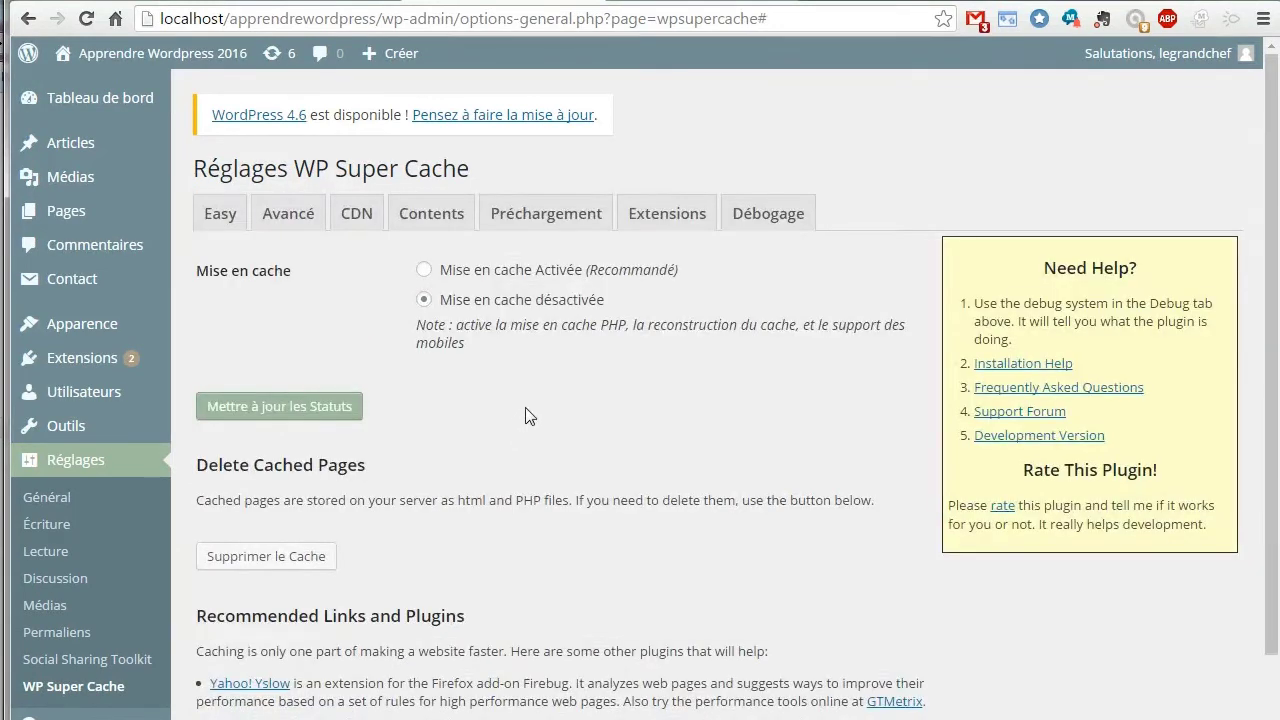
click(549, 272)
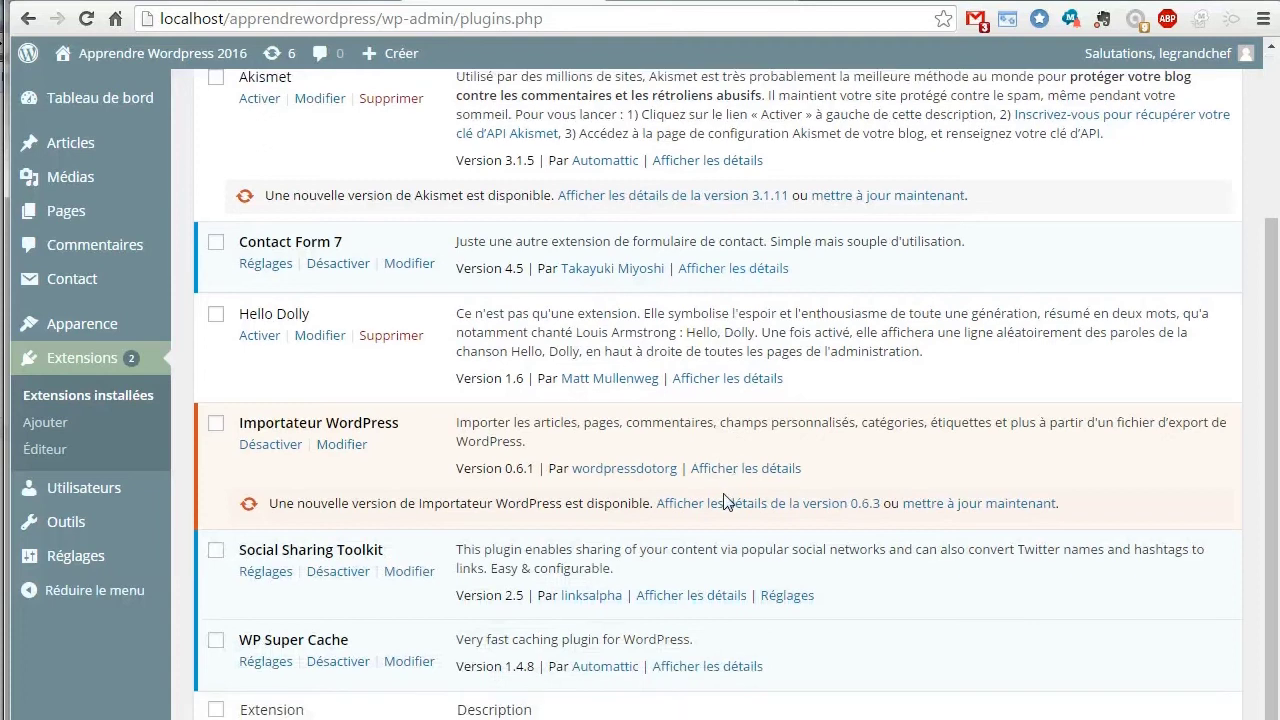
- Open the Social Sharing Toolkit settings, set the button location to Display before and after content, and save
scroll(437, 510, down, 1)
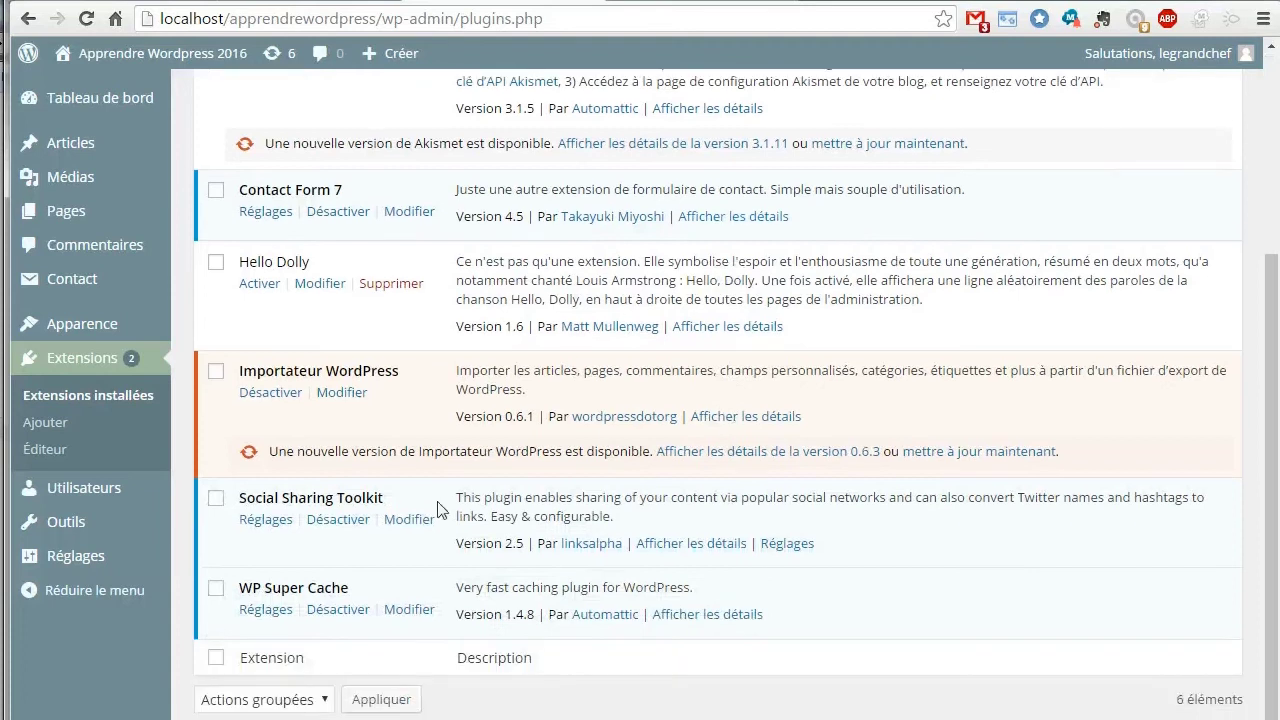
click(265, 520)
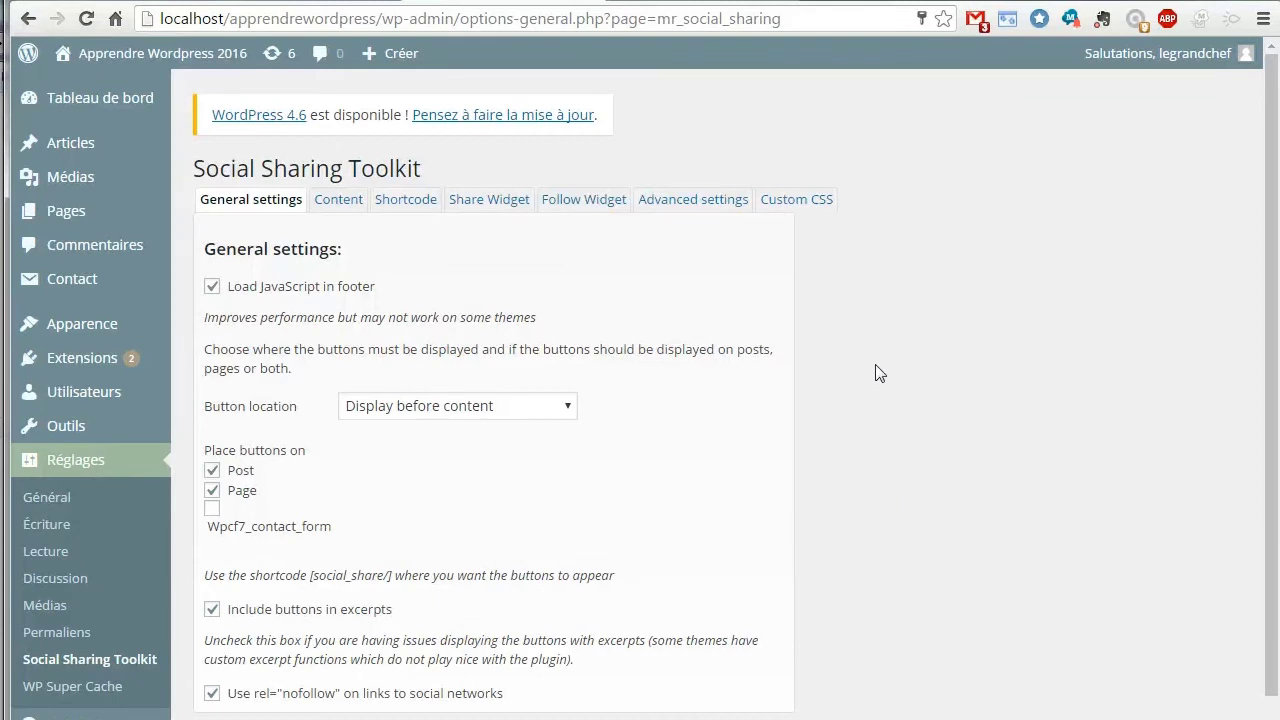
click(567, 407)
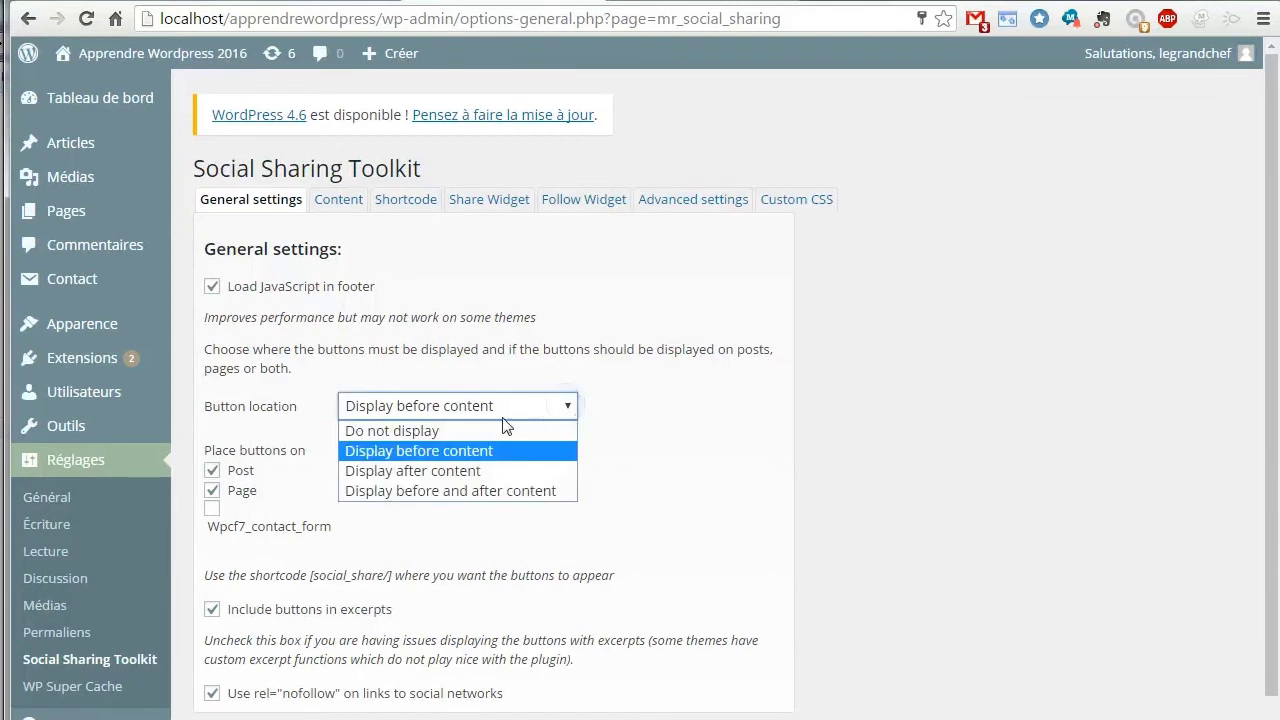
click(472, 491)
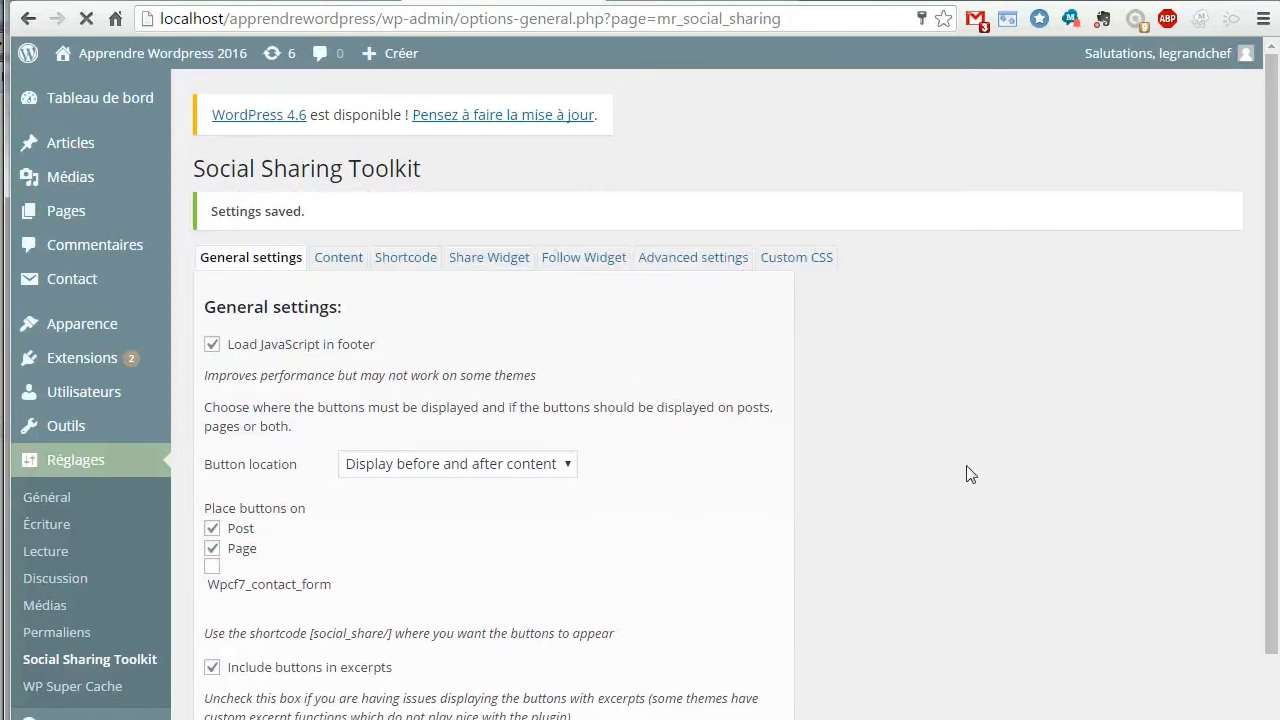
- In the Content settings, enable the Pinterest and Twitter buttons and fill in the Twitter username
click(338, 259)
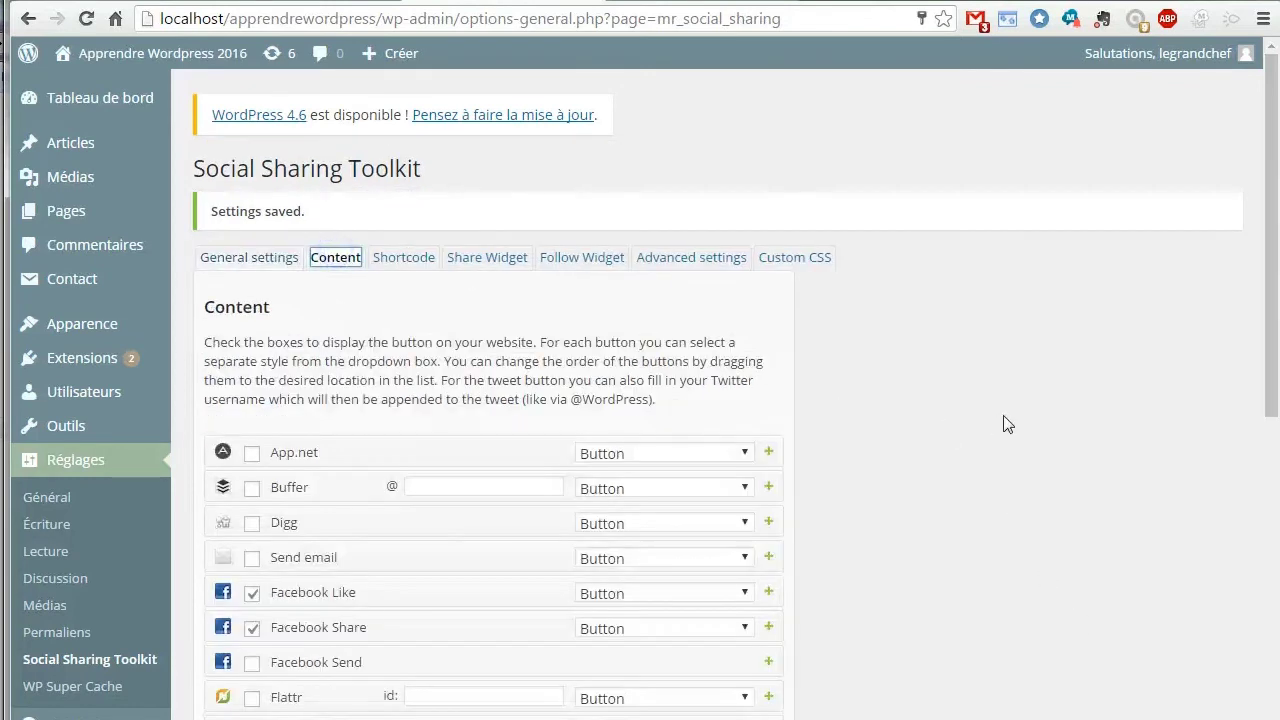
scroll(1003, 415, down, 2)
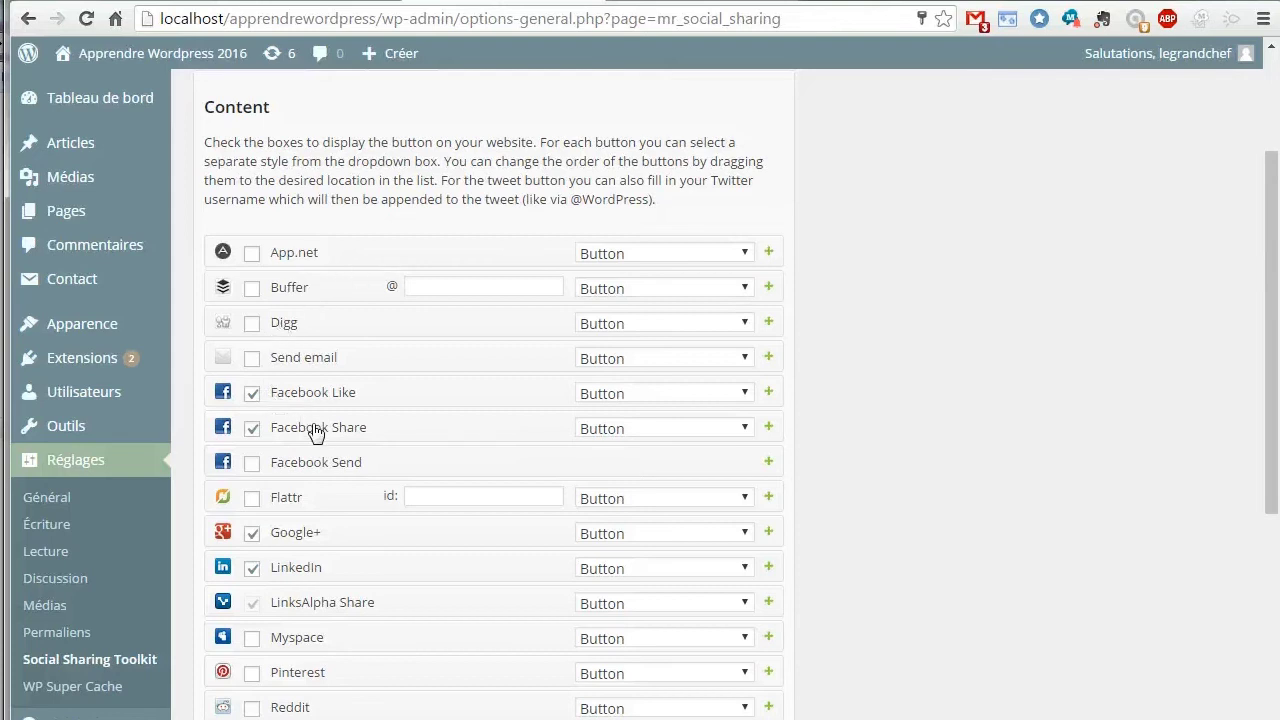
scroll(553, 428, down, 2)
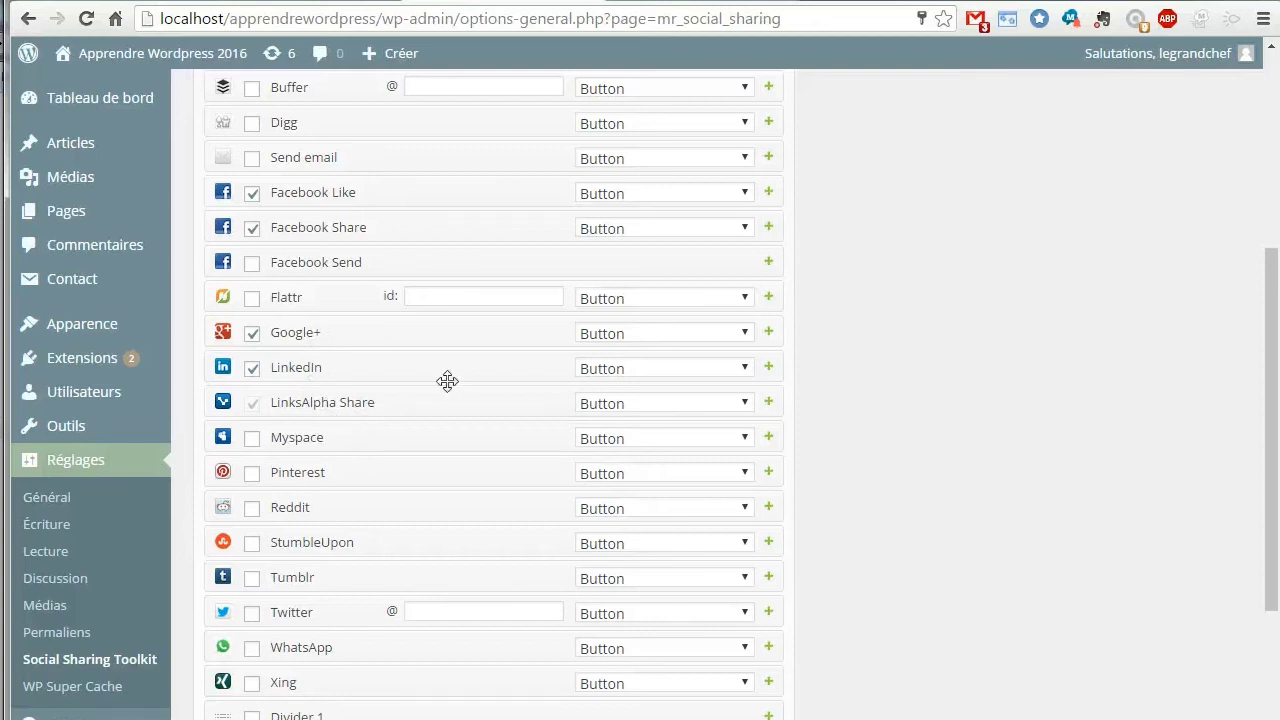
click(252, 473)
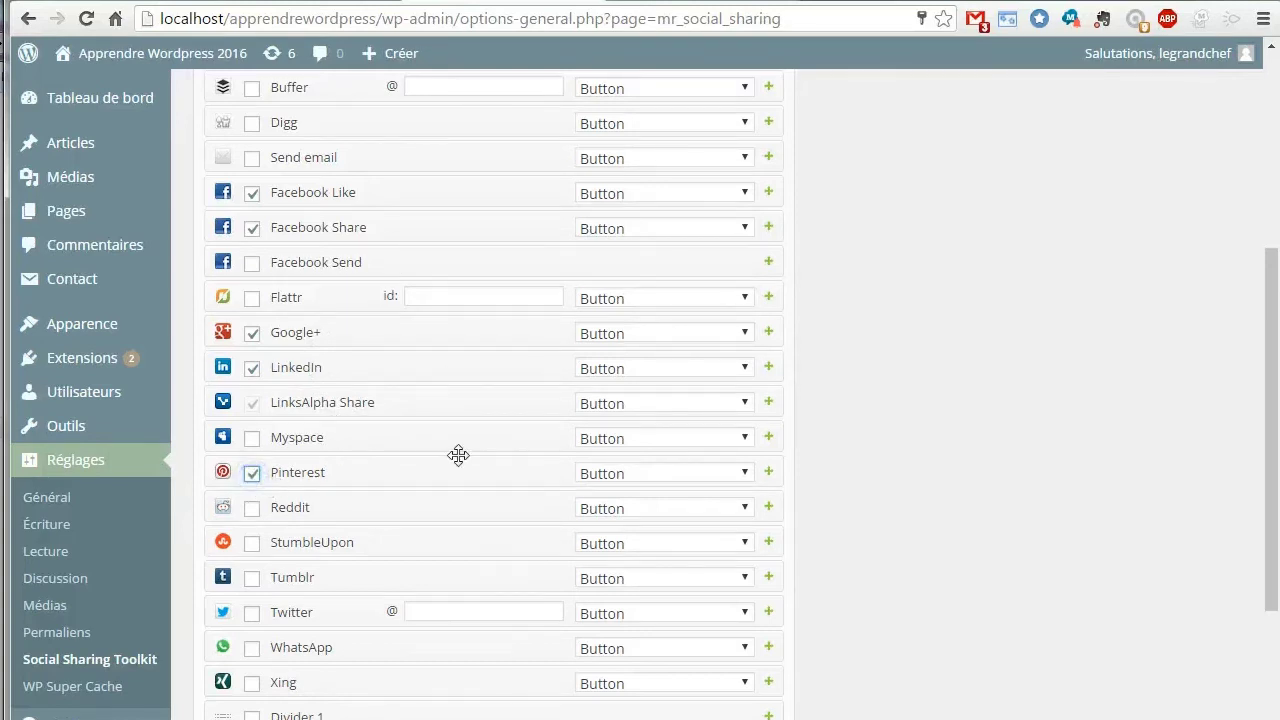
scroll(458, 455, down, 2)
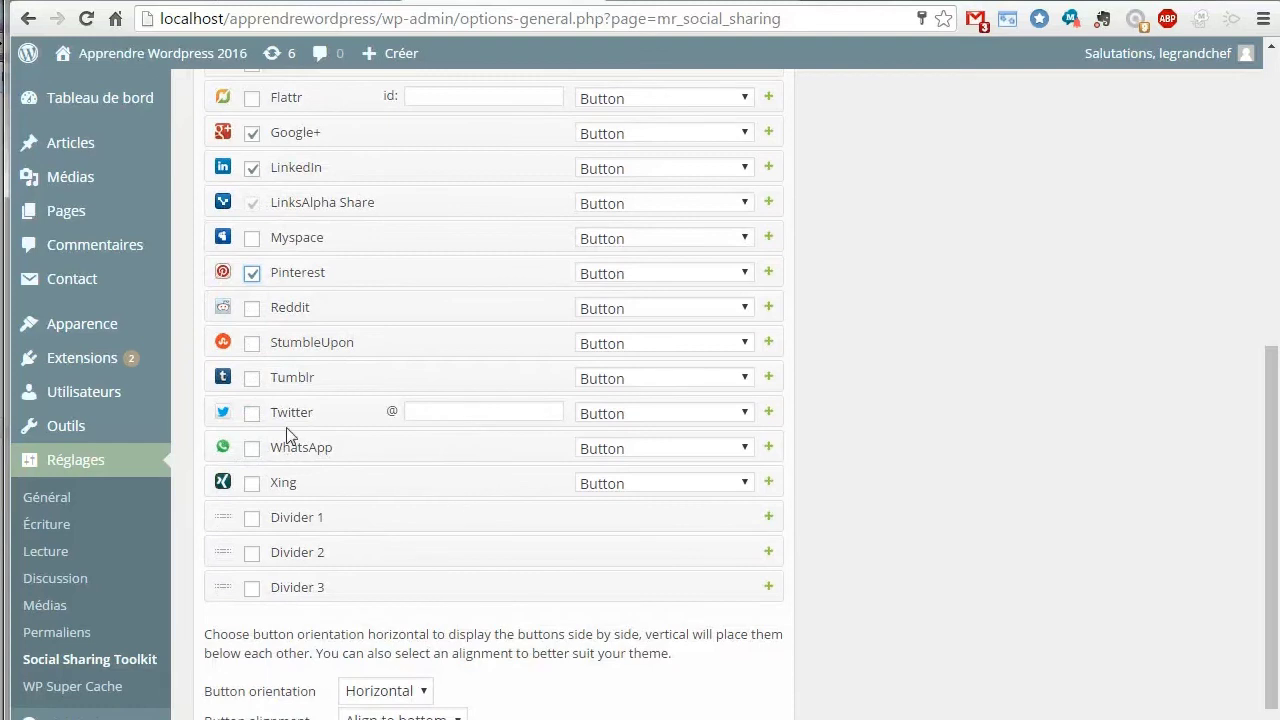
click(252, 413)
click(440, 412)
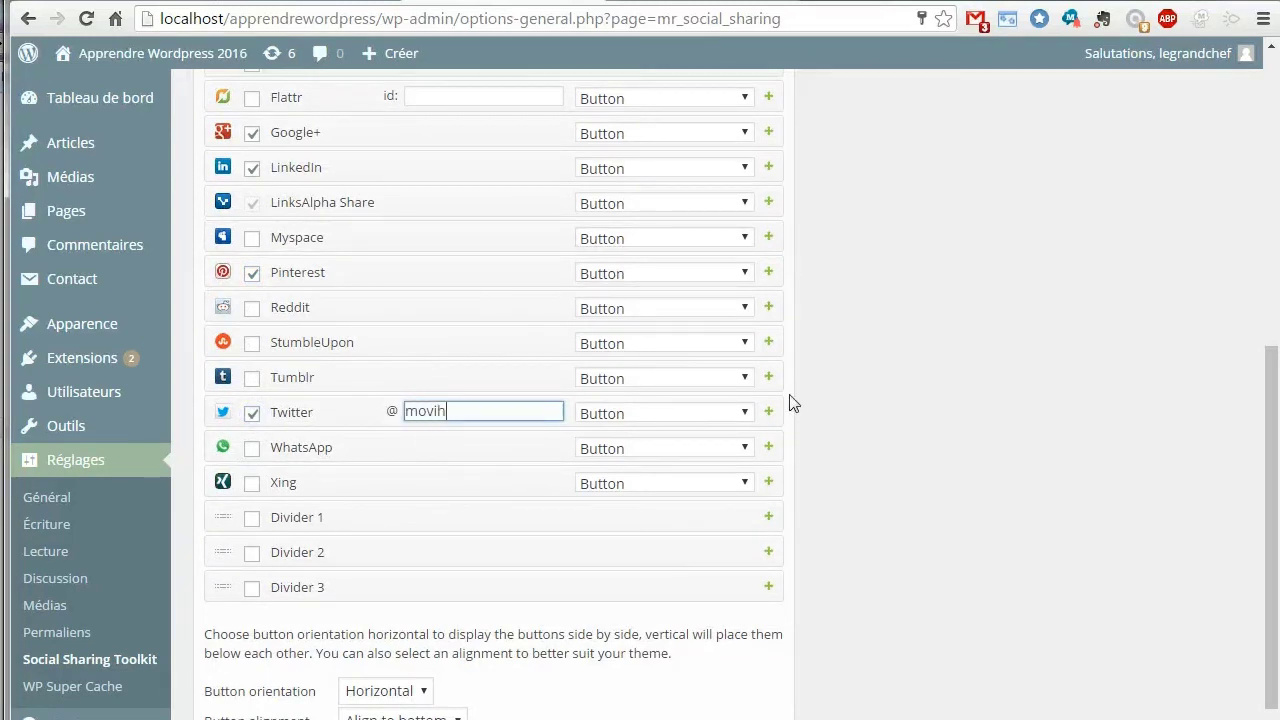
text(movihardt)
key(Tab)
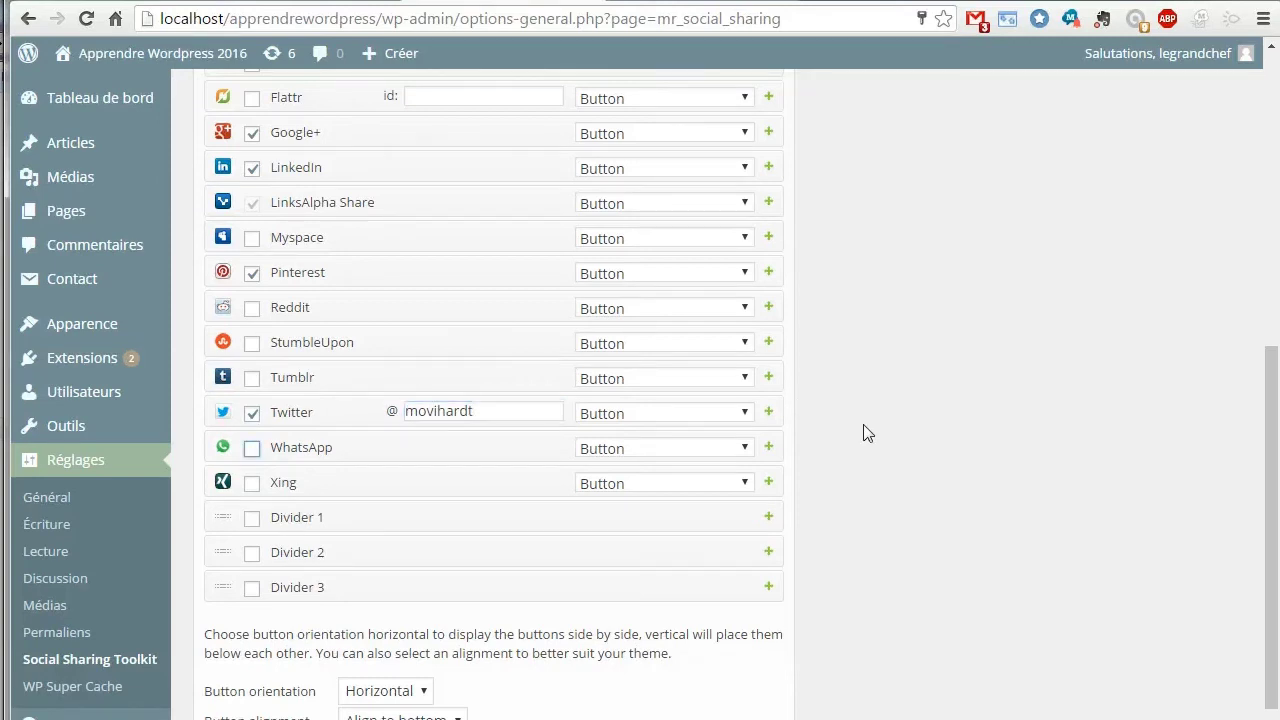
- Keep the content buttons' orientation Horizontal and their alignment Align to bottom, and save the settings
scroll(1015, 461, down, 2)
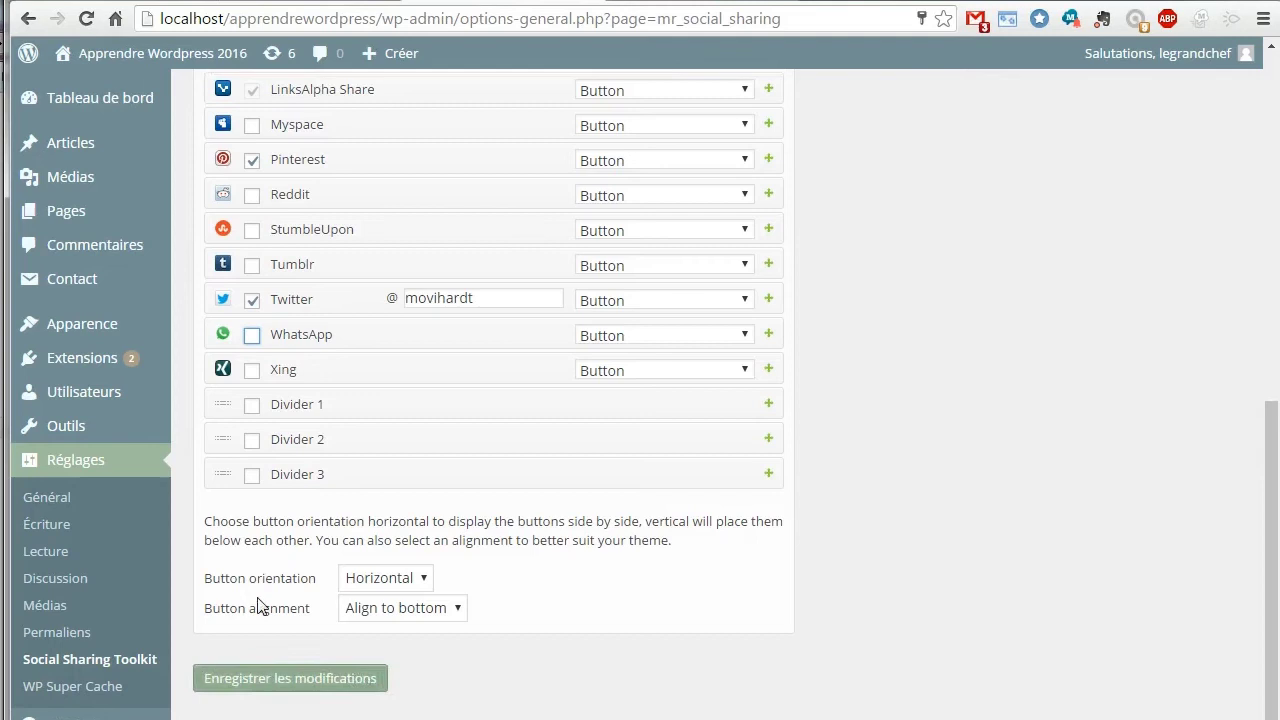
click(416, 580)
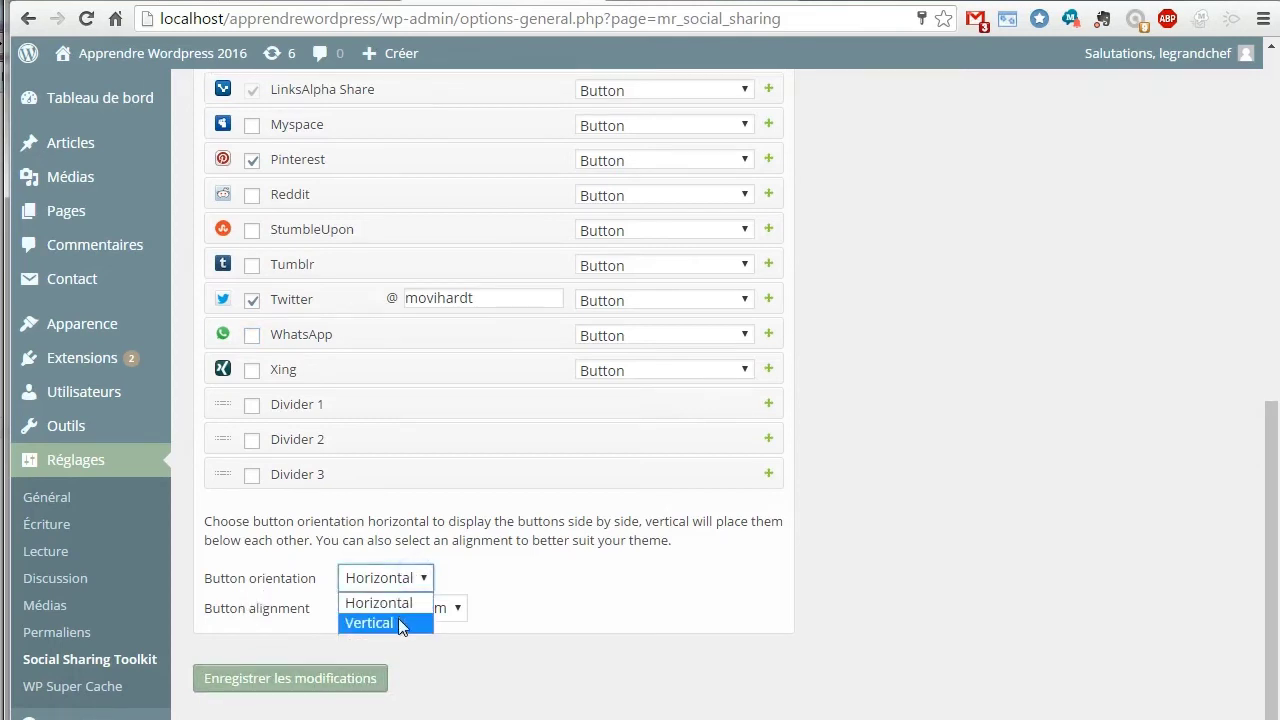
click(397, 582)
click(394, 609)
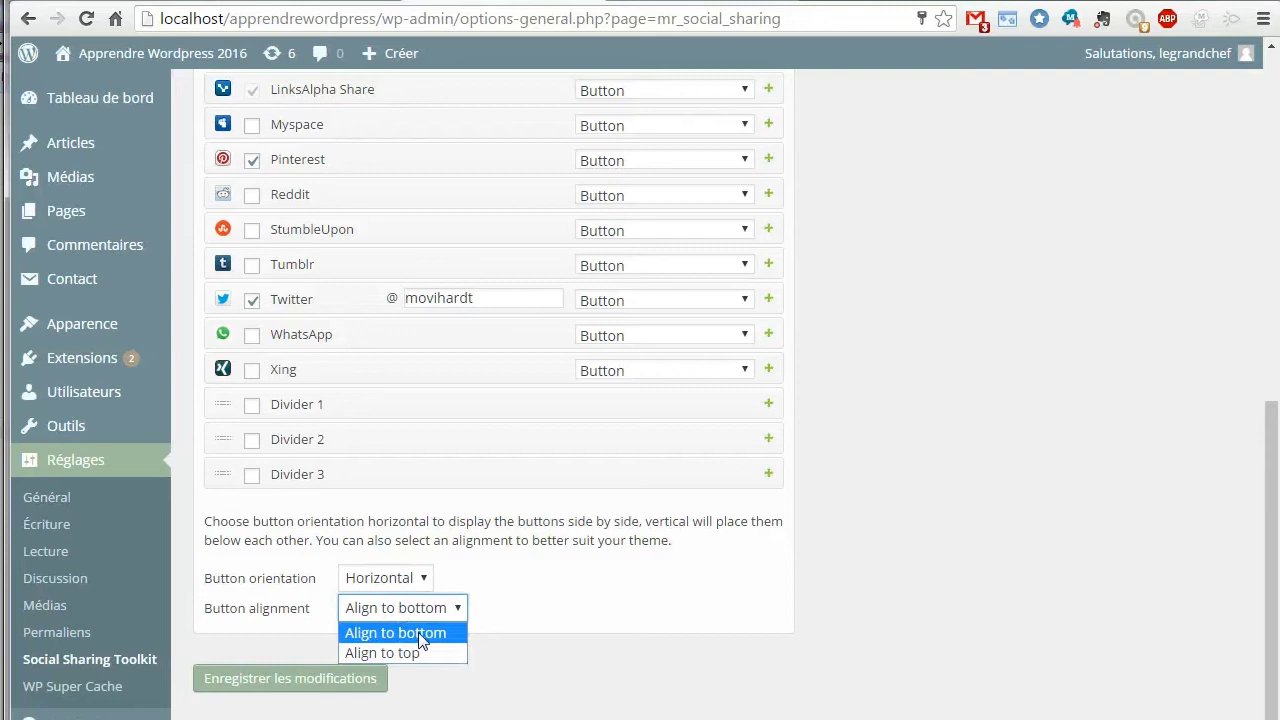
click(421, 636)
click(333, 678)
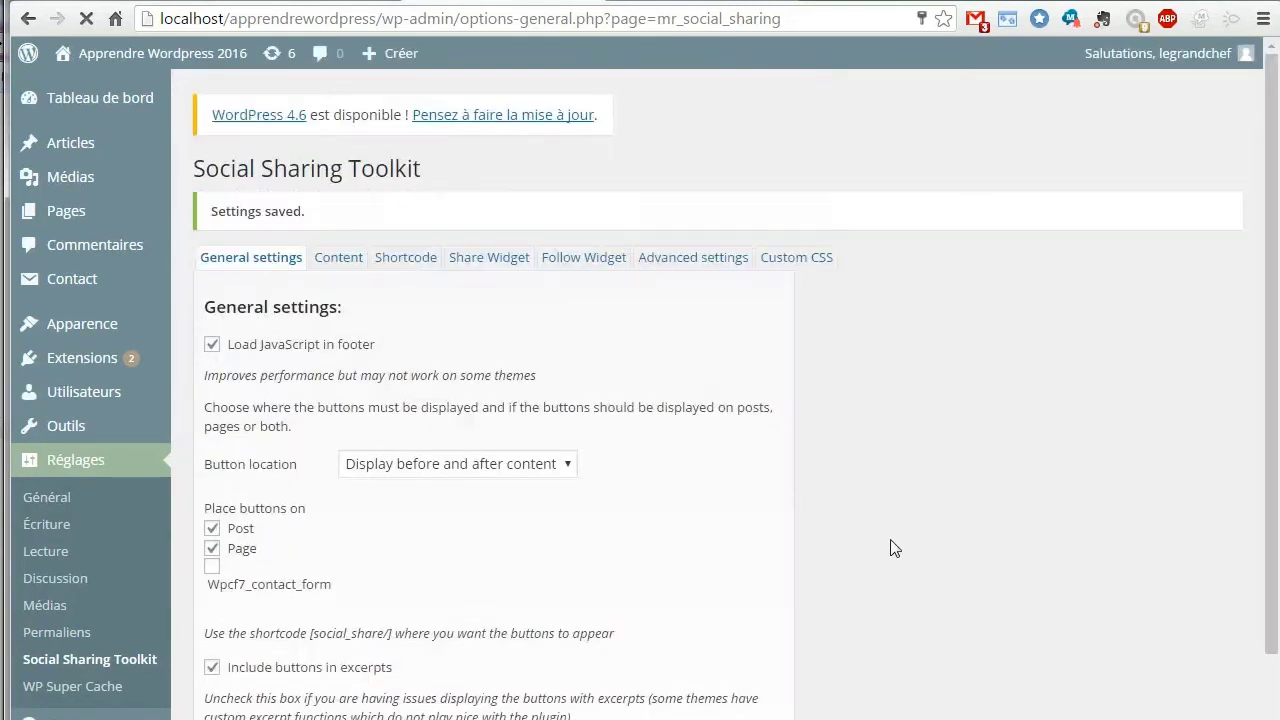
- Examine the button style options for App.net, Facebook Like and Facebook Share in the Shortcode settings
click(406, 260)
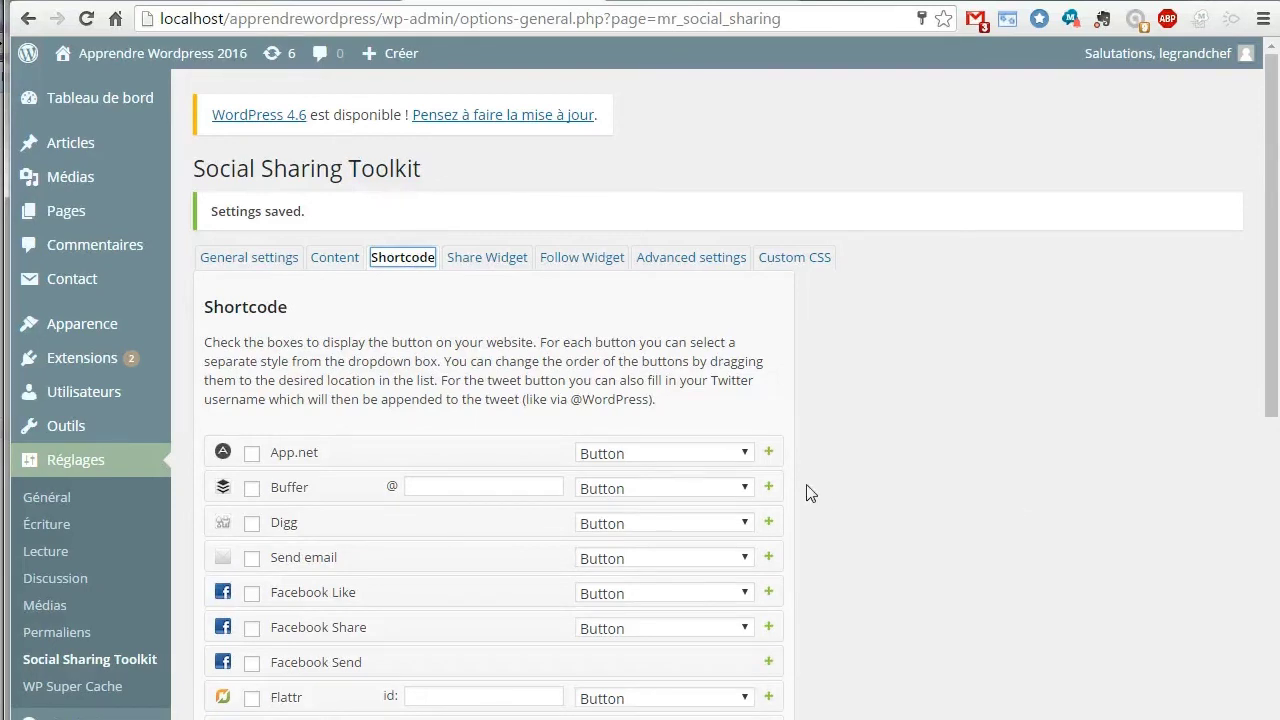
click(747, 454)
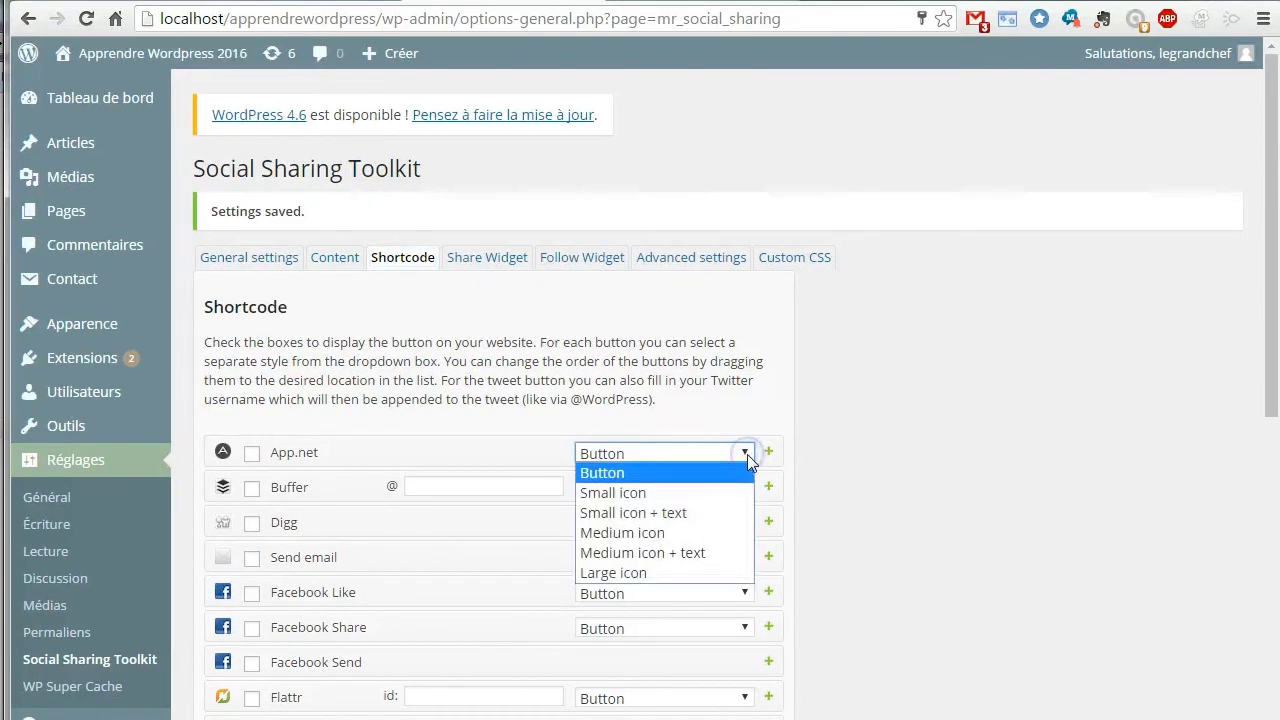
click(749, 455)
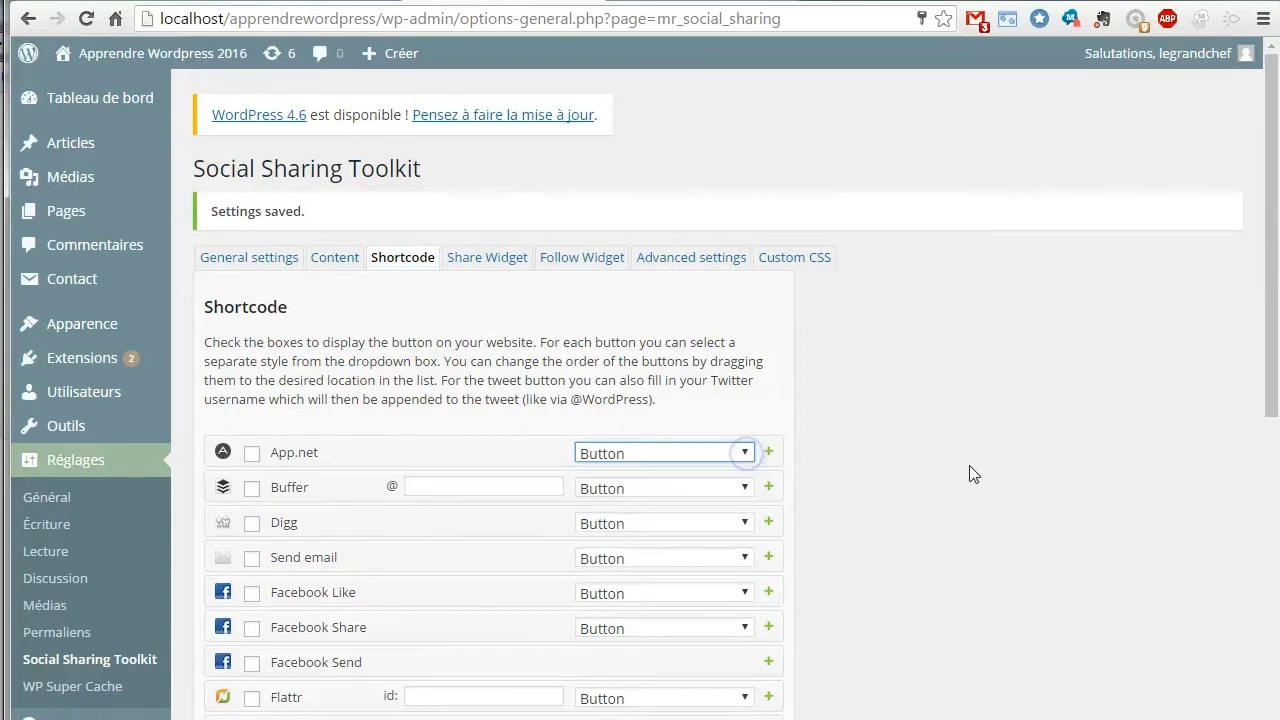
scroll(971, 471, down, 3)
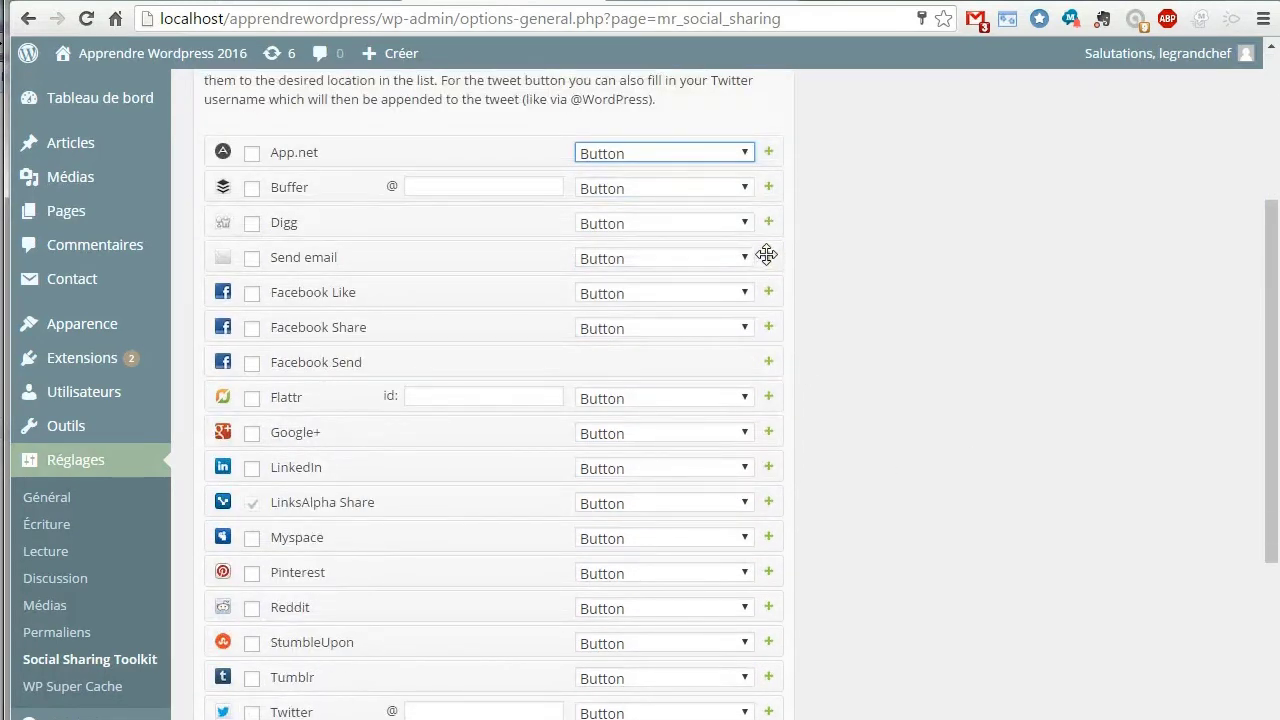
click(745, 300)
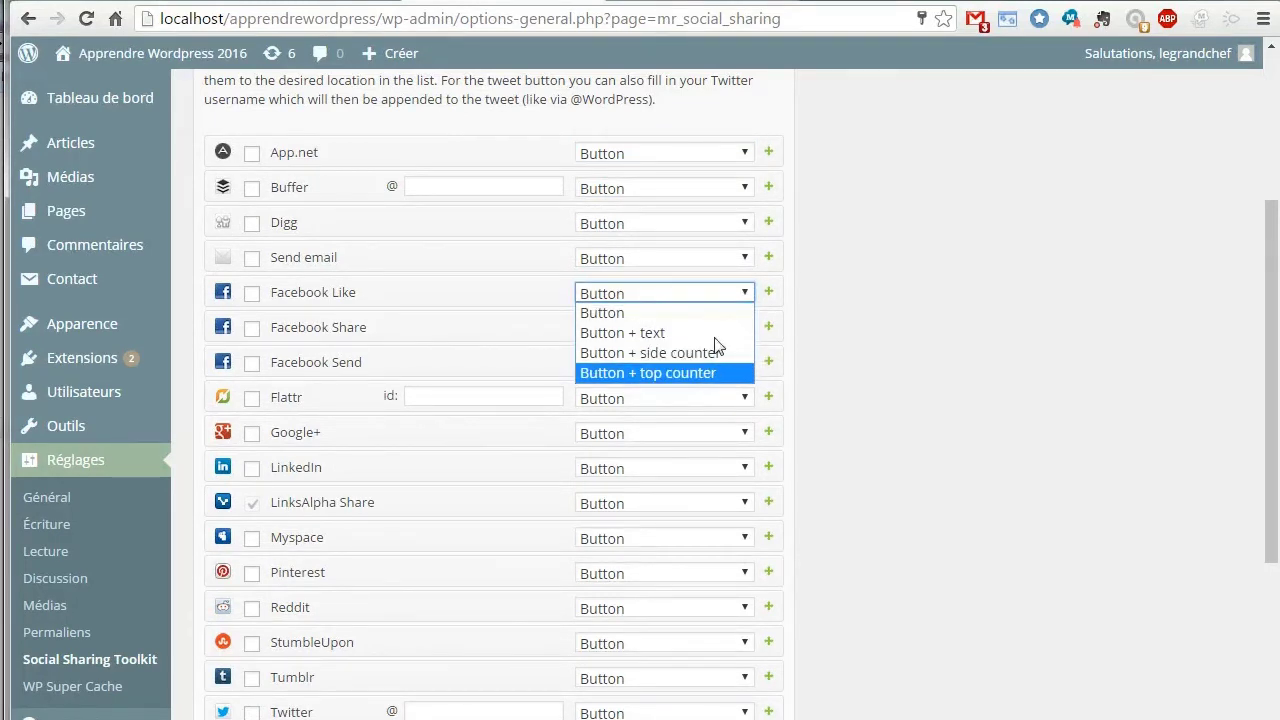
click(913, 341)
click(745, 328)
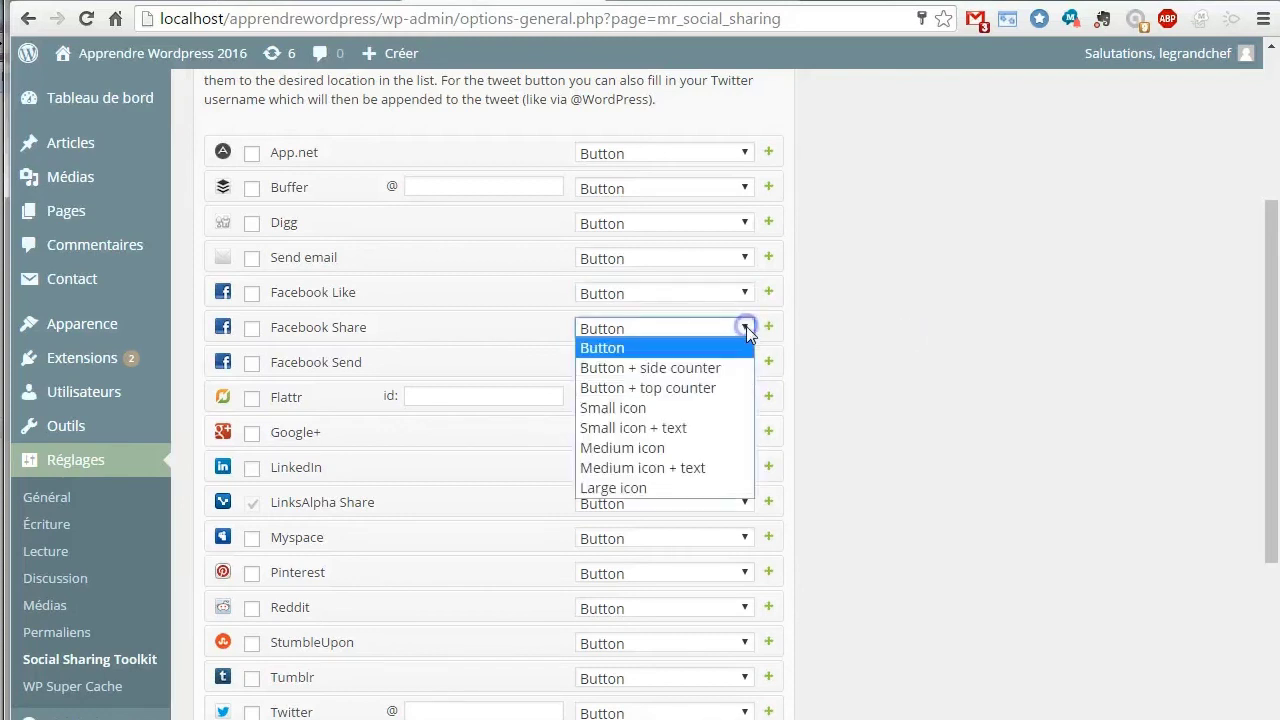
click(914, 362)
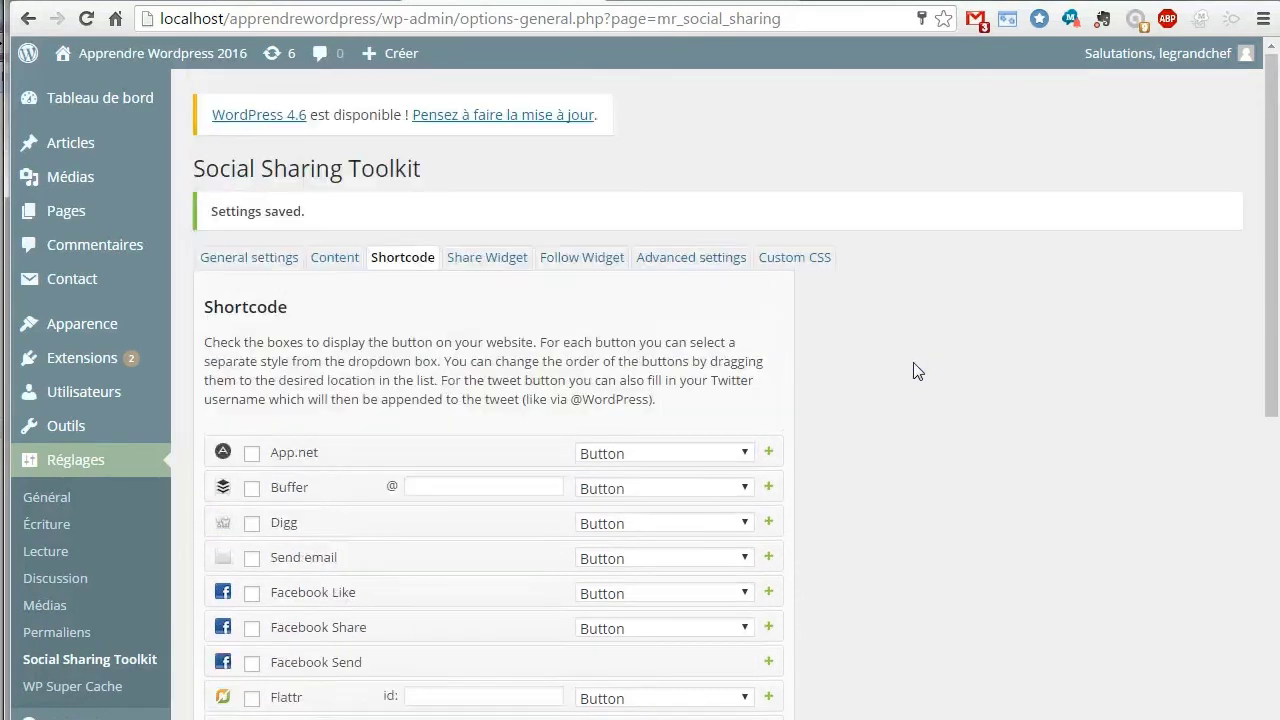
- In the Share Widget settings, enable the Twitter button, fill in the Twitter username, and save
click(487, 258)
scroll(990, 418, down, 4)
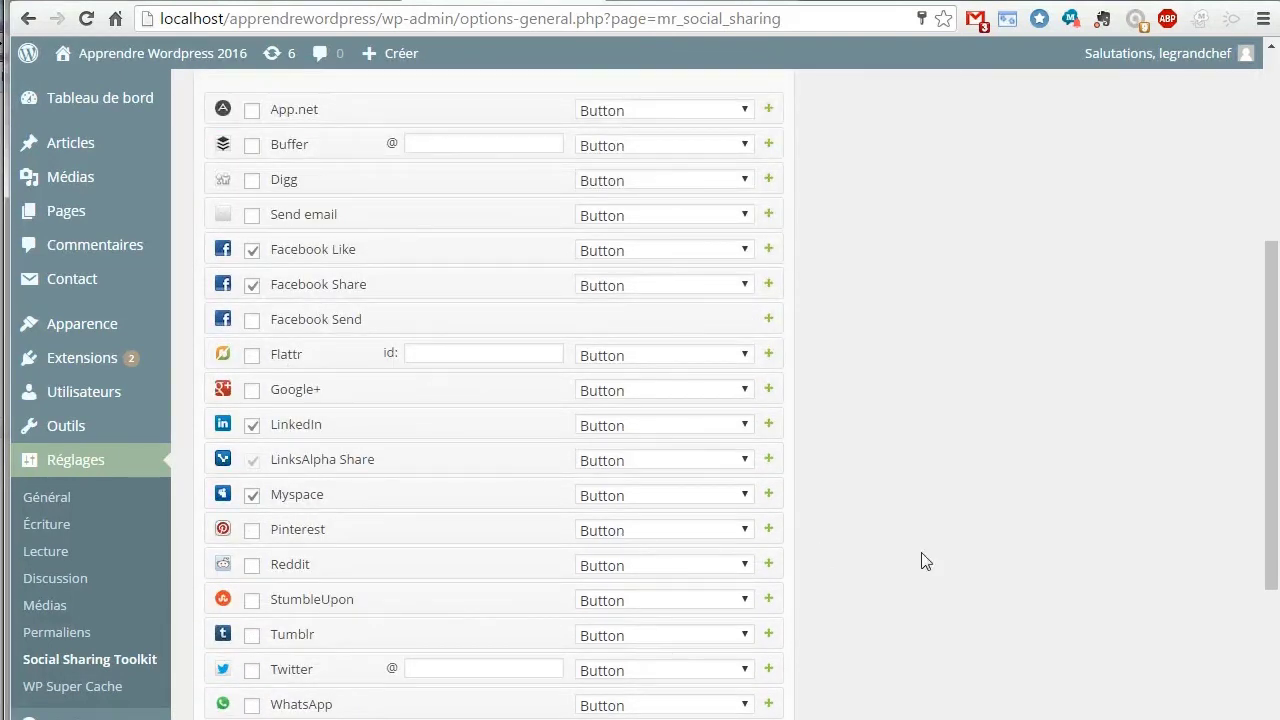
scroll(958, 547, down, 3)
click(252, 370)
click(480, 367)
text(movihardt)
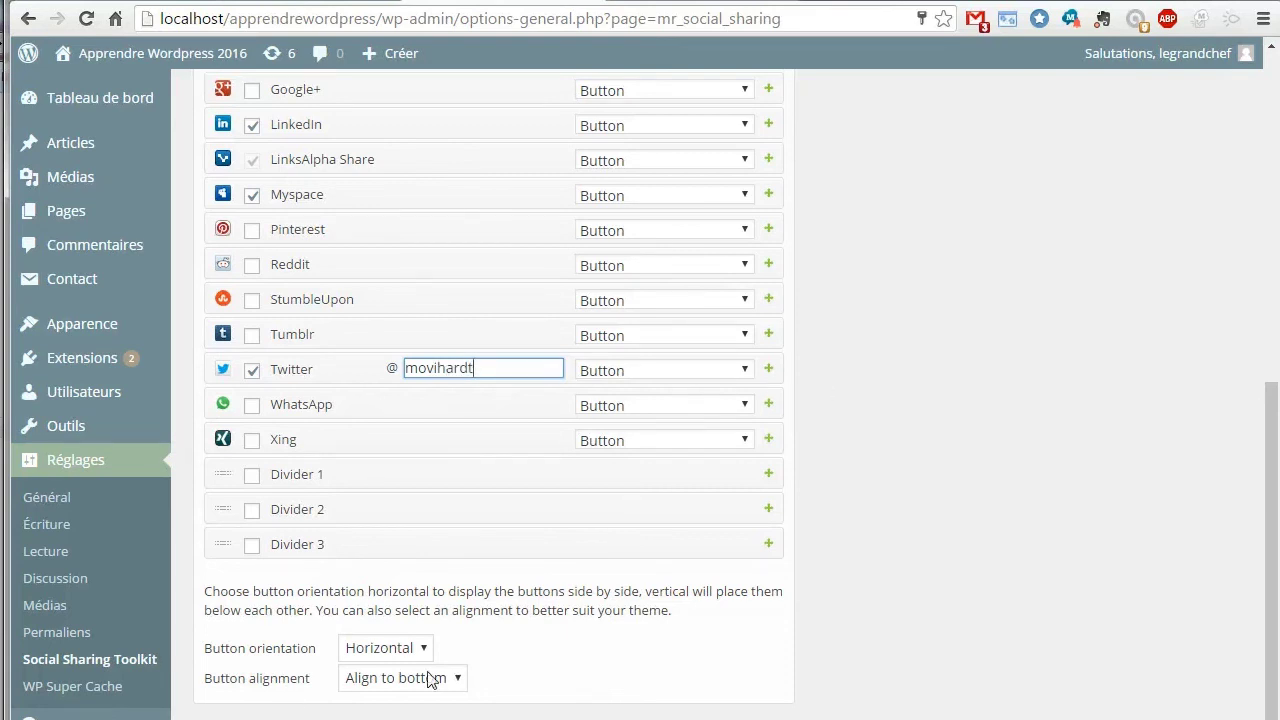
key(Return)
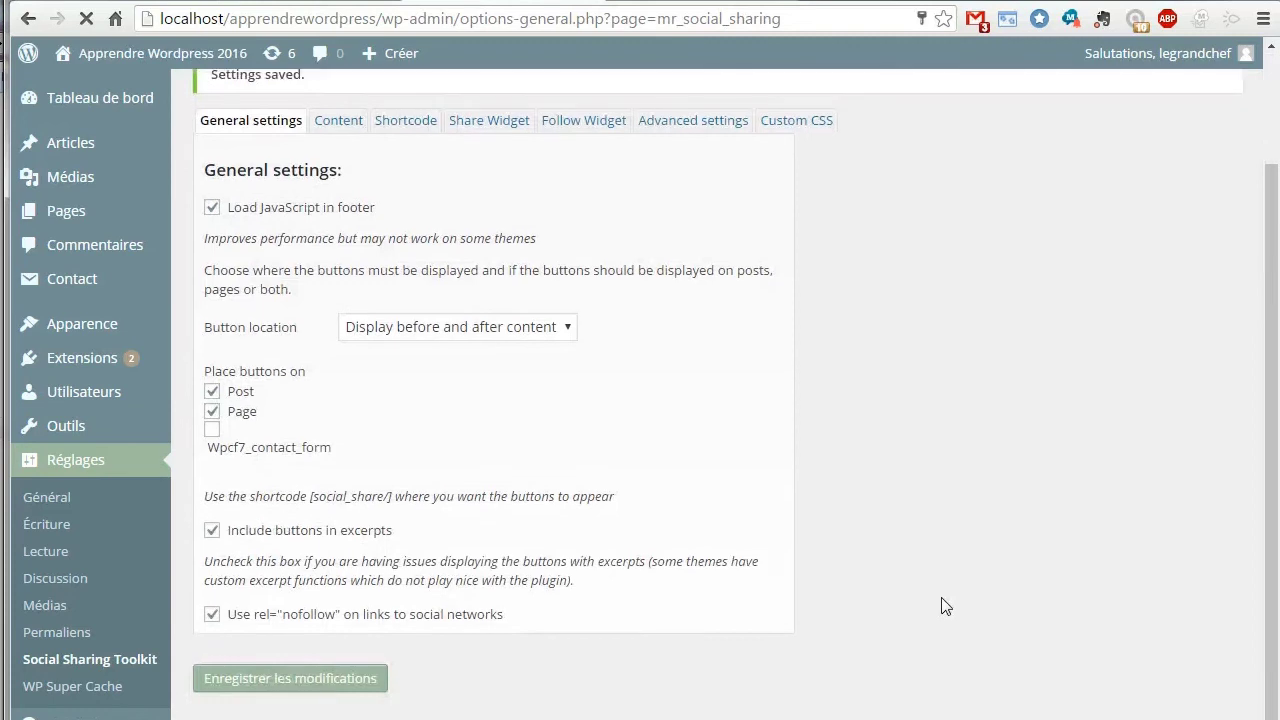
- Check the saved Share Widget button selection and view the Advanced settings of Social Sharing Toolkit
click(487, 258)
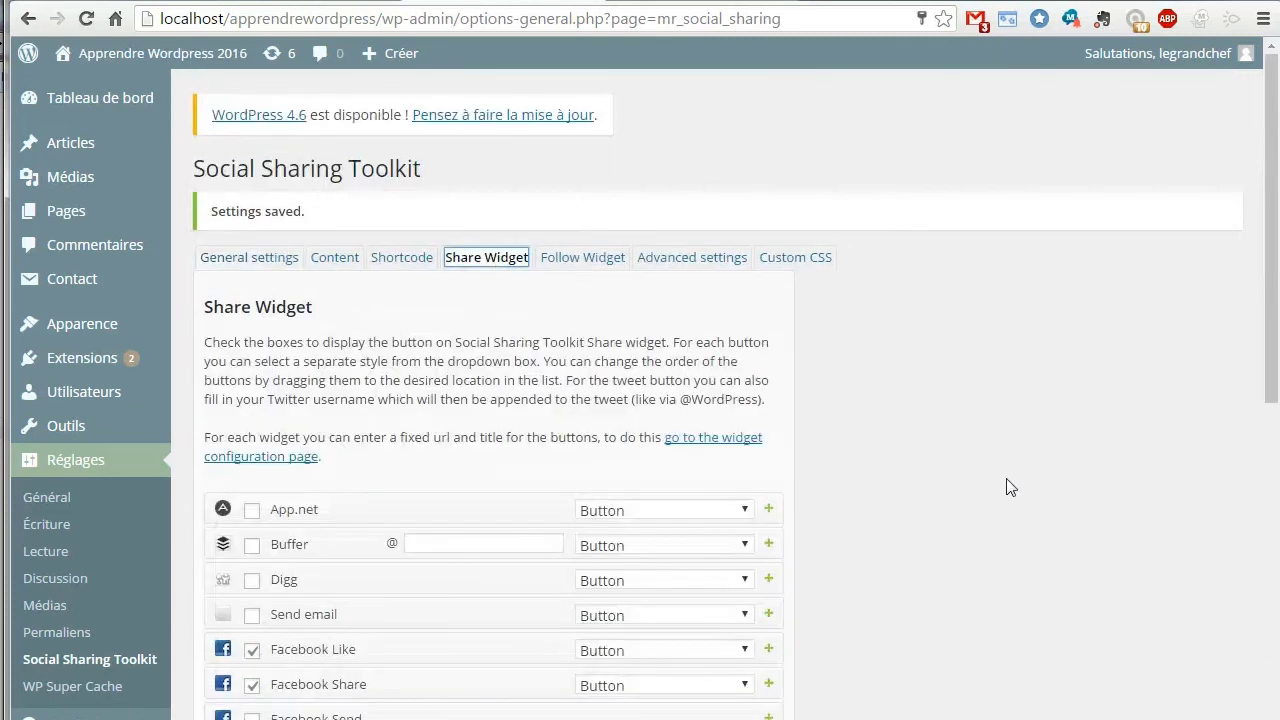
scroll(1006, 486, down, 3)
scroll(1009, 487, down, 1)
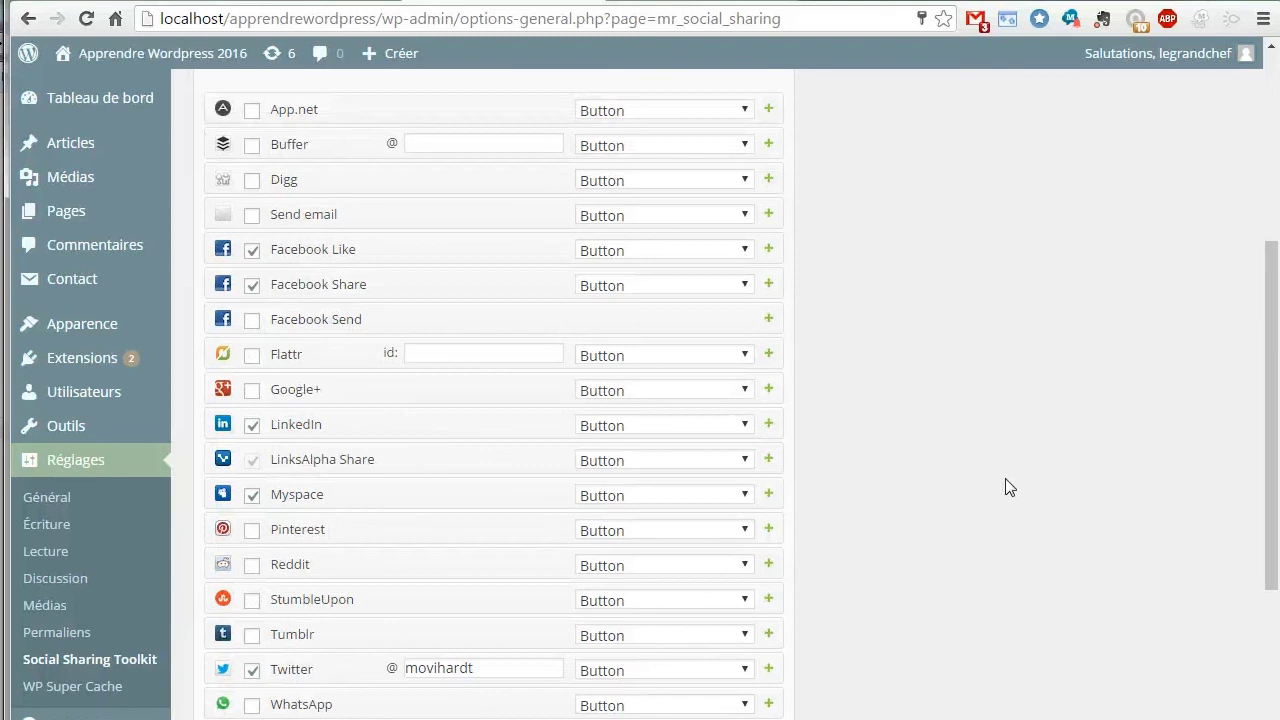
scroll(1010, 487, down, 2)
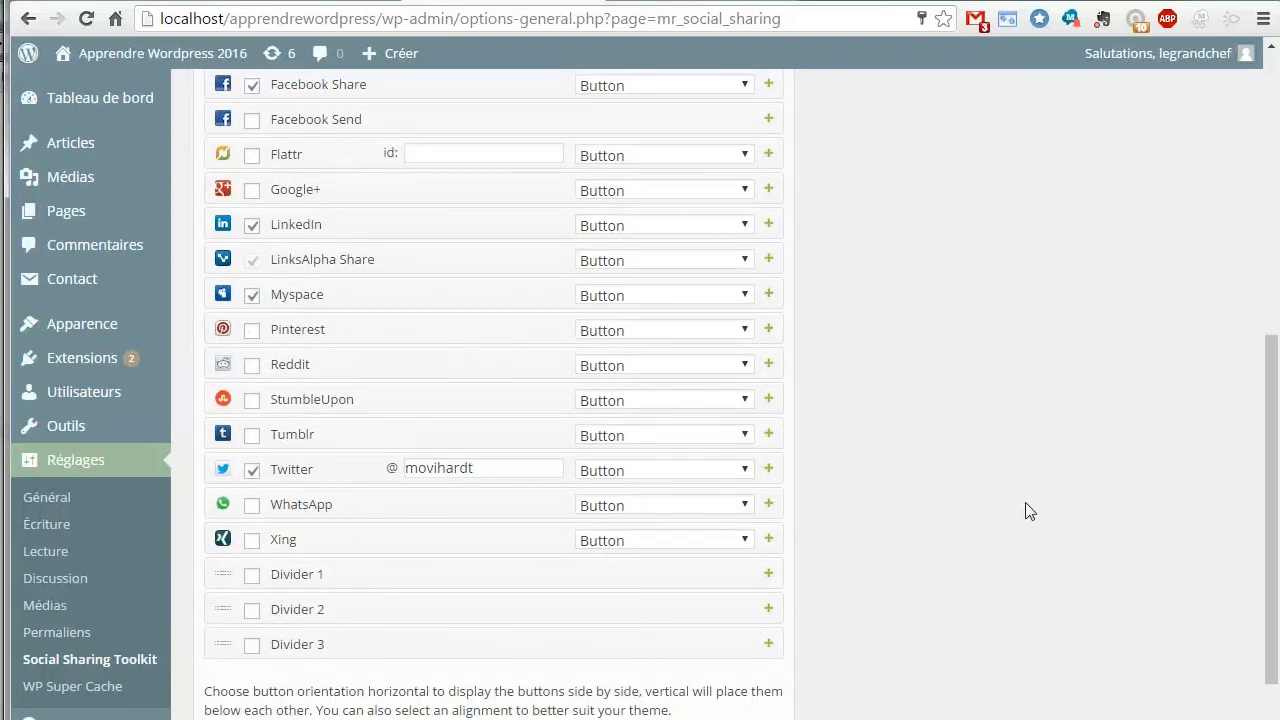
scroll(1026, 511, up, 6)
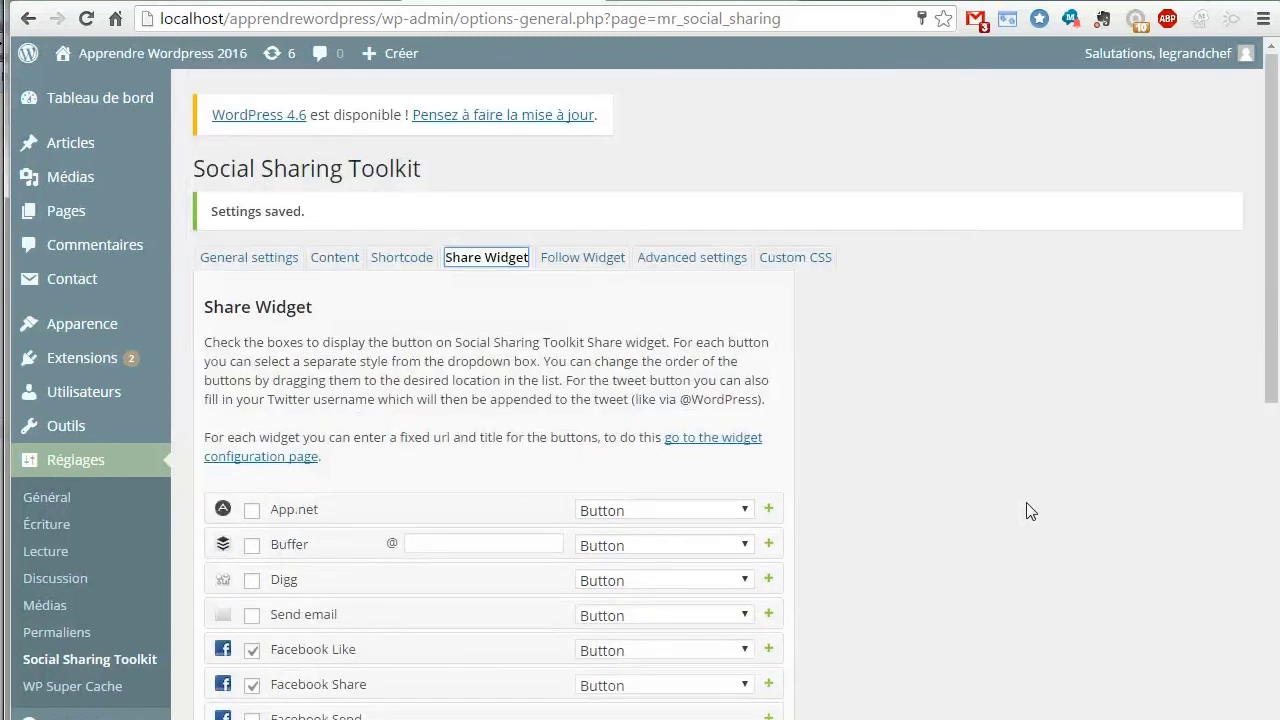
click(708, 262)
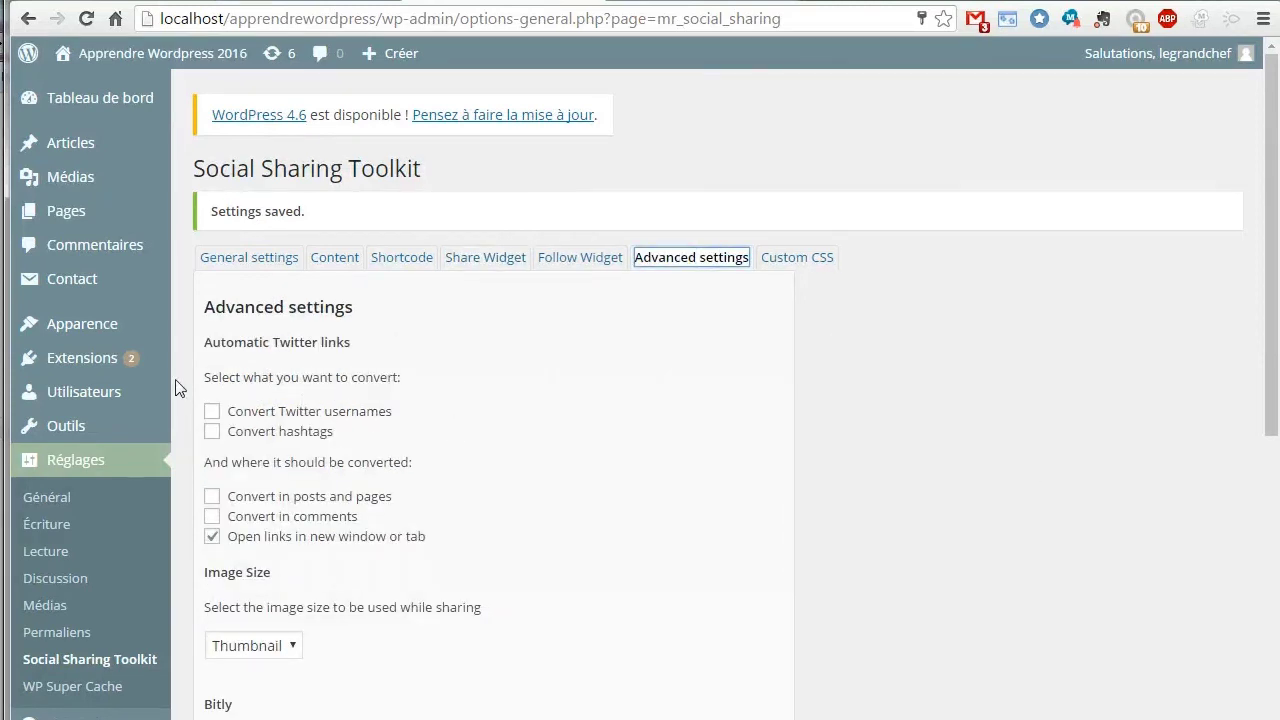
- Add the Social Sharing Toolkit Share Widget to the Zone de widgets from the Widgets page
mouse_move(78, 371)
mouse_move(75, 322)
click(266, 391)
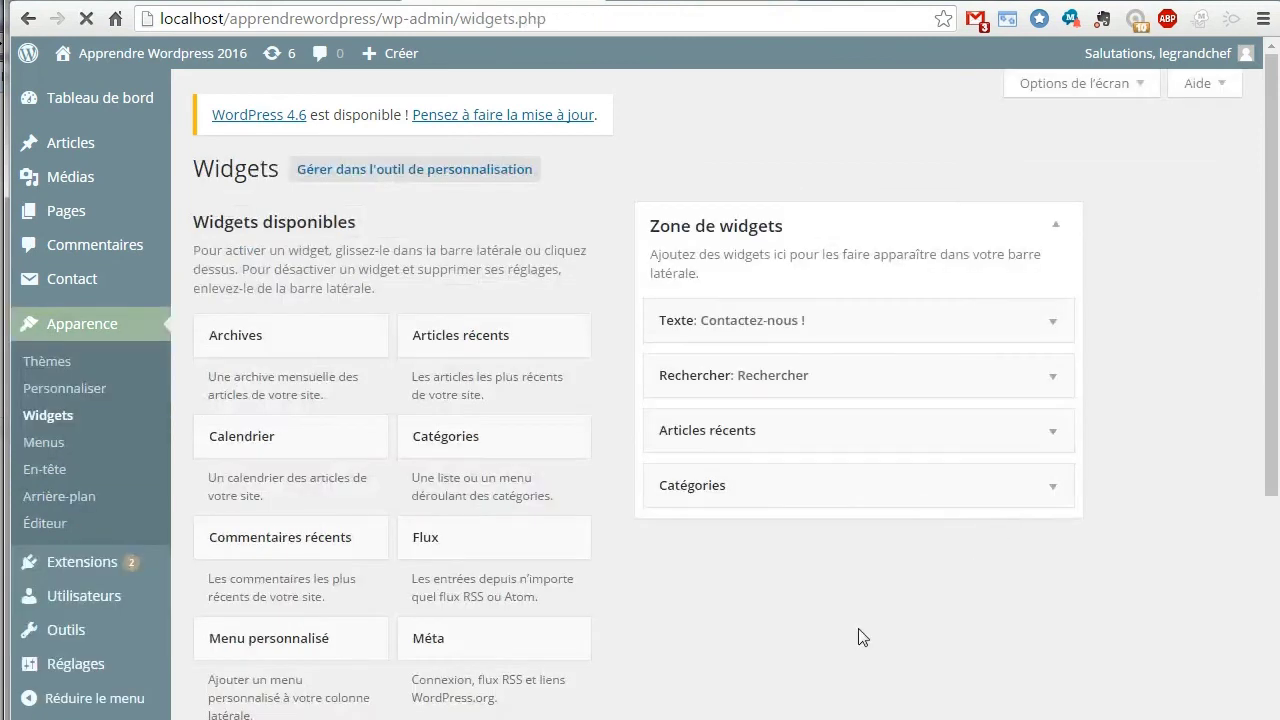
scroll(862, 618, down, 4)
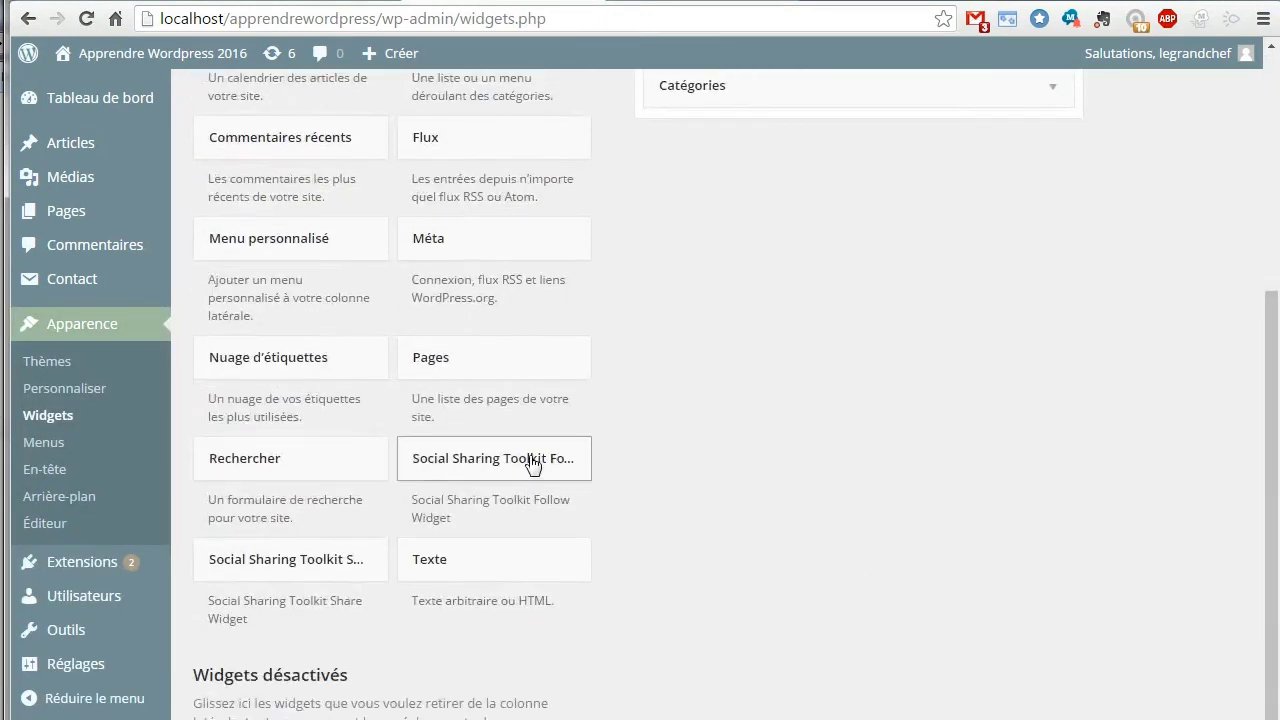
click(508, 460)
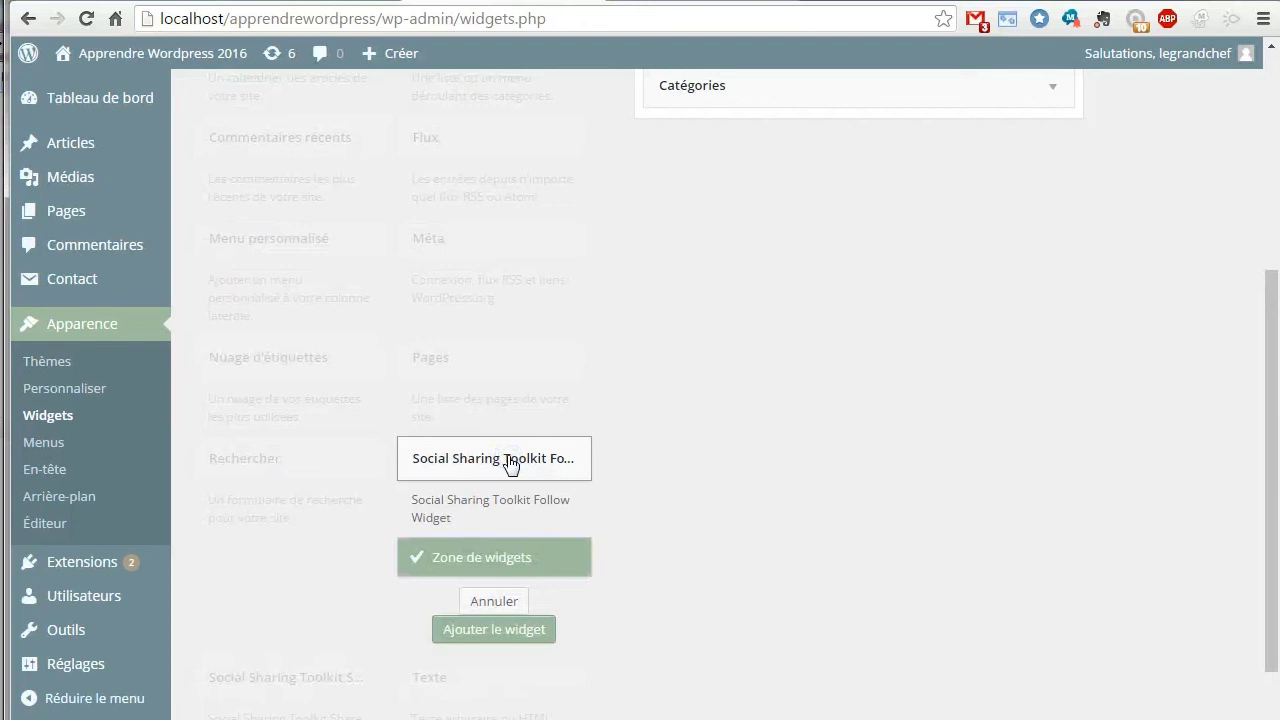
click(494, 601)
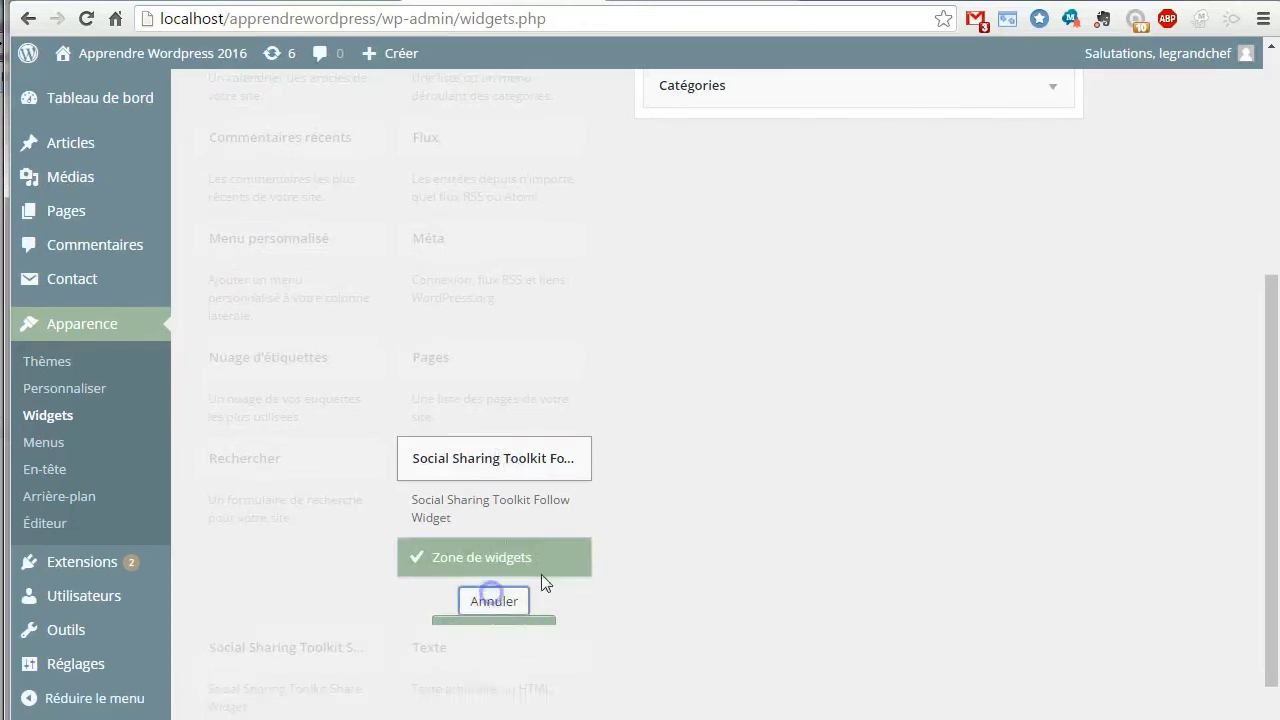
click(293, 563)
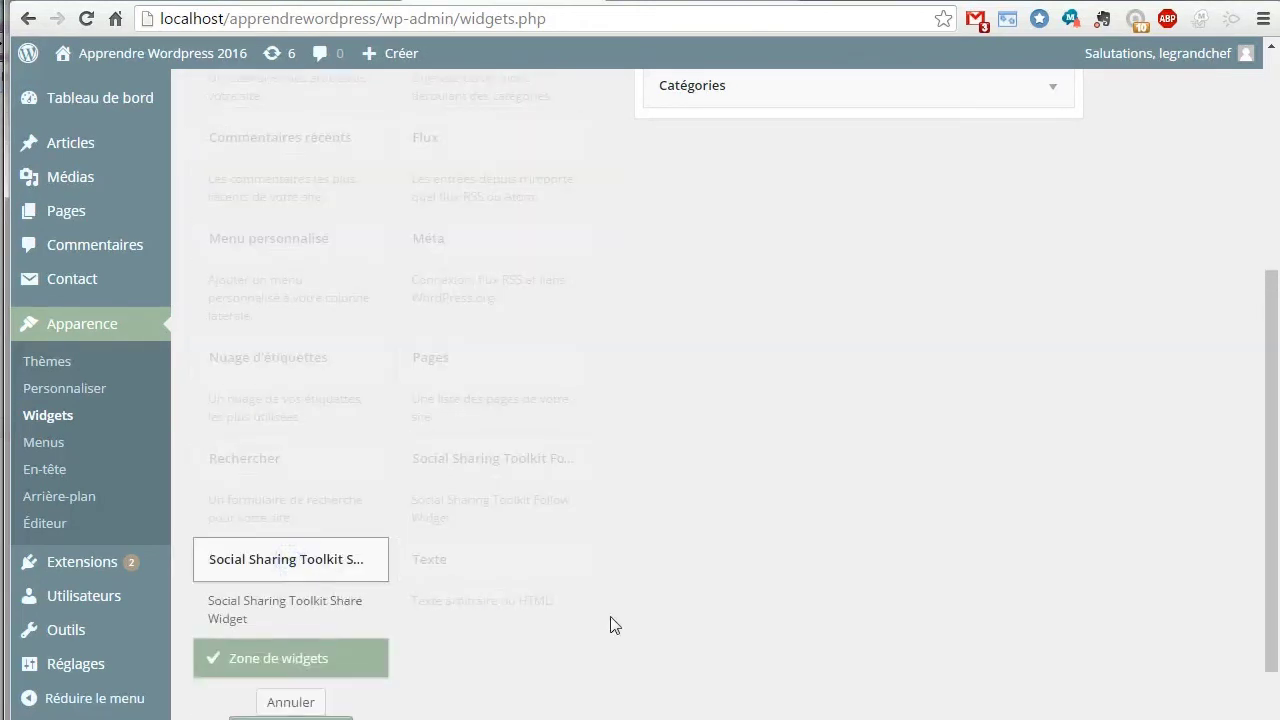
click(298, 714)
- Move the Social Sharing Toolkit Share Widget above Contactez-nous ! in the Zone de widgets and save it with empty title and URL fields
scroll(1010, 624, up, 4)
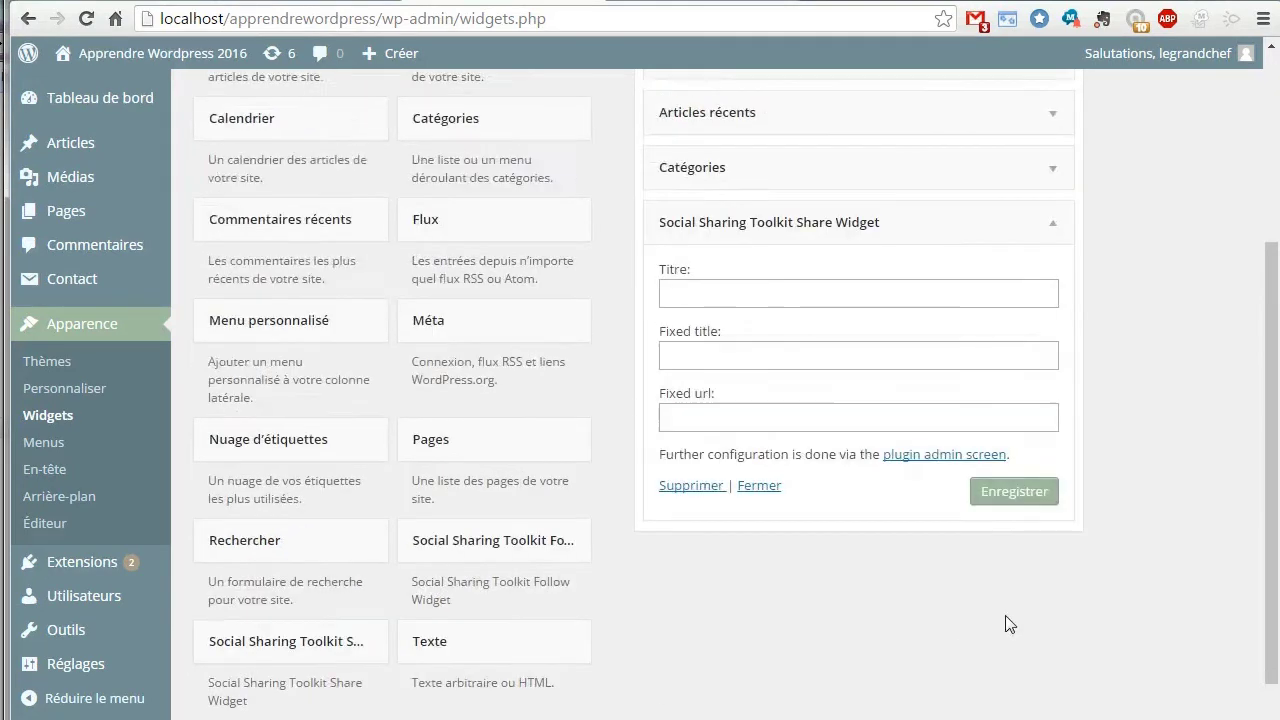
drag(825, 558, 817, 320)
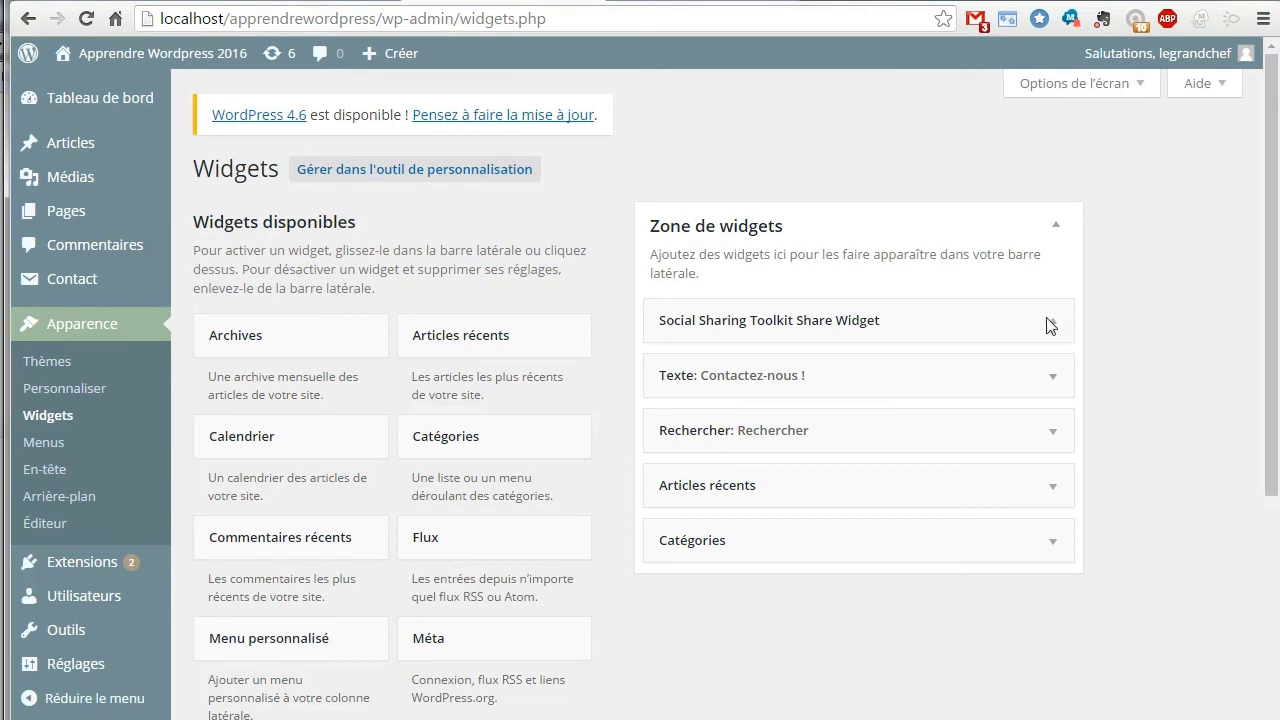
click(846, 320)
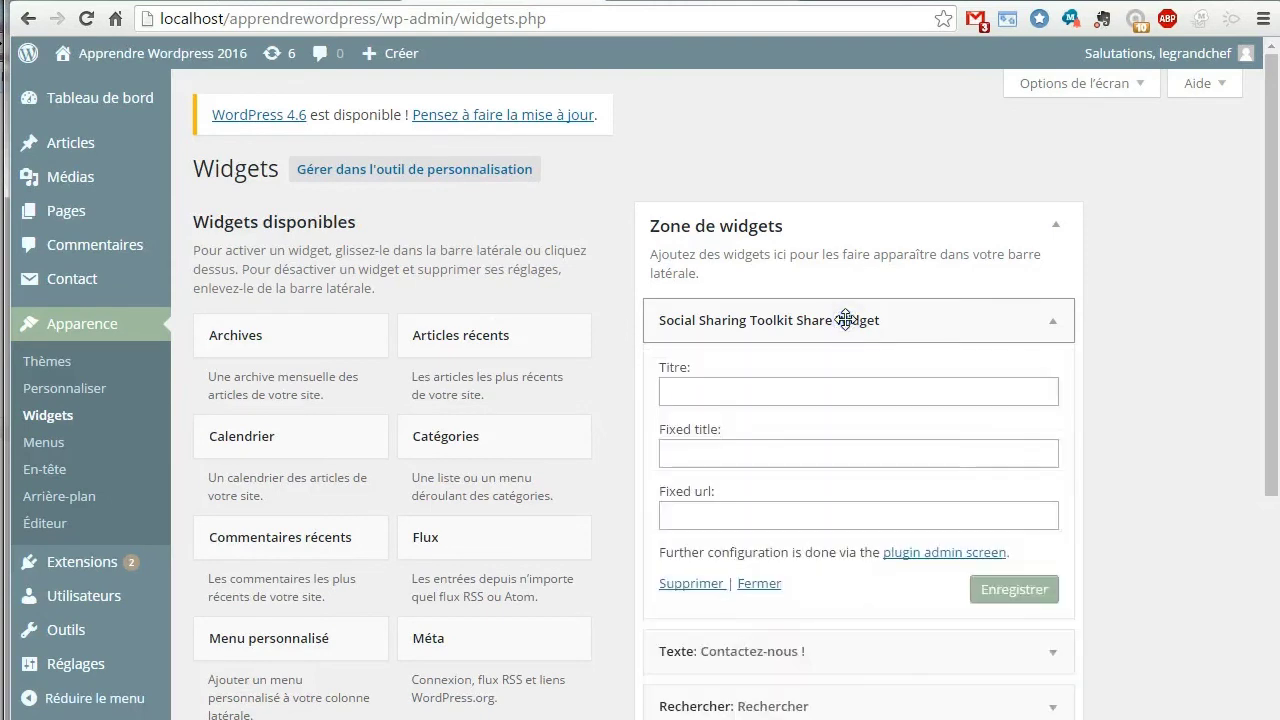
click(1023, 589)
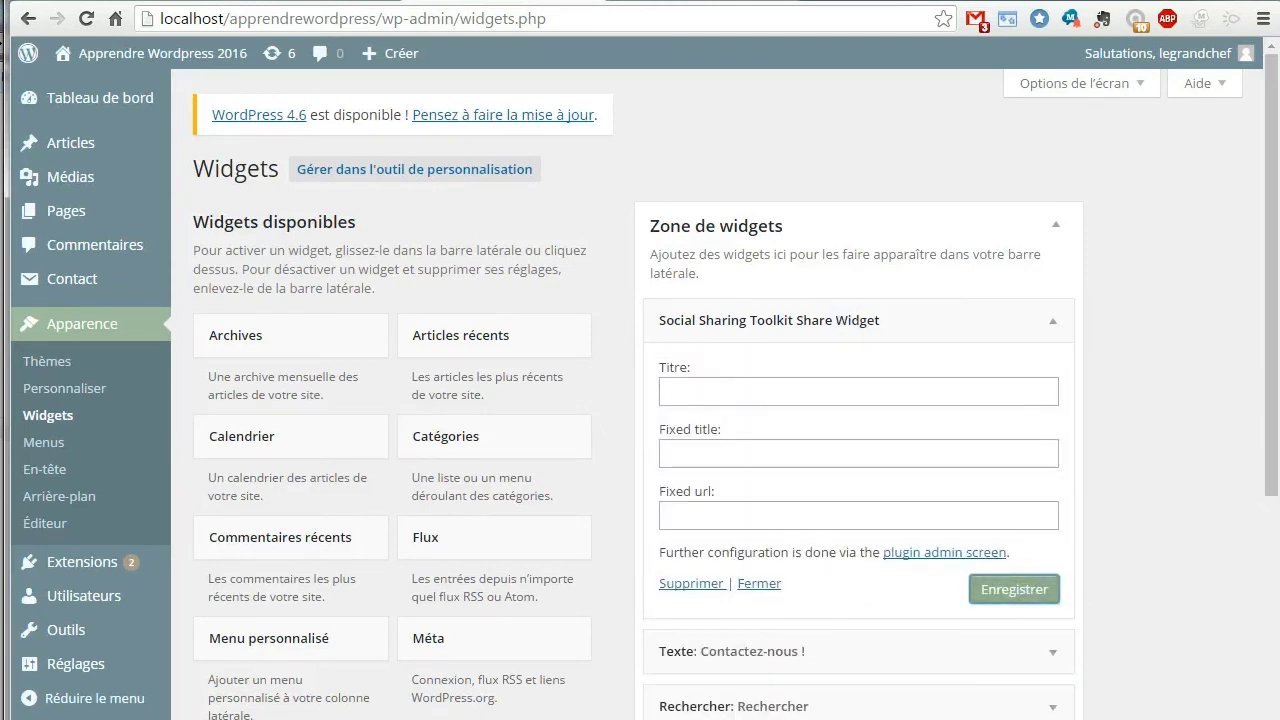
- Visit the site's home page and check the share buttons in the sidebar and around the articles, including the sidebar's general Share options
mouse_move(150, 56)
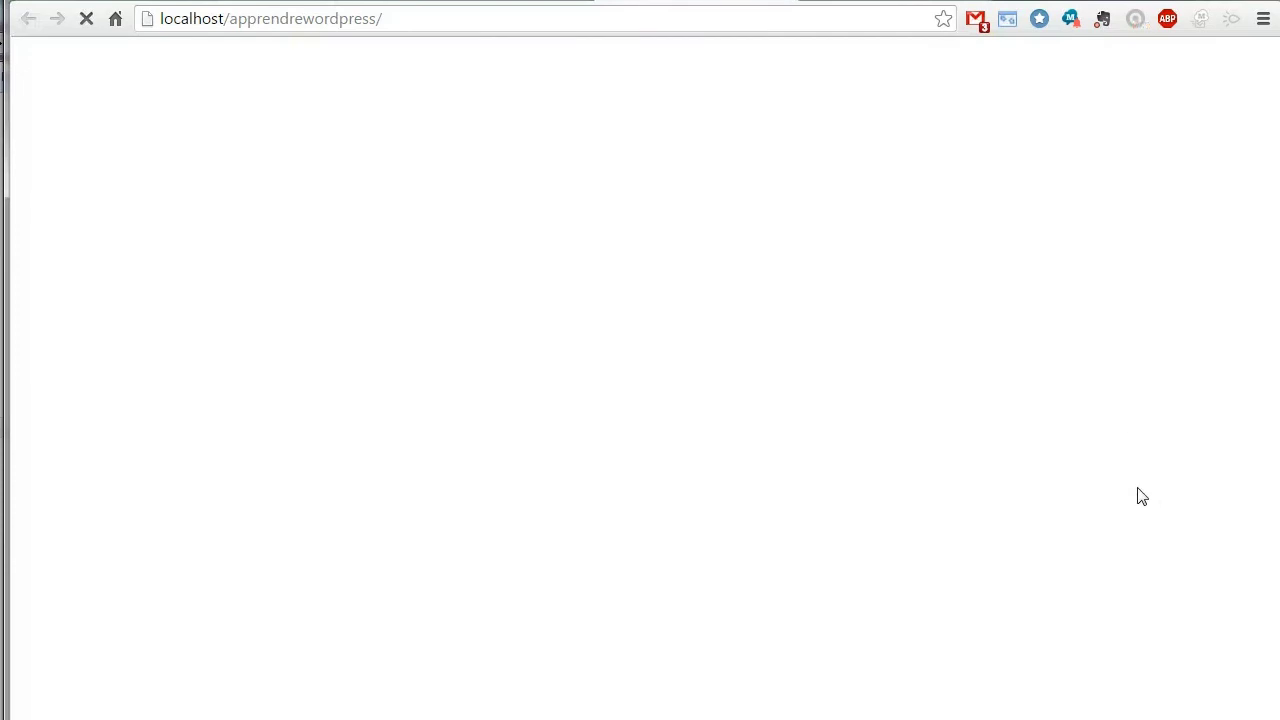
scroll(960, 546, down, 1)
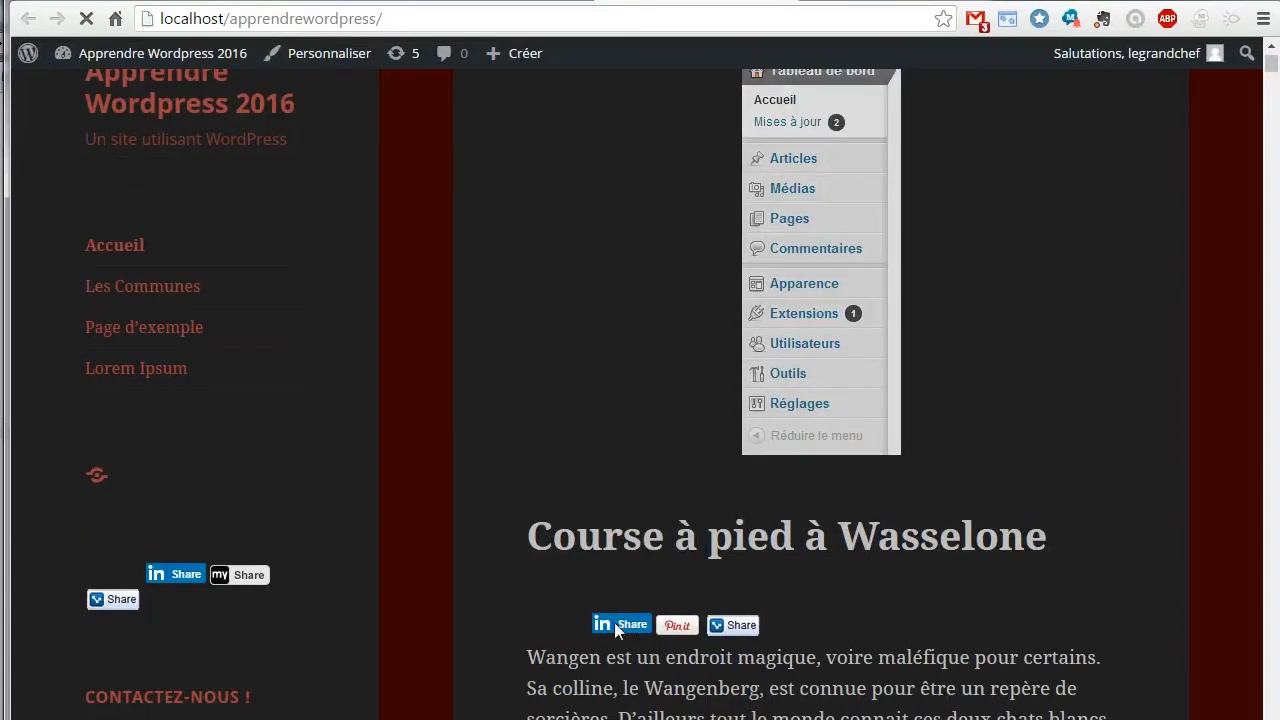
scroll(972, 509, down, 5)
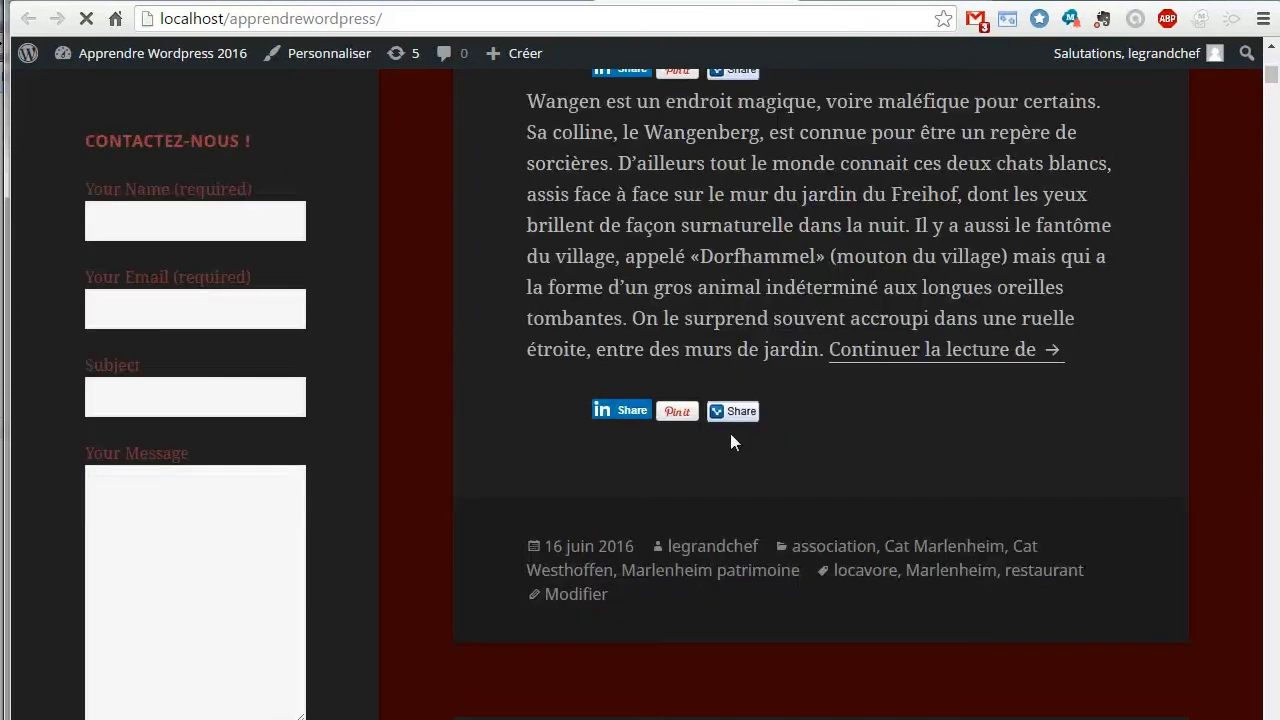
scroll(1101, 466, down, 5)
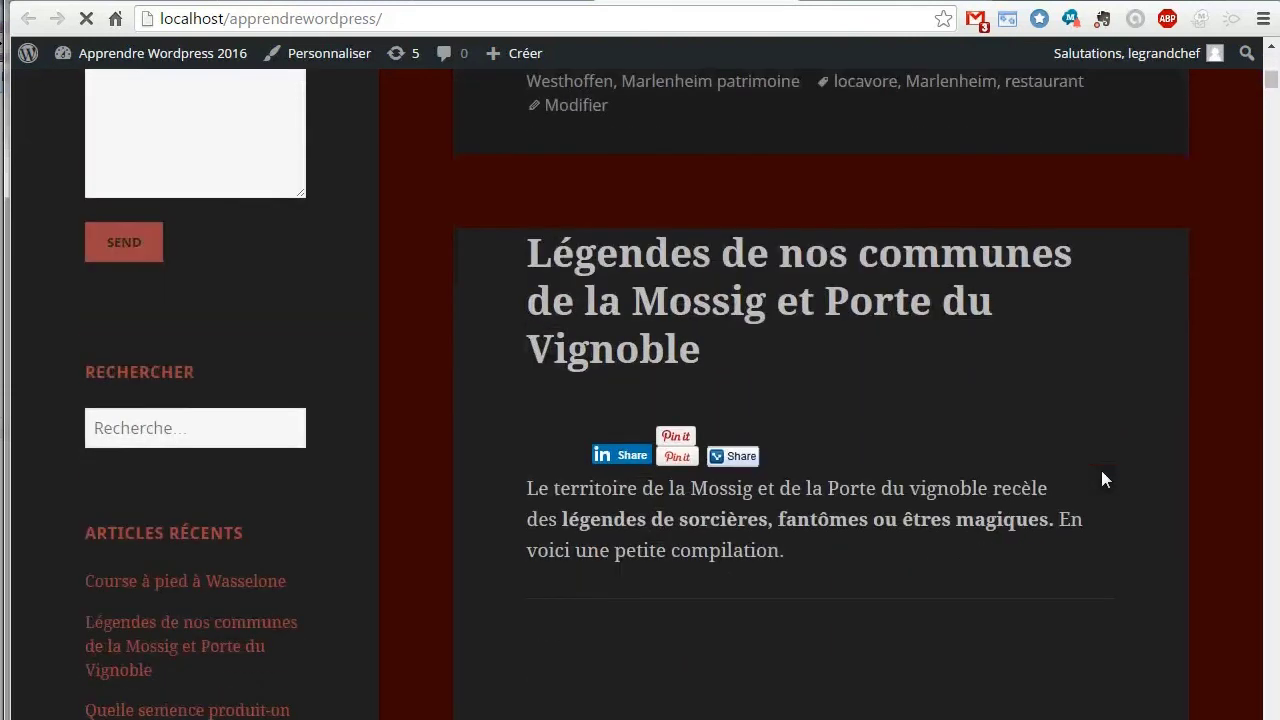
scroll(1101, 470, down, 3)
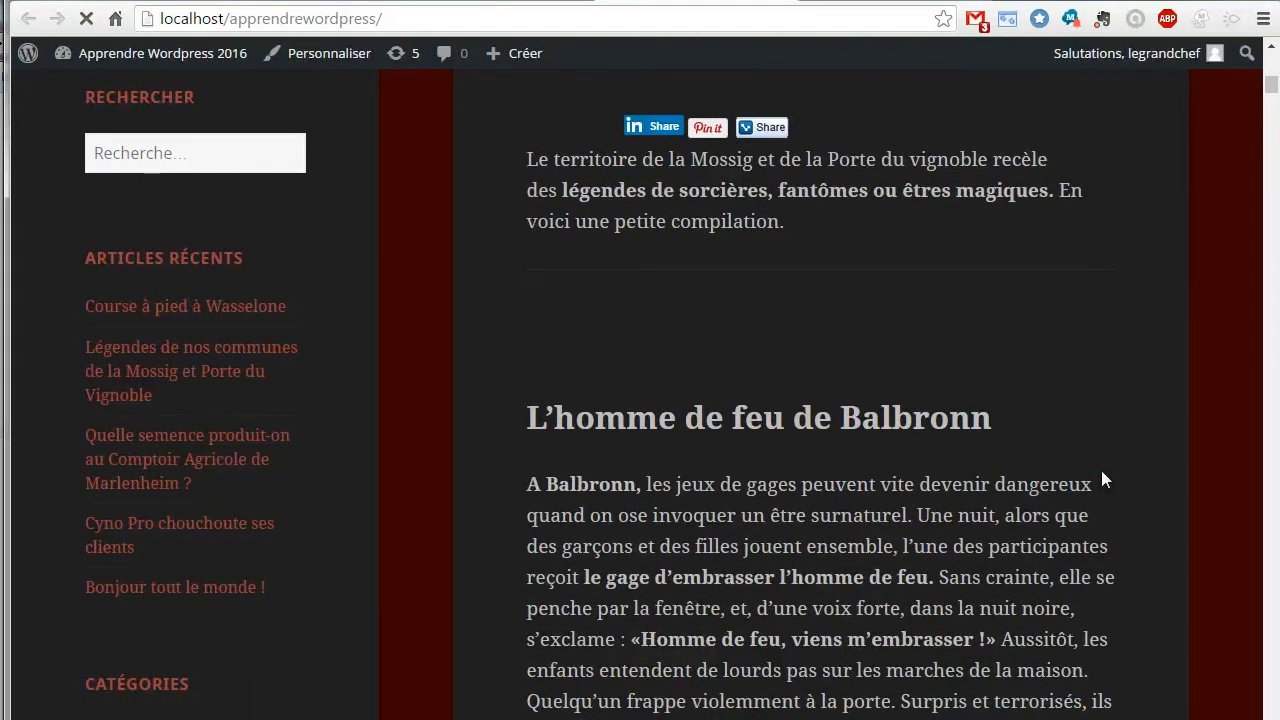
scroll(1099, 475, up, 15)
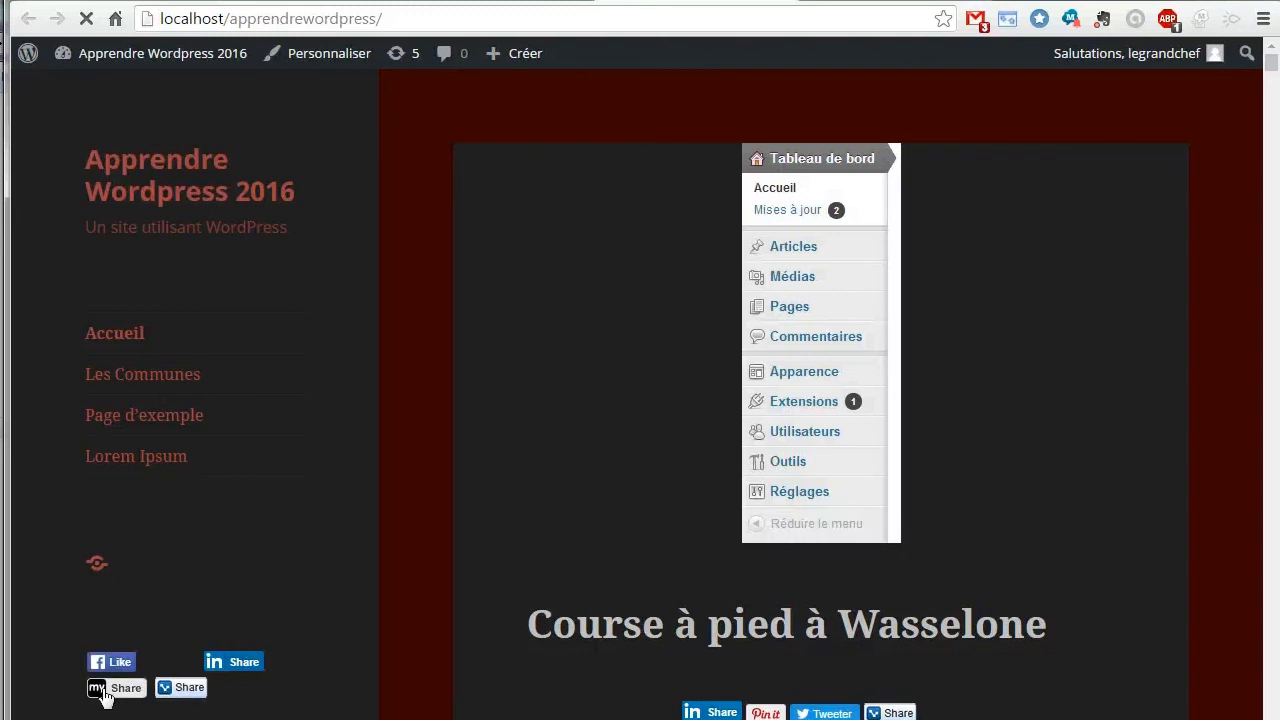
mouse_move(237, 688)
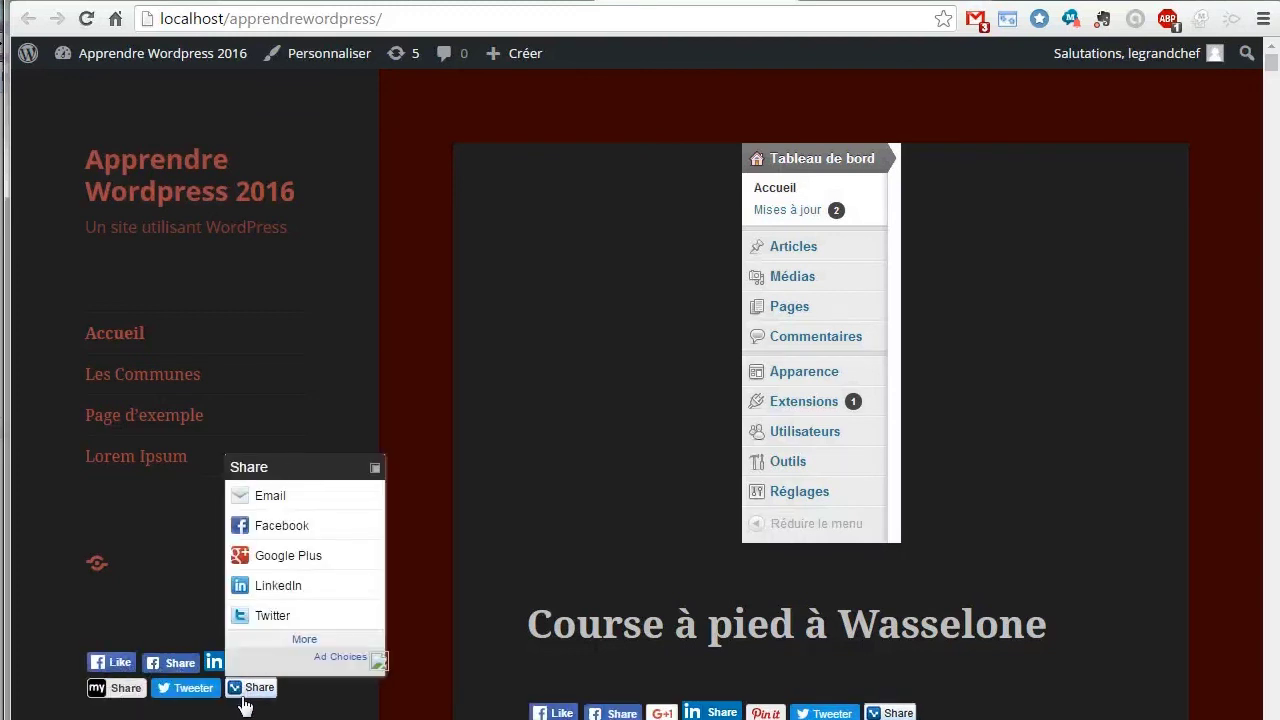